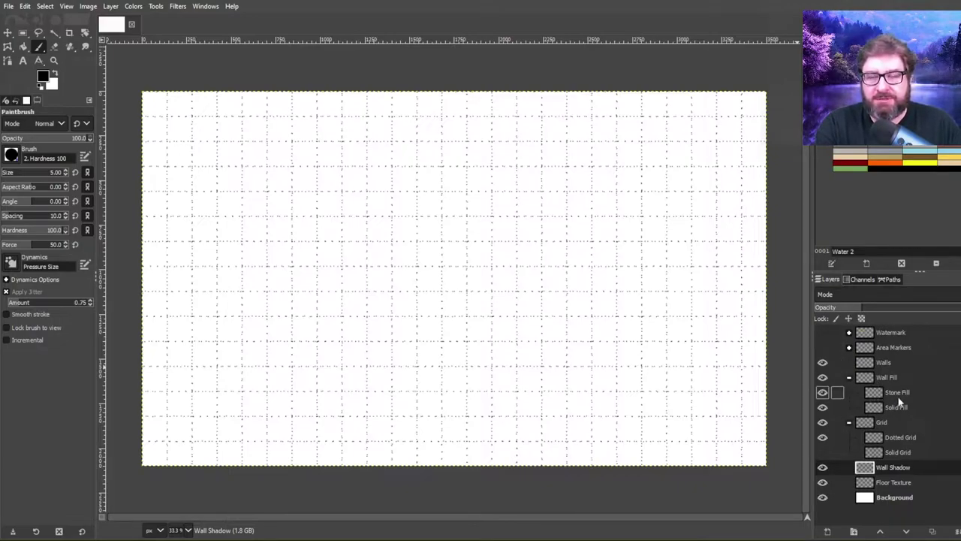
Add a new layer above Walls and set the Paintbrush to size 20 with jitter off
left_click(882, 362)
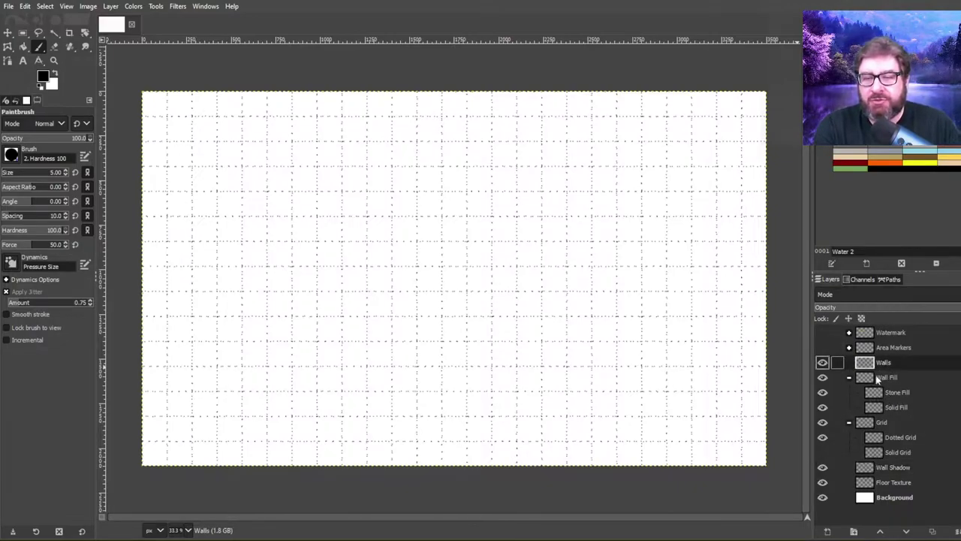
left_click(827, 533, "shift")
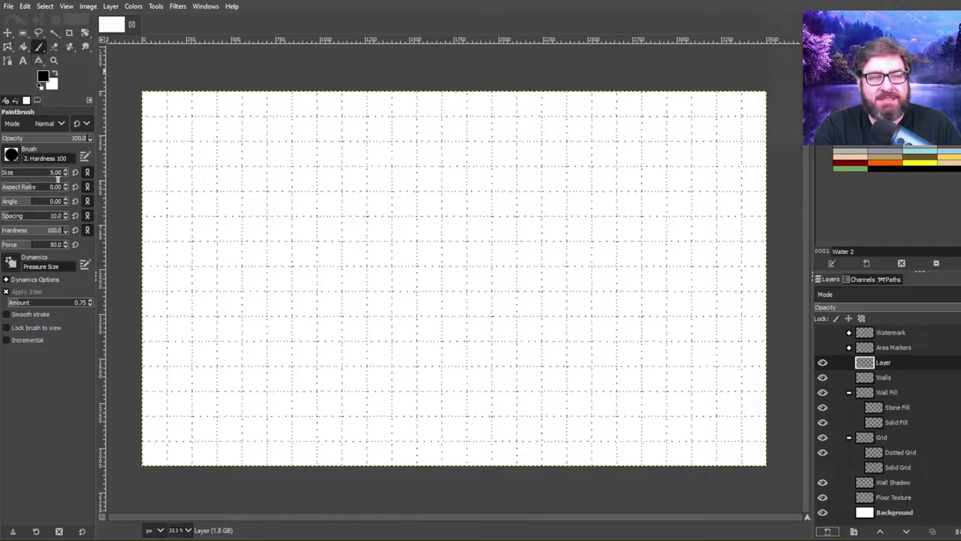
left_click(57, 173)
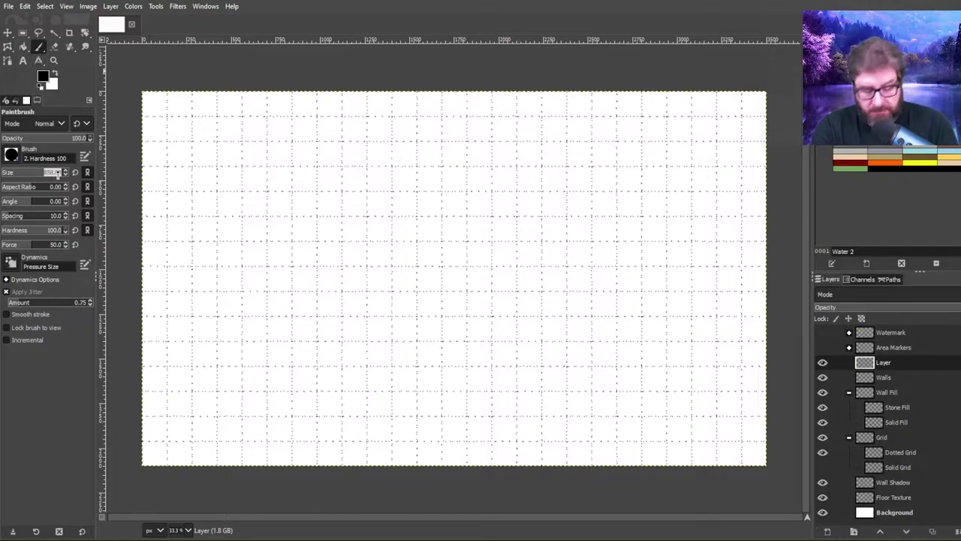
type("20")
key("Return")
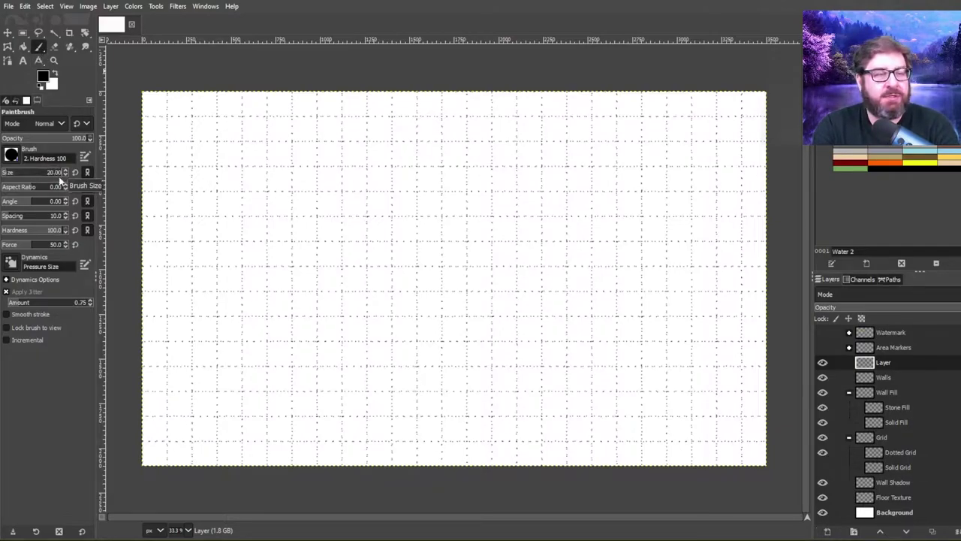
left_click(36, 292)
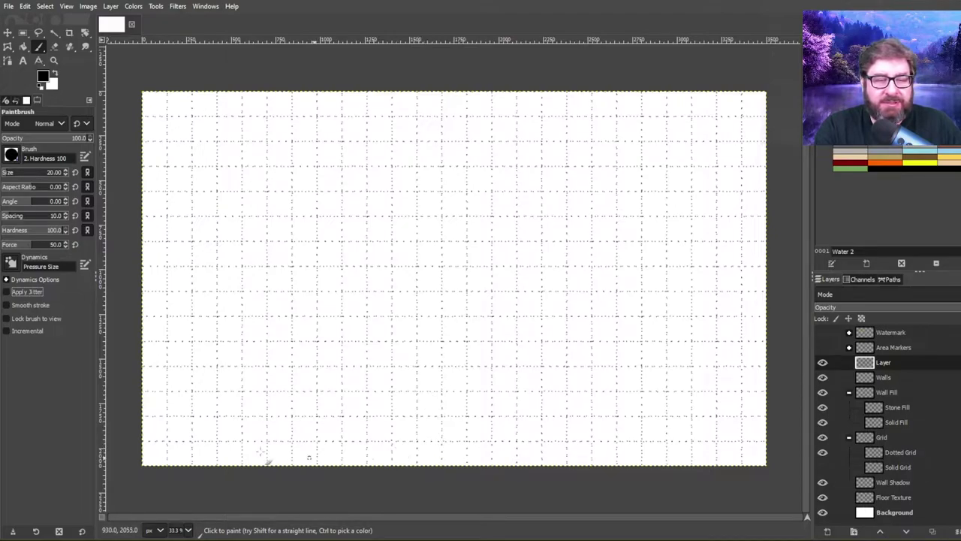
Freehand-draw four nested cave wall loops, from the outer wall down to the small innermost loop
mouse_move(220, 441)
left_mouse_down()
mouse_move(532, 446)
mouse_move(660, 436)
mouse_move(684, 416)
mouse_move(708, 324)
mouse_move(661, 161)
mouse_move(605, 125)
mouse_move(418, 107)
mouse_move(238, 124)
mouse_move(189, 149)
mouse_move(159, 255)
mouse_move(202, 420)
mouse_move(221, 443)
left_mouse_up()
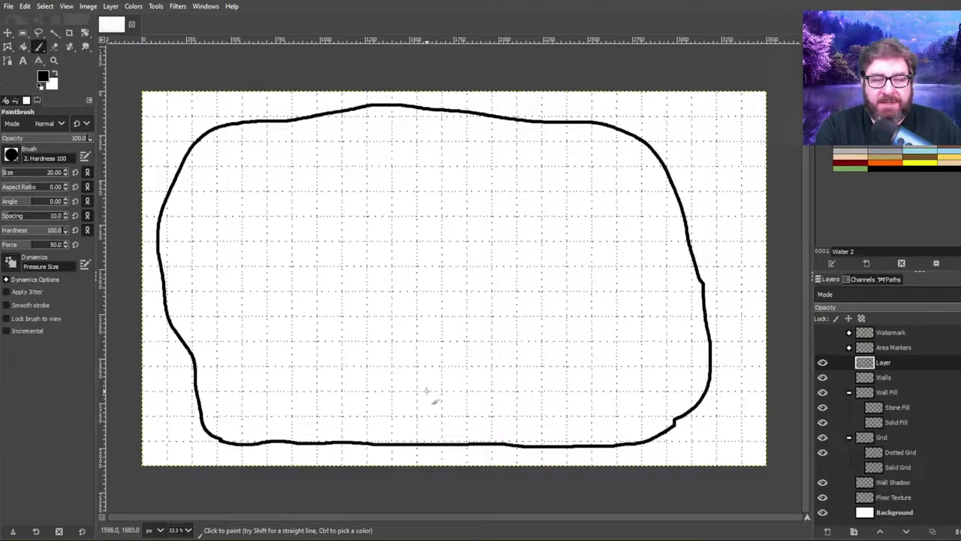
mouse_move(425, 390)
left_mouse_down()
mouse_move(551, 385)
mouse_move(616, 356)
mouse_move(618, 314)
mouse_move(589, 268)
mouse_move(577, 223)
mouse_move(542, 193)
mouse_move(469, 165)
mouse_move(280, 172)
mouse_move(249, 199)
mouse_move(250, 346)
mouse_move(267, 380)
mouse_move(425, 392)
left_mouse_up()
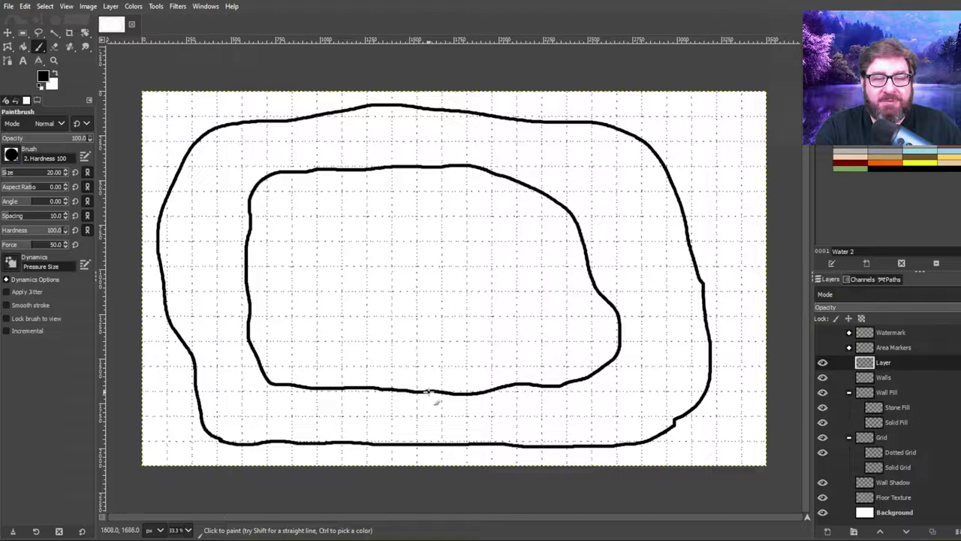
mouse_move(437, 340)
left_mouse_down()
mouse_move(484, 336)
mouse_move(515, 293)
mouse_move(502, 235)
mouse_move(467, 220)
mouse_move(344, 220)
mouse_move(329, 236)
mouse_move(326, 302)
mouse_move(346, 330)
mouse_move(440, 343)
left_mouse_up()
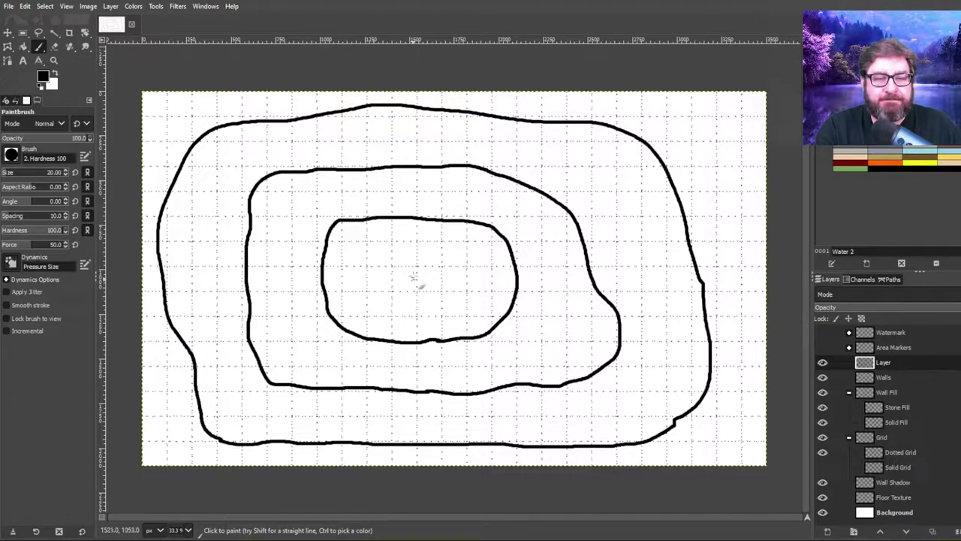
mouse_move(413, 267)
left_mouse_down()
mouse_move(398, 276)
mouse_move(391, 304)
mouse_move(402, 318)
mouse_move(462, 317)
mouse_move(469, 289)
mouse_move(441, 269)
mouse_move(418, 267)
left_mouse_up()
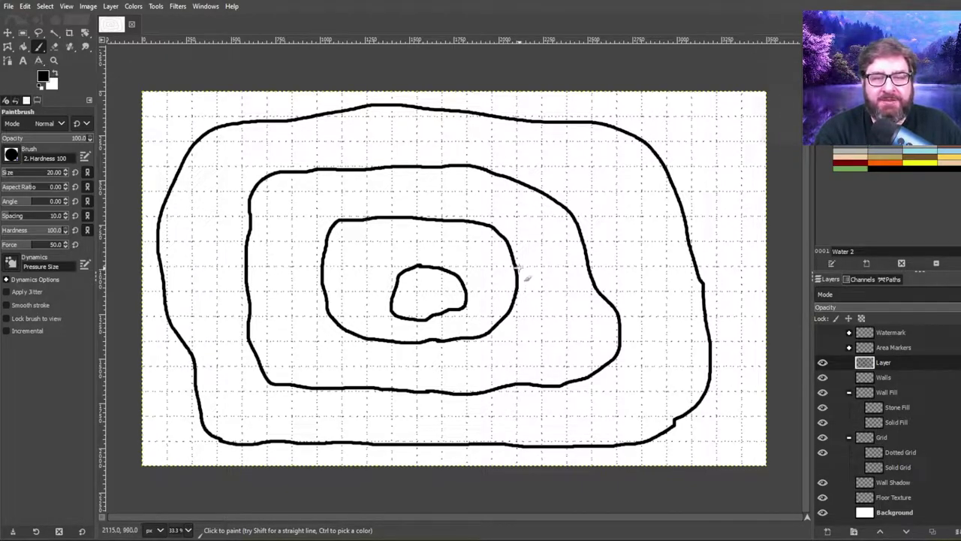
Outline two hatched staircases between the rings and thicken the small mark above the centre
mouse_move(517, 268)
left_mouse_down()
mouse_move(547, 272)
mouse_move(557, 302)
mouse_move(539, 337)
mouse_move(492, 358)
mouse_move(481, 337)
mouse_move(508, 355)
mouse_move(503, 334)
mouse_move(523, 330)
mouse_move(517, 317)
mouse_move(533, 322)
mouse_move(527, 305)
mouse_move(550, 305)
mouse_move(525, 291)
left_mouse_up()
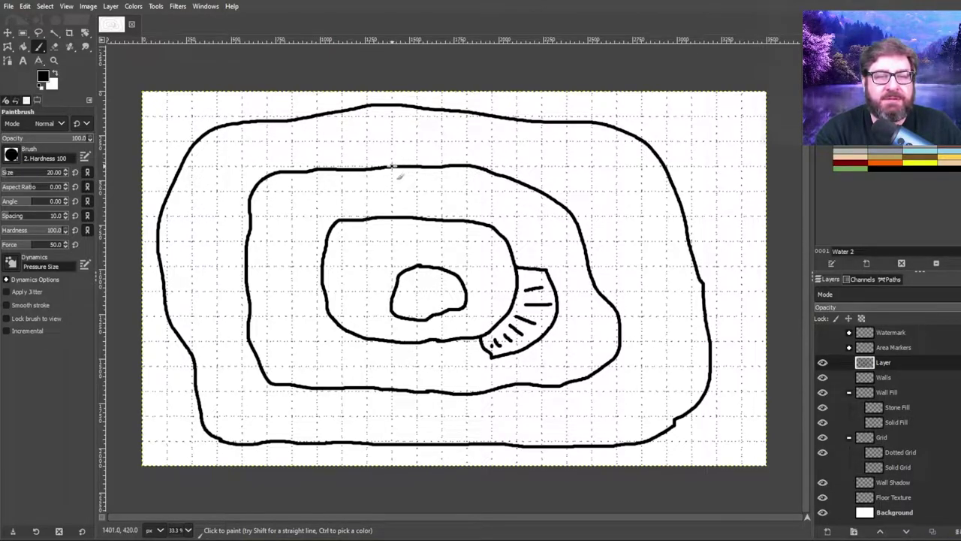
mouse_move(391, 165)
left_mouse_down()
mouse_move(395, 139)
mouse_move(451, 136)
mouse_move(490, 141)
mouse_move(520, 161)
mouse_move(513, 179)
mouse_move(502, 159)
mouse_move(480, 153)
mouse_move(483, 168)
mouse_move(466, 150)
mouse_move(466, 171)
mouse_move(446, 149)
mouse_move(452, 173)
mouse_move(422, 162)
left_mouse_up()
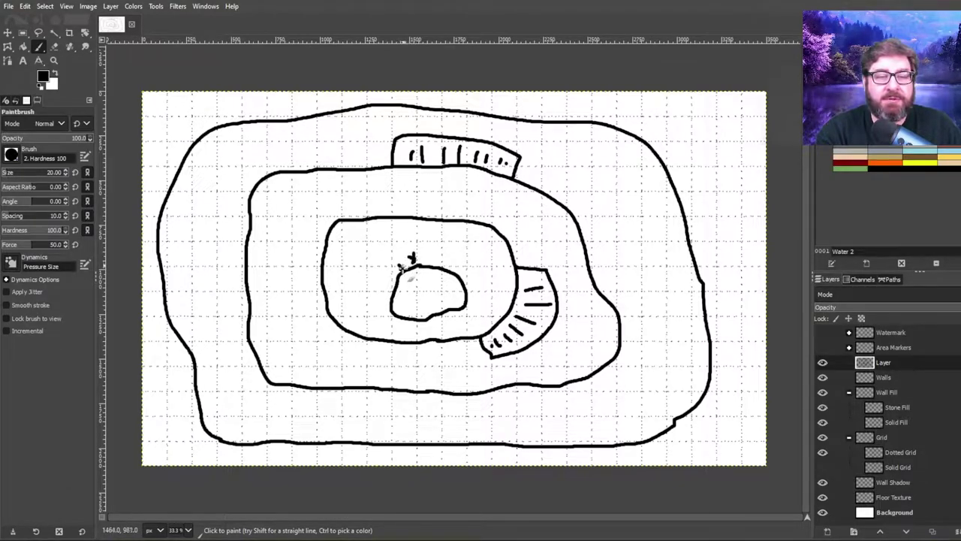
left_click_drag(402, 268, 409, 255)
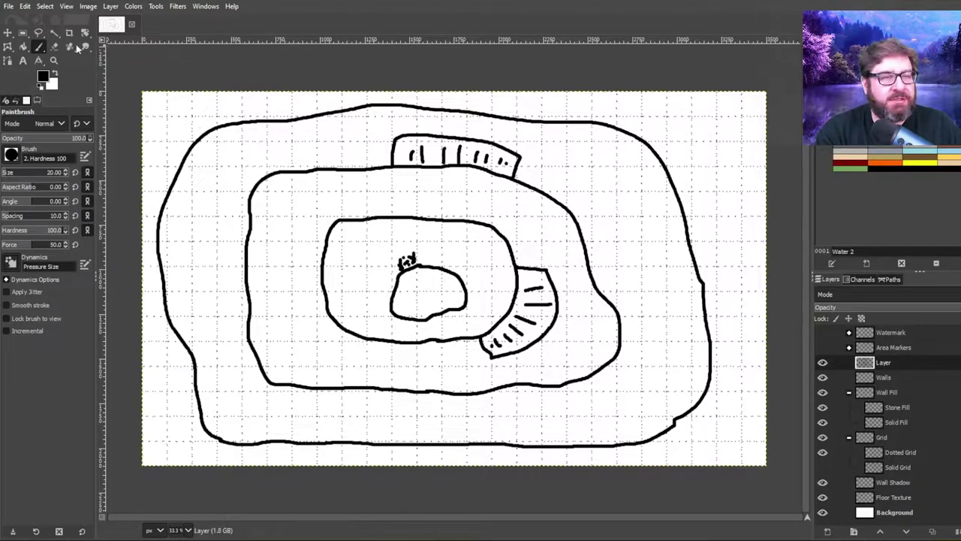
Freehand-select the three inner rings and float the selection
left_click(39, 34)
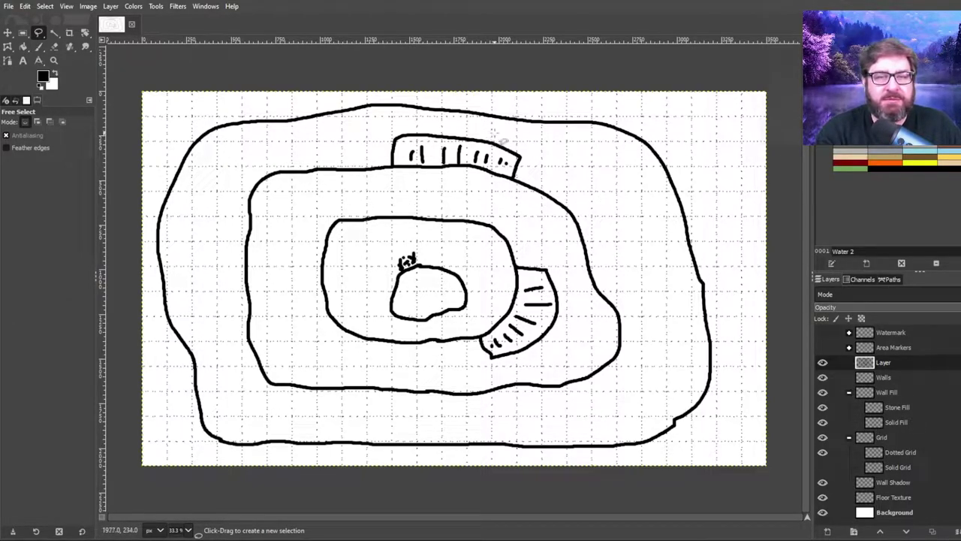
mouse_move(495, 133)
left_mouse_down()
mouse_move(400, 135)
mouse_move(260, 166)
mouse_move(230, 209)
mouse_move(203, 272)
mouse_move(217, 351)
mouse_move(312, 412)
left_mouse_up()
mouse_move(492, 419)
left_mouse_down()
mouse_move(610, 412)
mouse_move(650, 364)
mouse_move(648, 301)
mouse_move(586, 183)
mouse_move(508, 137)
left_mouse_up()
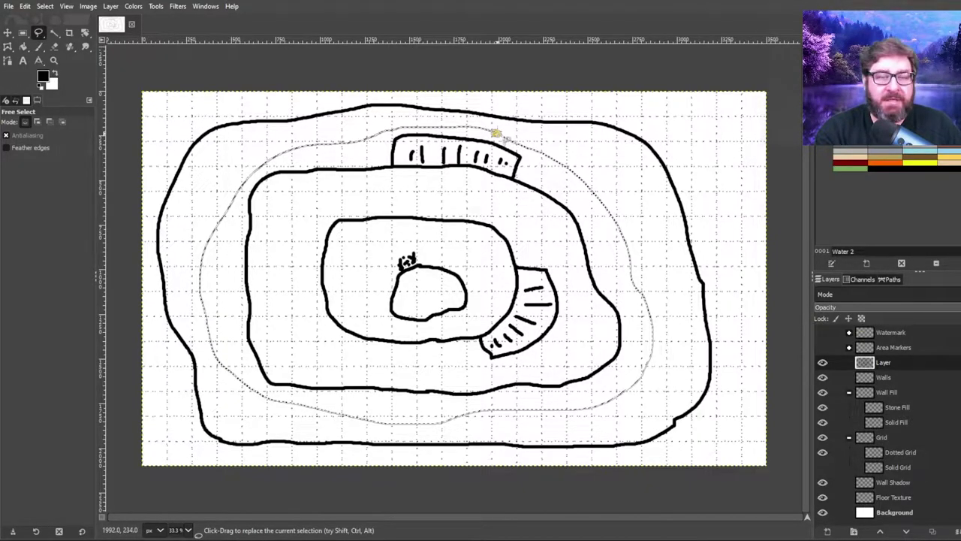
right_click(289, 201)
mouse_move(320, 244)
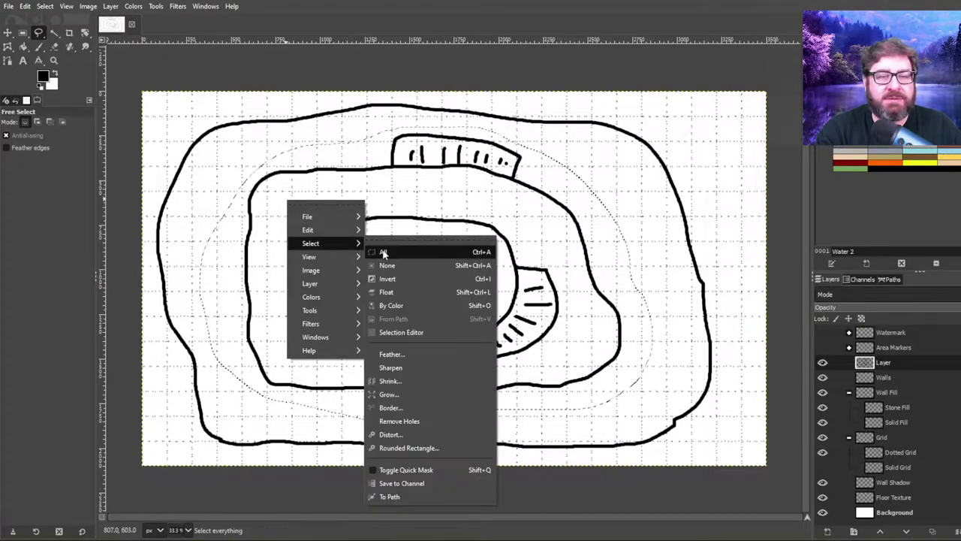
left_click(398, 294)
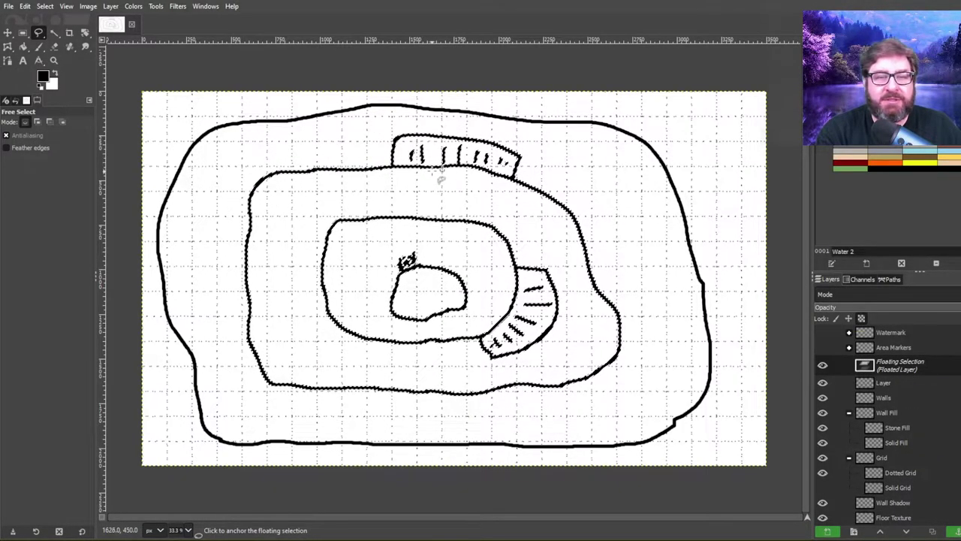
Move the floated rings left and anchor them back onto the sketch layer
mouse_move(443, 176)
left_mouse_down()
mouse_move(406, 175)
mouse_move(411, 169)
left_mouse_up()
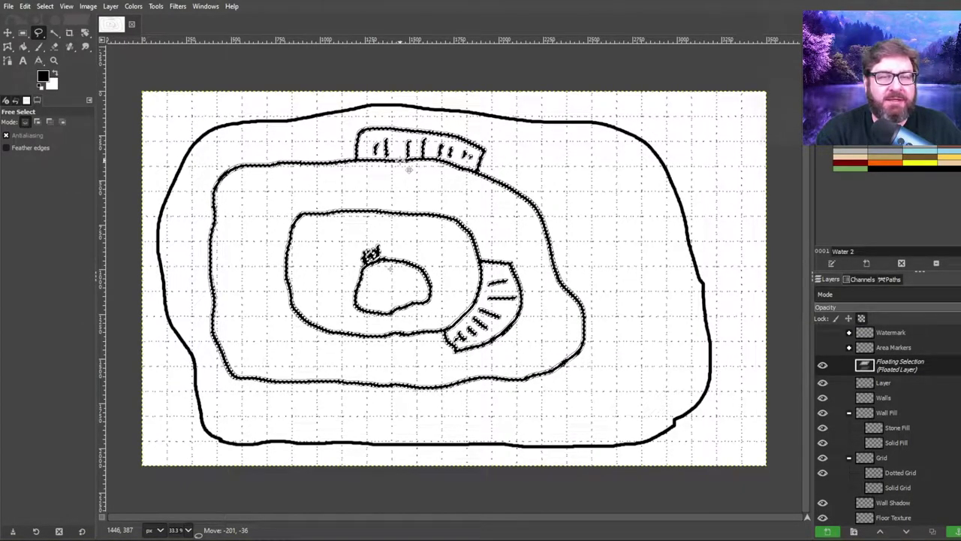
left_click_drag(409, 170, 409, 175)
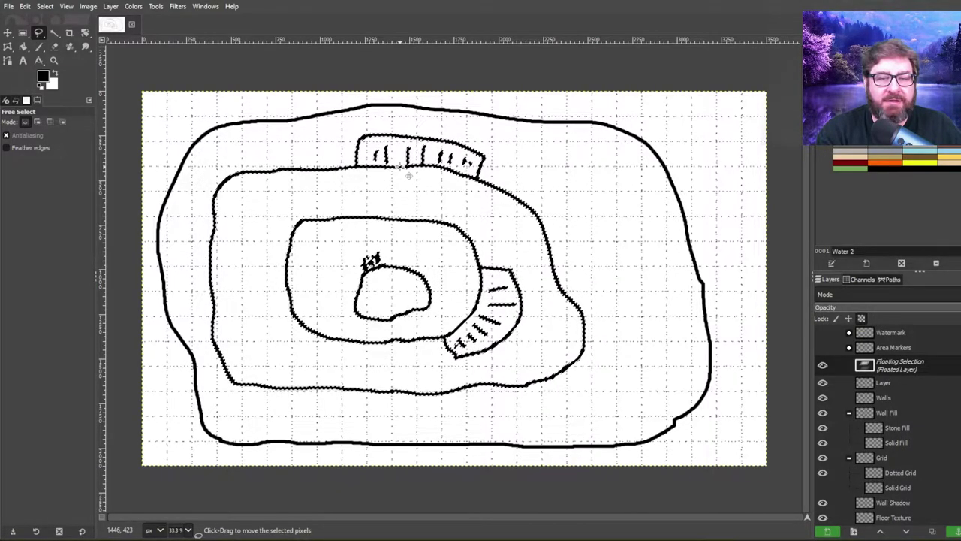
right_click(891, 368)
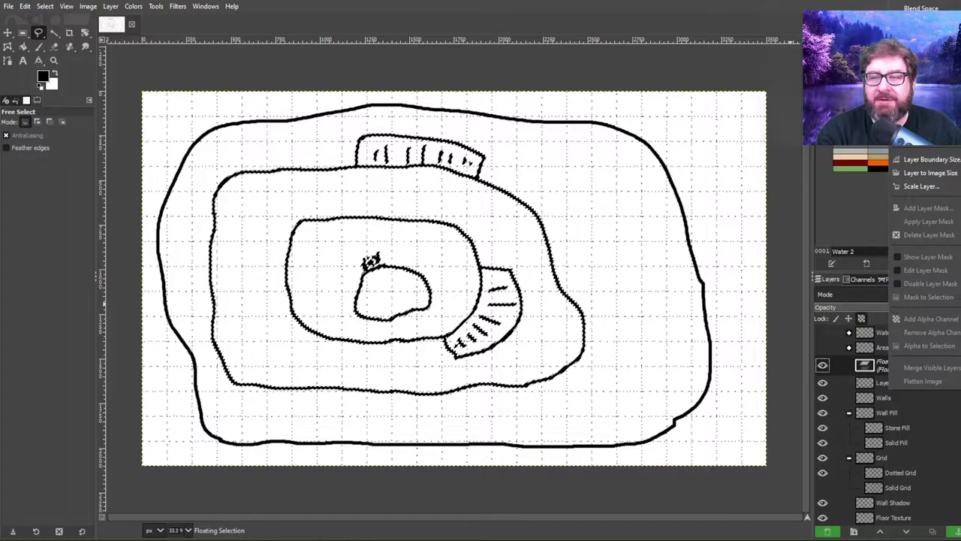
left_click(894, 113)
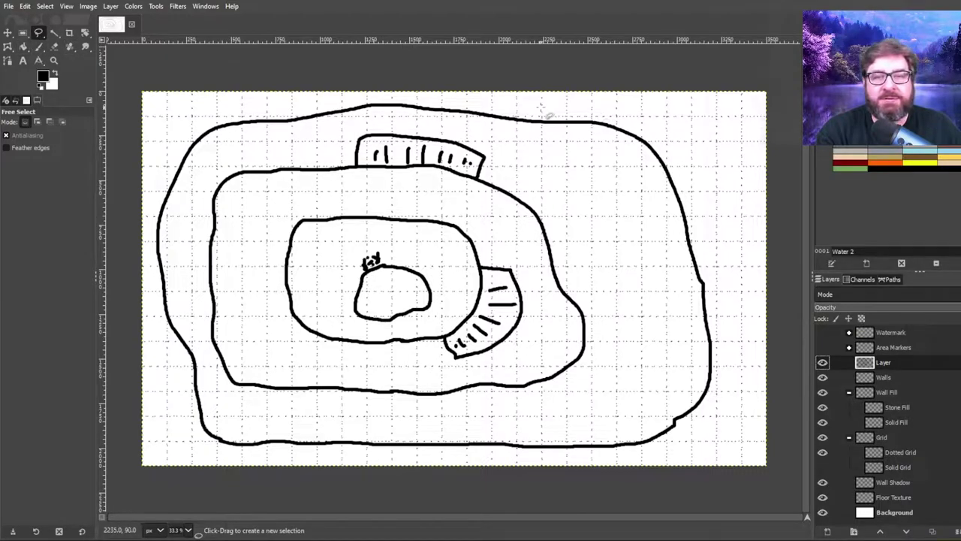
Delete the right side of the outer wall and clear the selection
mouse_move(541, 108)
left_mouse_down()
mouse_move(617, 255)
mouse_move(638, 342)
mouse_move(631, 400)
mouse_move(604, 437)
mouse_move(638, 462)
mouse_move(752, 410)
mouse_move(739, 254)
mouse_move(675, 135)
mouse_move(597, 110)
mouse_move(542, 107)
left_mouse_up()
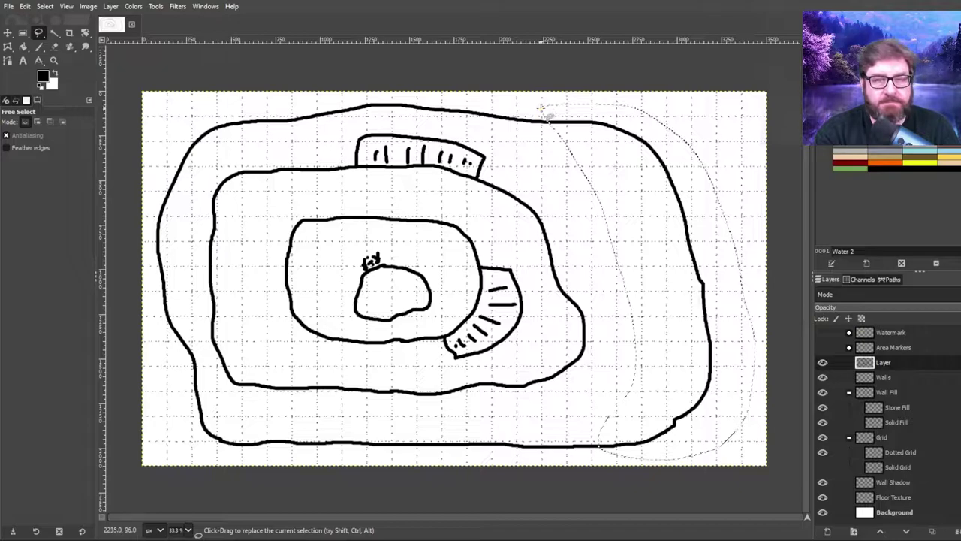
key("Delete")
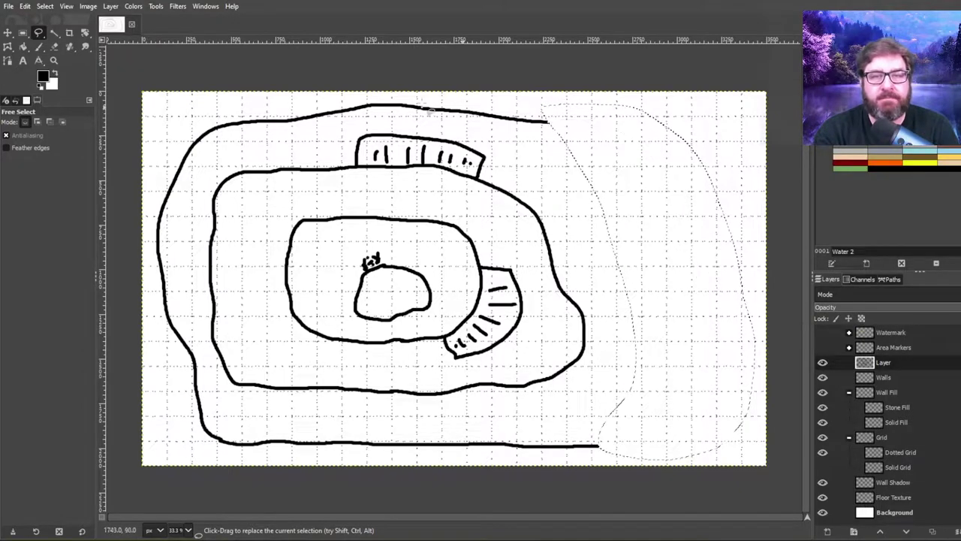
left_click(47, 7)
left_click(56, 35)
left_click(38, 46)
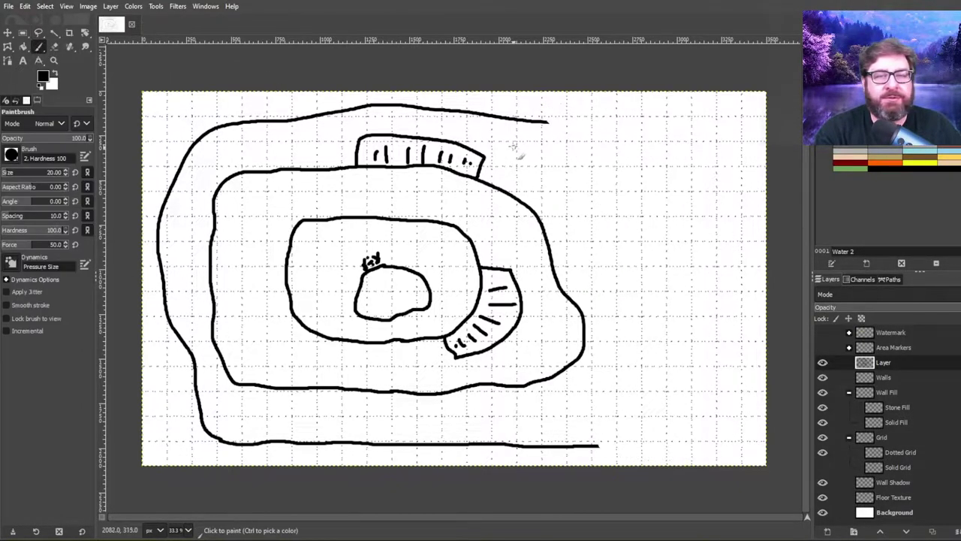
Redraw the outer wall's right edge further in and add a lower-right passage to the upper chamber
mouse_move(548, 120)
left_mouse_down()
mouse_move(571, 142)
mouse_move(621, 304)
mouse_move(631, 368)
mouse_move(610, 452)
mouse_move(599, 447)
left_mouse_up()
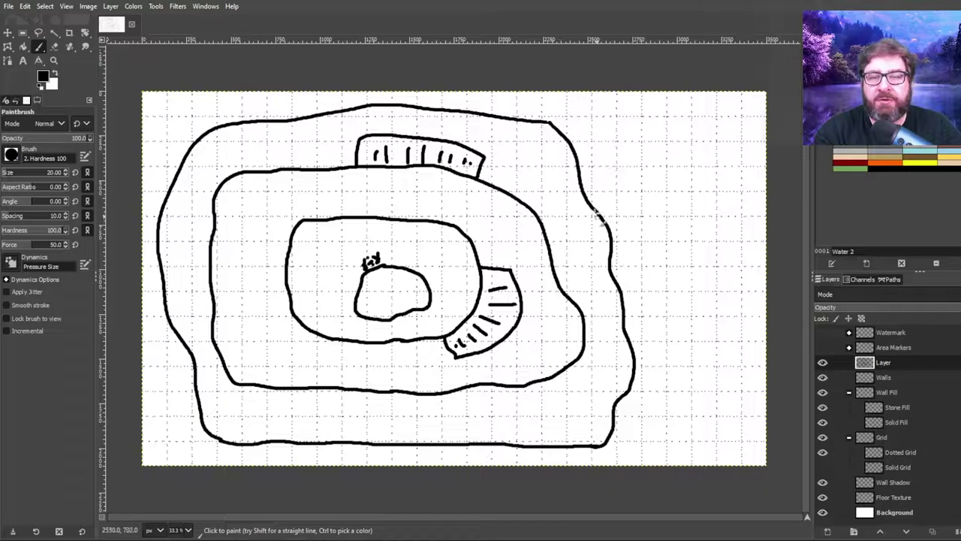
mouse_move(571, 143)
left_mouse_down()
mouse_move(622, 141)
mouse_move(619, 118)
mouse_move(693, 105)
mouse_move(741, 131)
mouse_move(747, 156)
mouse_move(733, 175)
mouse_move(746, 227)
mouse_move(736, 260)
mouse_move(720, 267)
mouse_move(684, 252)
mouse_move(635, 224)
mouse_move(613, 193)
mouse_move(585, 192)
left_mouse_up()
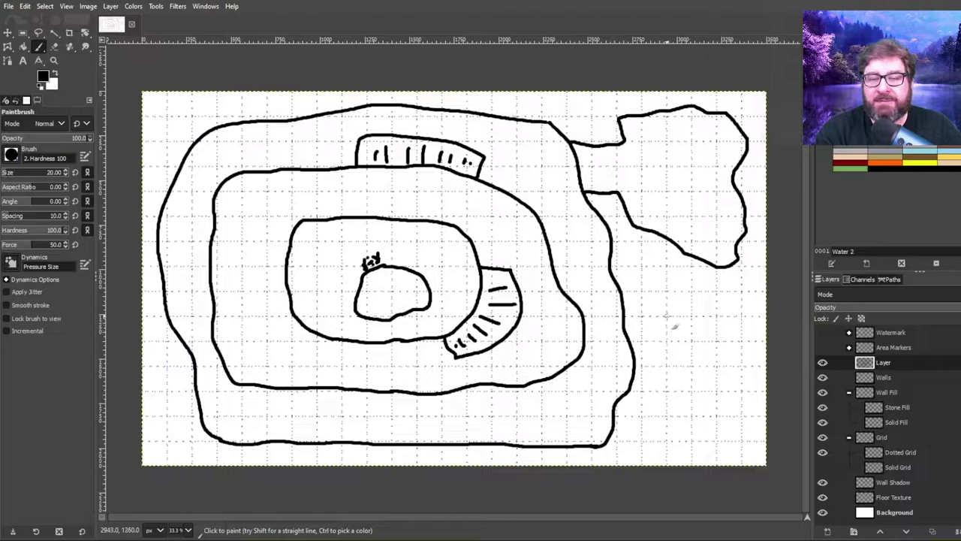
mouse_move(665, 315)
left_mouse_down()
mouse_move(649, 360)
mouse_move(638, 441)
mouse_move(728, 456)
mouse_move(750, 436)
mouse_move(755, 347)
mouse_move(717, 269)
left_mouse_up()
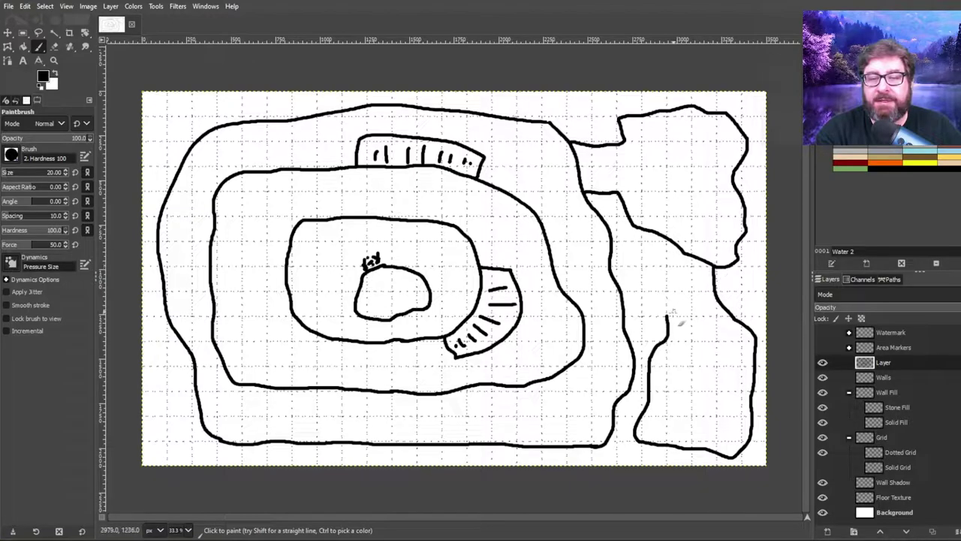
mouse_move(667, 315)
left_mouse_down()
mouse_move(676, 285)
mouse_move(702, 259)
left_mouse_up()
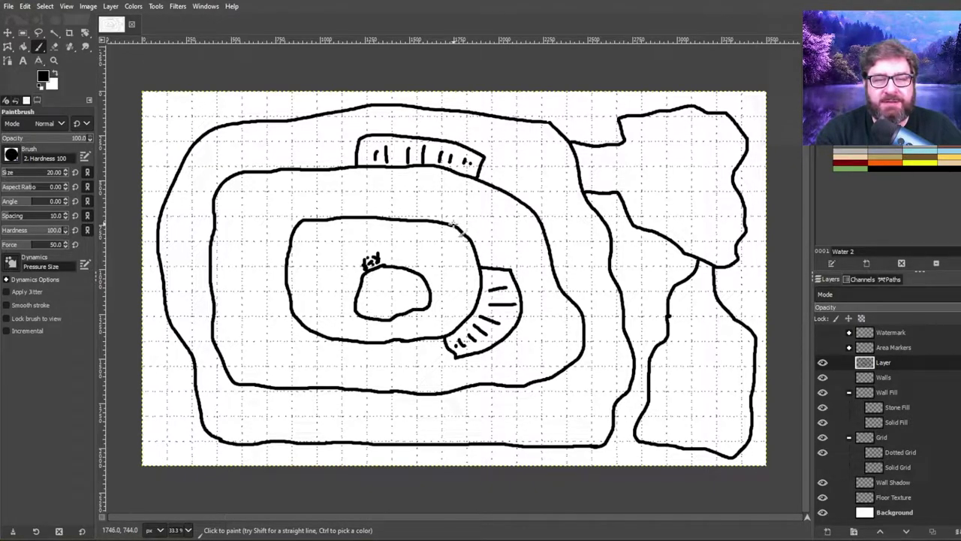
Link the inner rings, extend the stair hatching, and add wall lines to the bottom-left edge
mouse_move(459, 227)
left_mouse_down()
mouse_move(466, 207)
mouse_move(507, 195)
left_mouse_up()
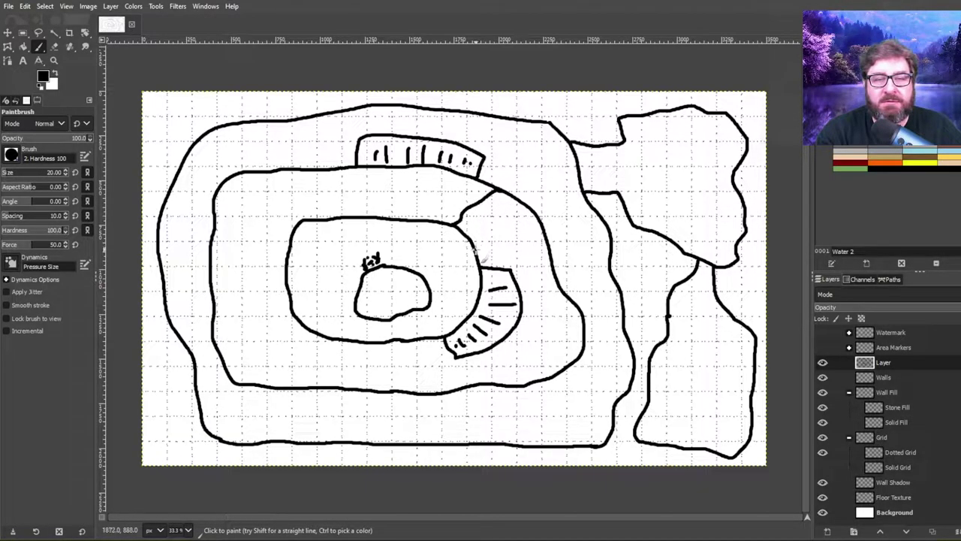
left_click_drag(477, 248, 530, 213)
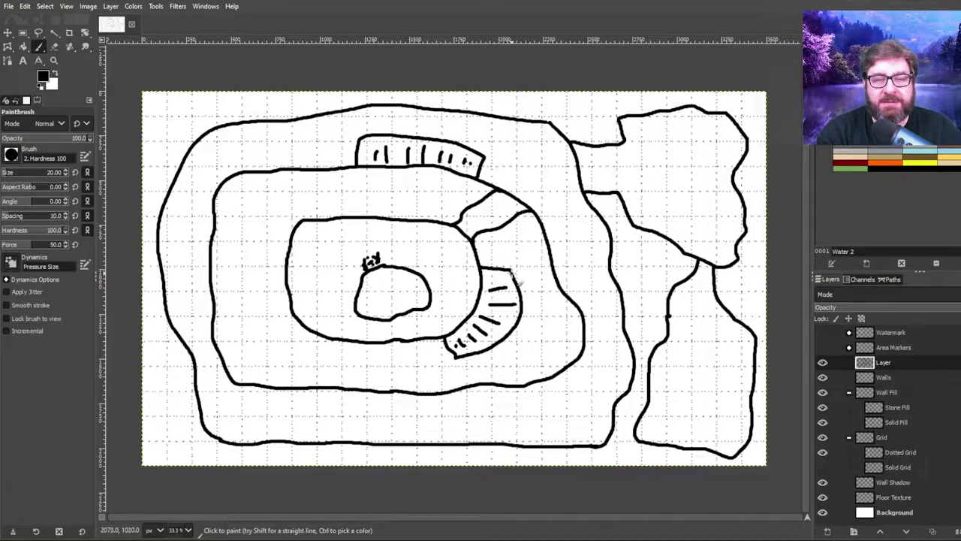
left_click_drag(511, 273, 493, 230)
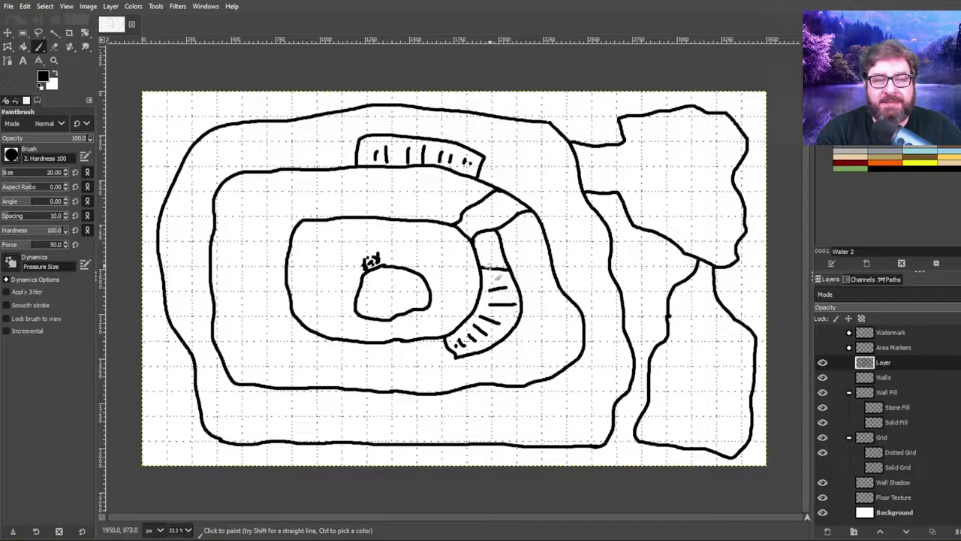
mouse_move(484, 265)
left_mouse_down()
mouse_move(501, 270)
mouse_move(500, 229)
left_mouse_up()
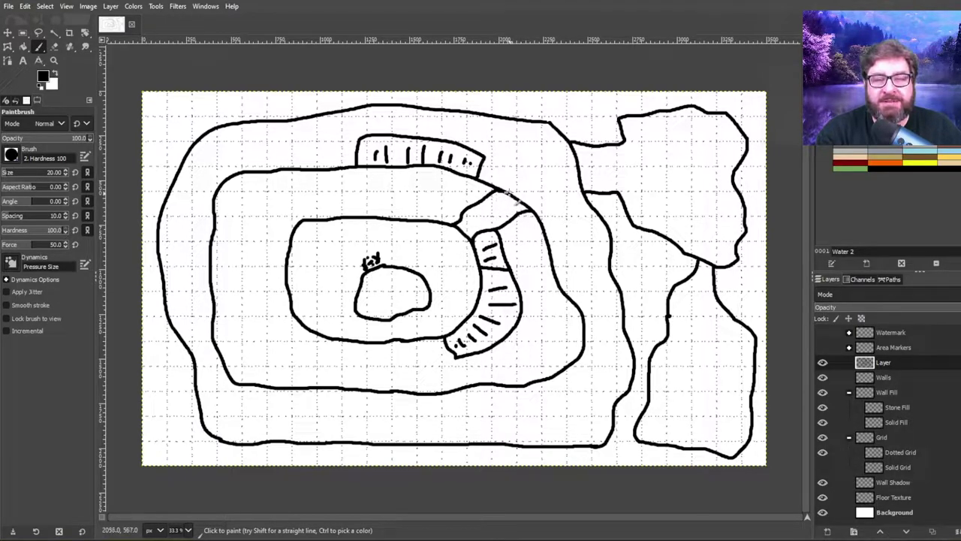
left_click_drag(512, 196, 530, 206)
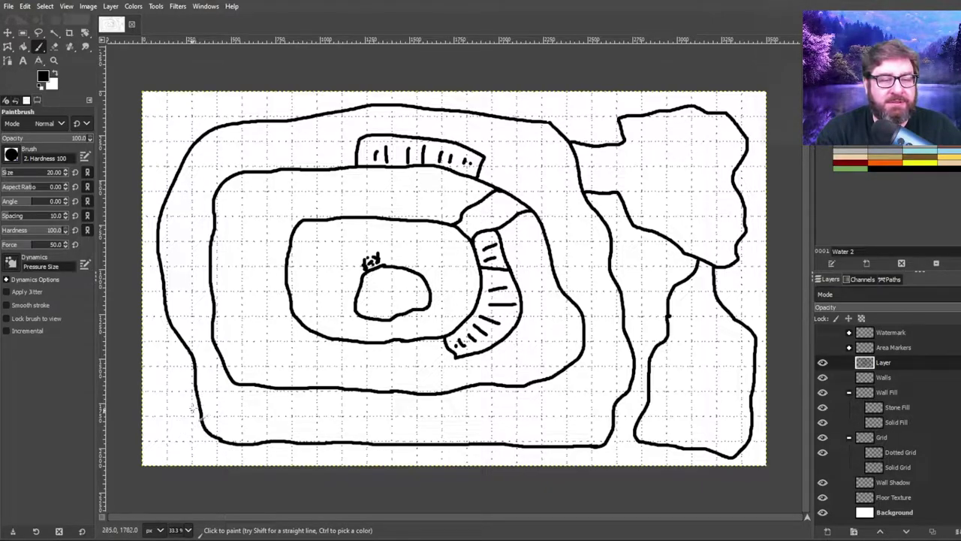
mouse_move(197, 389)
left_mouse_down()
mouse_move(175, 420)
mouse_move(143, 428)
left_mouse_up()
left_click_drag(221, 443, 194, 465)
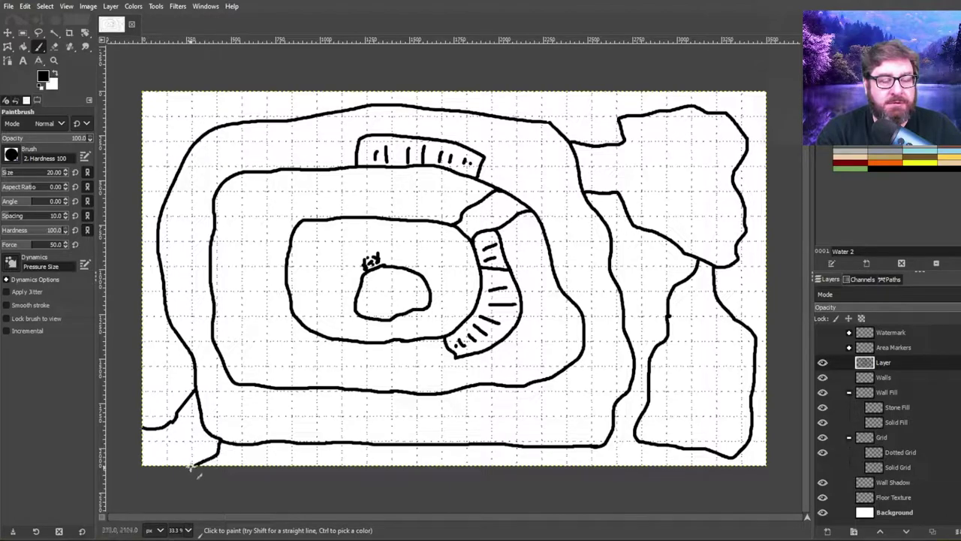
Erase the short line joining the lower-left walls
left_click(54, 46)
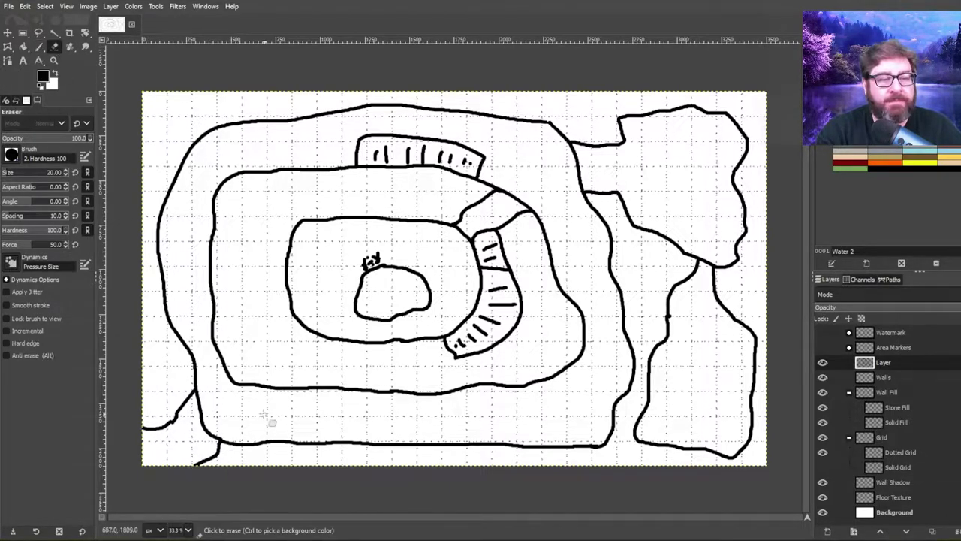
left_click_drag(201, 406, 215, 444)
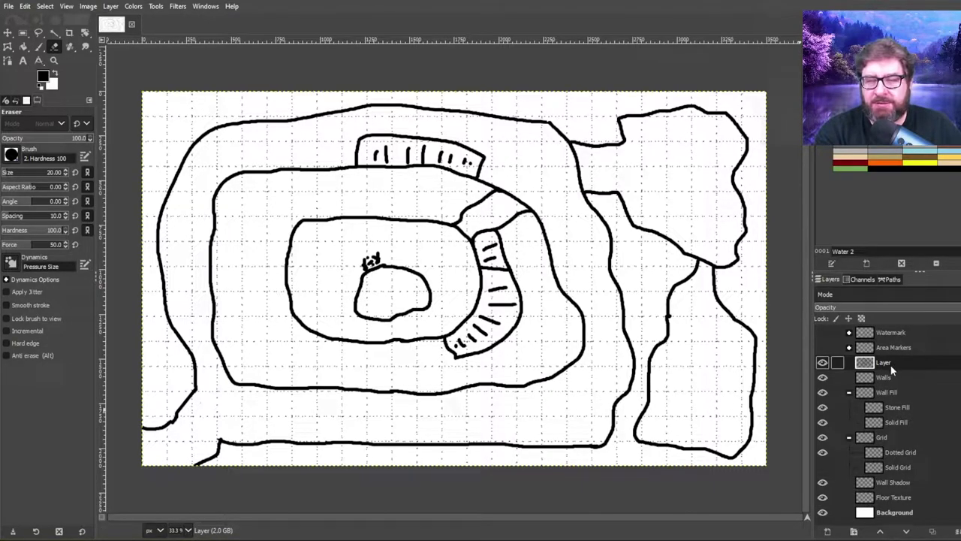
Fade the sketch layer further, move Walls above it, and enable Paintbrush jitter
left_click(912, 310)
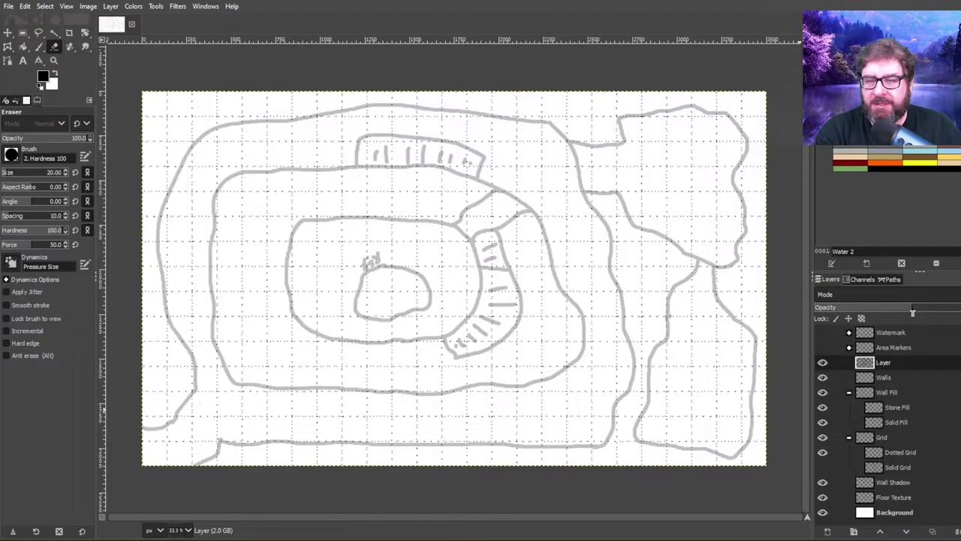
left_click_drag(891, 310, 871, 309)
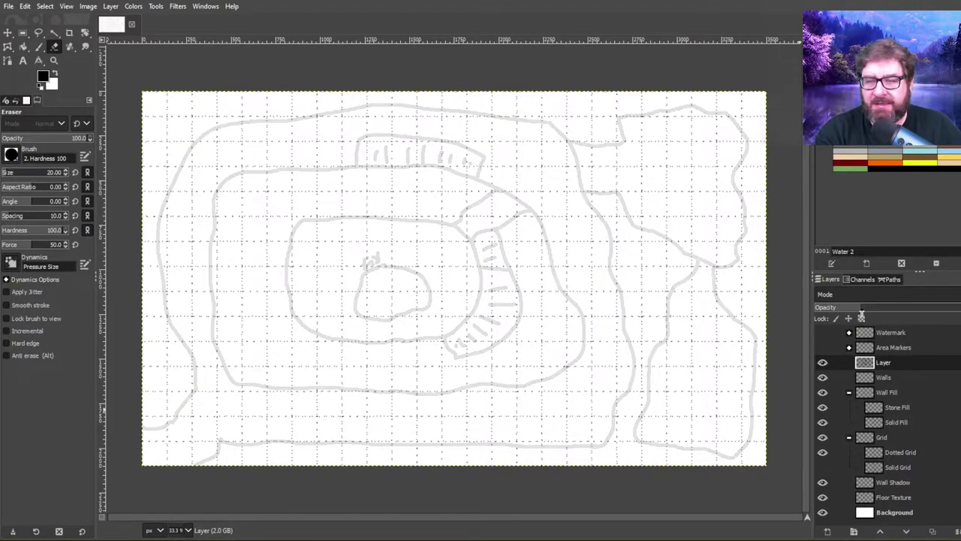
left_click_drag(894, 389, 891, 362)
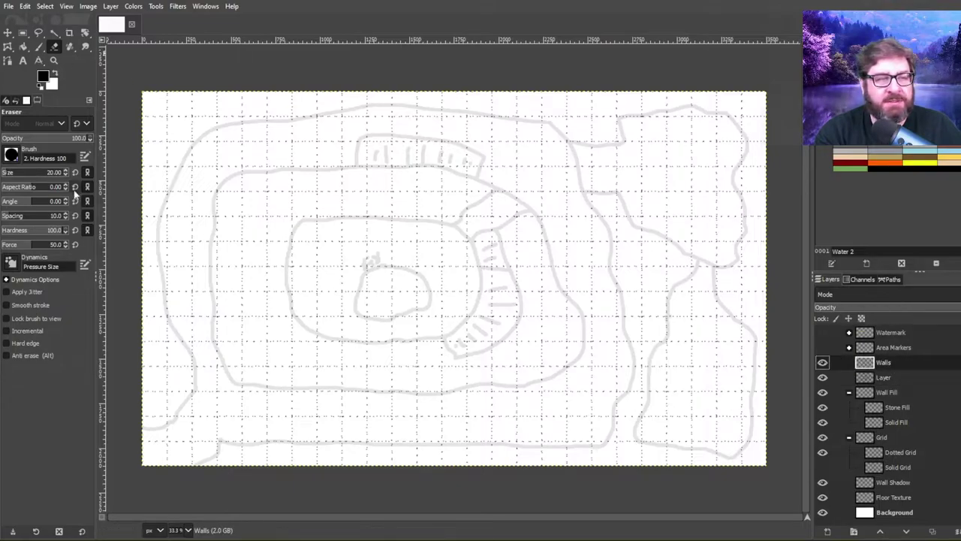
key("p")
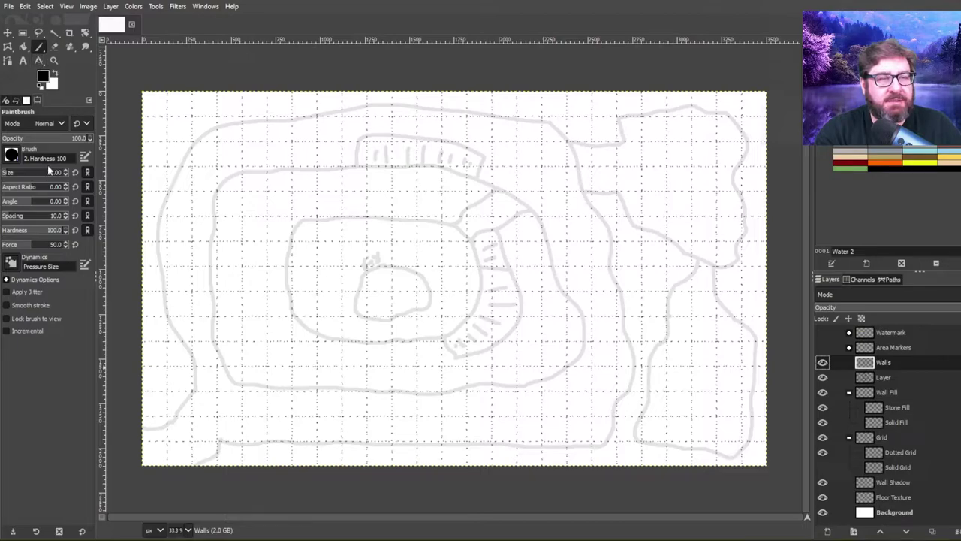
left_click(16, 292)
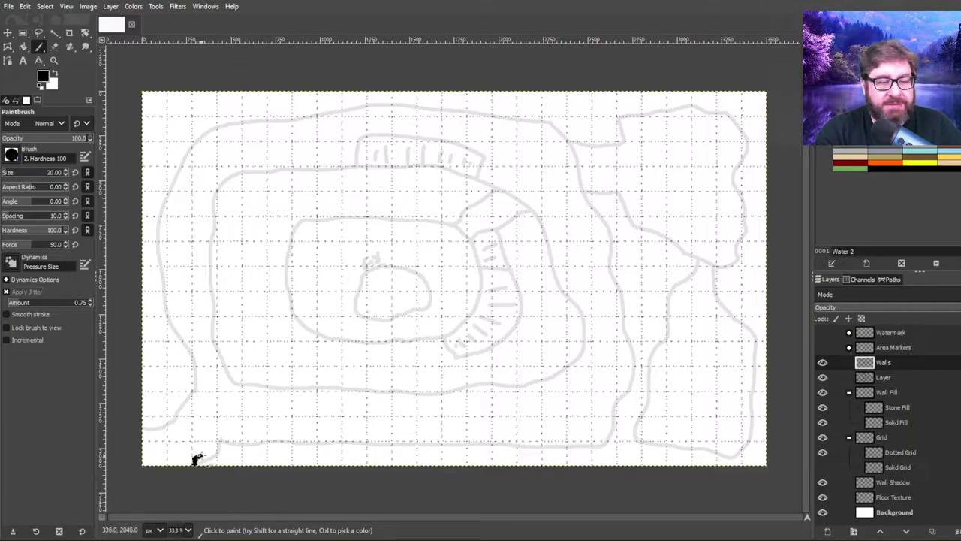
Trace thick jagged black cave walls over the sketch and start a thin floor contour
mouse_move(197, 459)
left_mouse_down()
mouse_move(209, 442)
mouse_move(261, 452)
mouse_move(303, 437)
mouse_move(333, 450)
mouse_move(367, 432)
mouse_move(387, 449)
mouse_move(435, 436)
mouse_move(495, 456)
left_mouse_up()
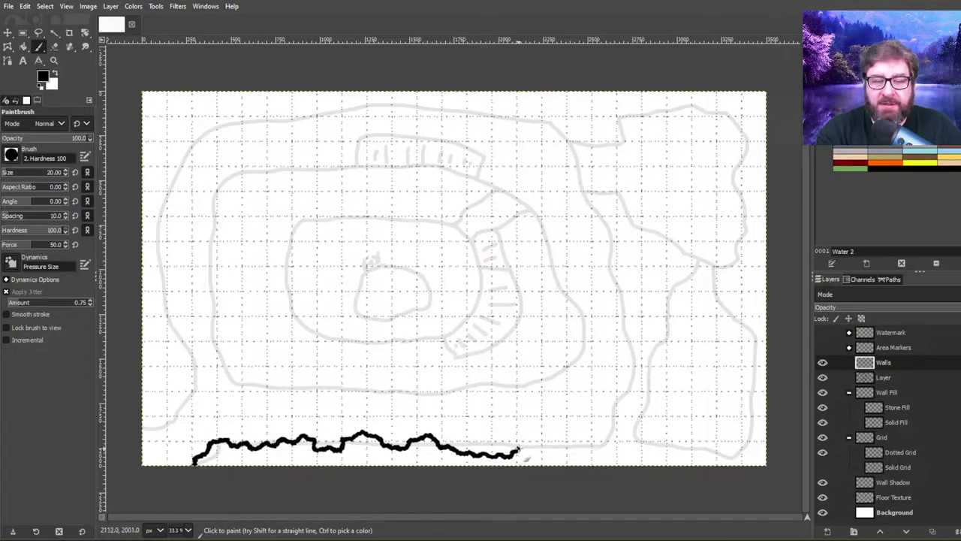
left_click_drag(530, 451, 552, 449)
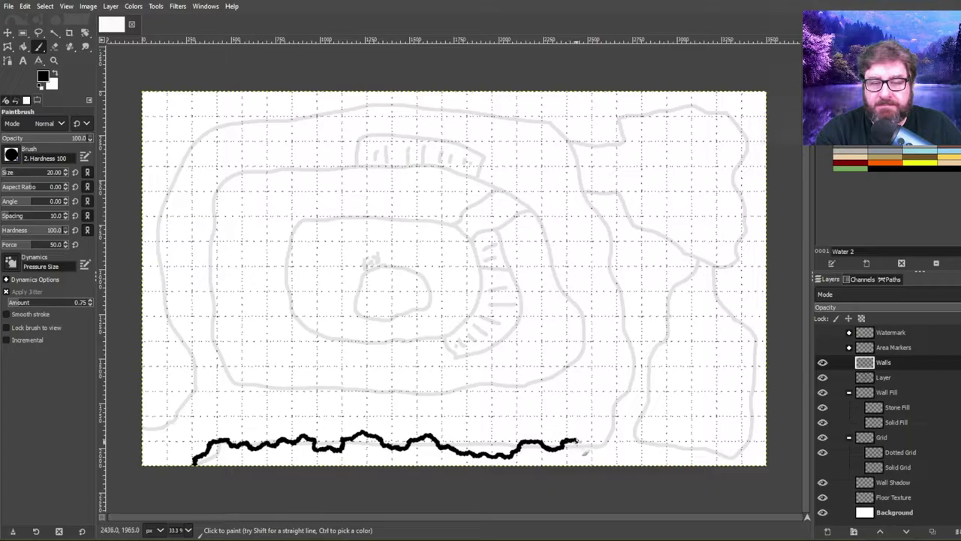
mouse_move(587, 443)
left_mouse_down()
mouse_move(625, 371)
mouse_move(618, 335)
mouse_move(642, 310)
mouse_move(618, 291)
mouse_move(628, 268)
mouse_move(604, 255)
mouse_move(603, 211)
mouse_move(581, 191)
mouse_move(602, 199)
mouse_move(603, 190)
mouse_move(631, 213)
left_mouse_up()
mouse_move(635, 226)
left_mouse_down()
mouse_move(651, 262)
mouse_move(752, 265)
mouse_move(748, 217)
mouse_move(695, 207)
mouse_move(698, 196)
mouse_move(719, 196)
mouse_move(744, 177)
mouse_move(736, 117)
mouse_move(707, 107)
mouse_move(672, 109)
mouse_move(655, 125)
mouse_move(634, 114)
mouse_move(622, 121)
mouse_move(633, 114)
mouse_move(611, 129)
mouse_move(615, 145)
mouse_move(603, 159)
mouse_move(582, 169)
mouse_move(563, 165)
mouse_move(530, 121)
mouse_move(489, 111)
mouse_move(291, 103)
mouse_move(202, 128)
mouse_move(196, 109)
mouse_move(166, 101)
mouse_move(157, 196)
mouse_move(184, 197)
mouse_move(199, 168)
mouse_move(205, 184)
mouse_move(158, 239)
mouse_move(165, 331)
mouse_move(181, 367)
mouse_move(169, 389)
mouse_move(177, 406)
mouse_move(142, 437)
left_mouse_up()
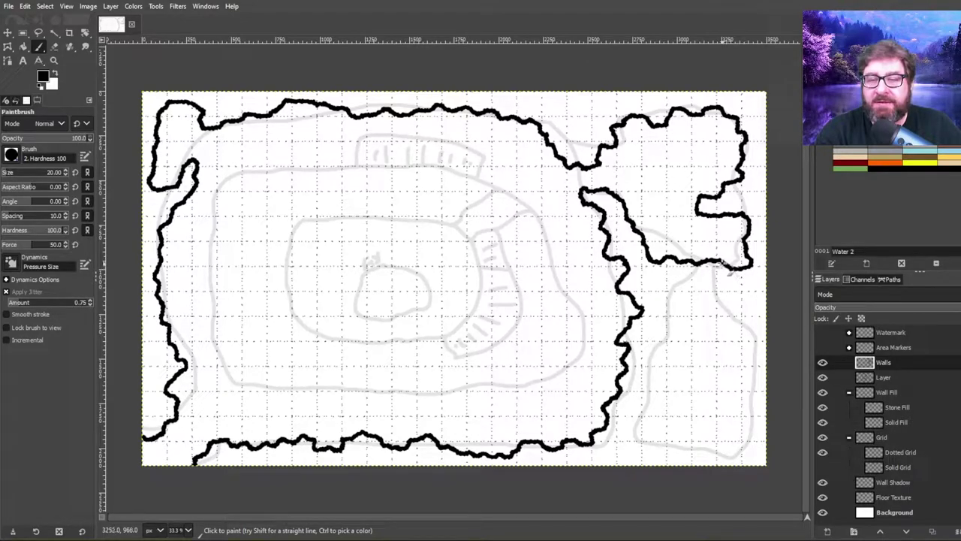
mouse_move(719, 264)
left_mouse_down()
mouse_move(714, 294)
mouse_move(668, 296)
mouse_move(647, 396)
mouse_move(626, 431)
mouse_move(635, 449)
mouse_move(689, 451)
mouse_move(702, 422)
mouse_move(743, 446)
mouse_move(755, 388)
mouse_move(729, 388)
mouse_move(718, 375)
mouse_move(756, 365)
mouse_move(740, 313)
mouse_move(742, 267)
left_mouse_up()
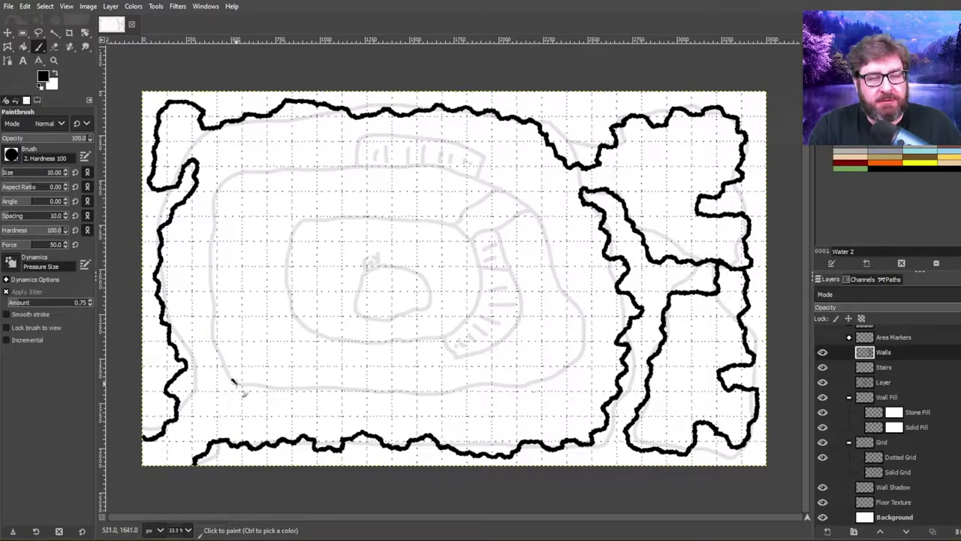
mouse_move(256, 386)
left_mouse_down()
mouse_move(478, 393)
mouse_move(547, 380)
mouse_move(566, 302)
mouse_move(546, 276)
mouse_move(531, 215)
mouse_move(495, 181)
mouse_move(435, 166)
mouse_move(261, 172)
mouse_move(235, 192)
mouse_move(201, 250)
mouse_move(236, 384)
left_mouse_up()
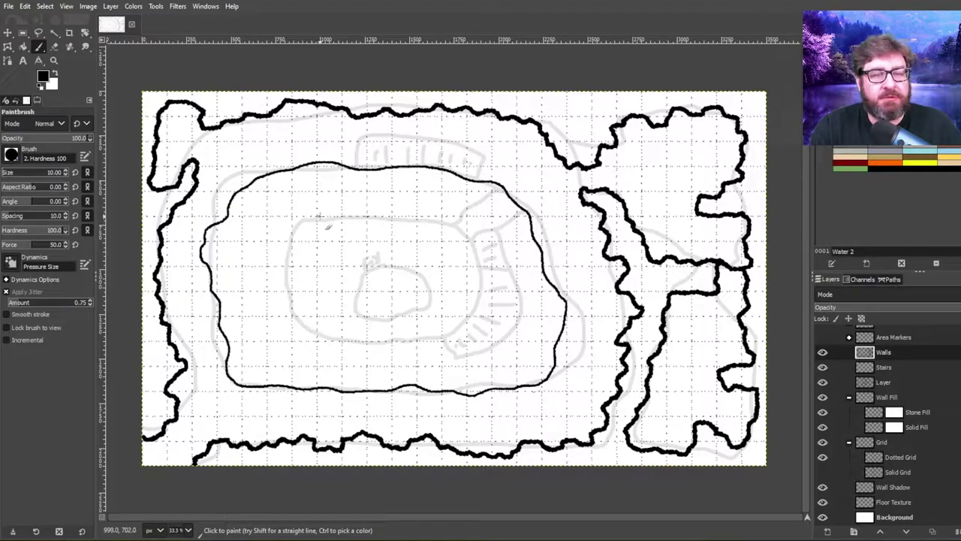
Close the outer floor contour and draw the middle contour loop inside it
mouse_move(319, 217)
left_mouse_down()
mouse_move(273, 220)
mouse_move(255, 268)
mouse_move(256, 320)
mouse_move(270, 340)
mouse_move(391, 348)
mouse_move(412, 340)
mouse_move(502, 355)
mouse_move(515, 324)
mouse_move(527, 331)
mouse_move(498, 238)
left_mouse_up()
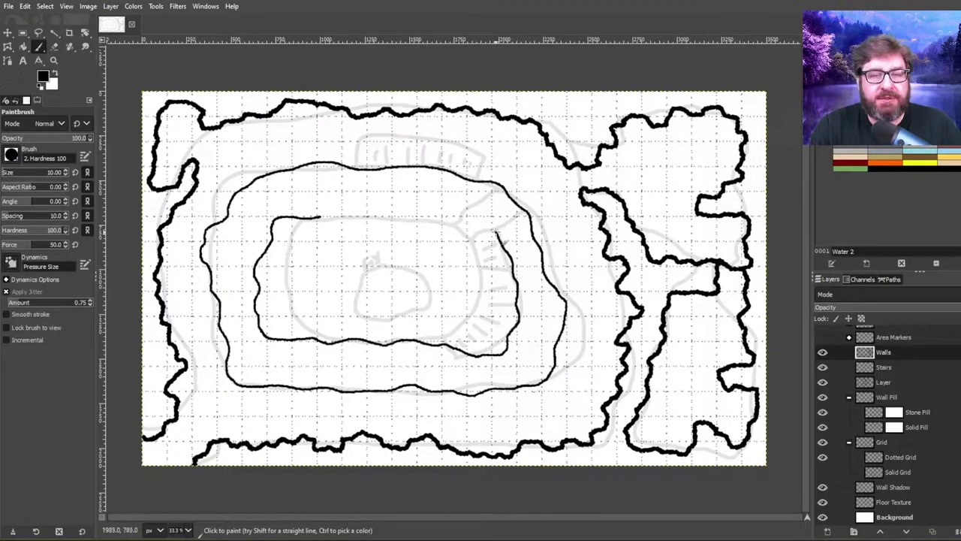
mouse_move(495, 233)
left_mouse_down()
mouse_move(385, 216)
mouse_move(331, 229)
left_mouse_up()
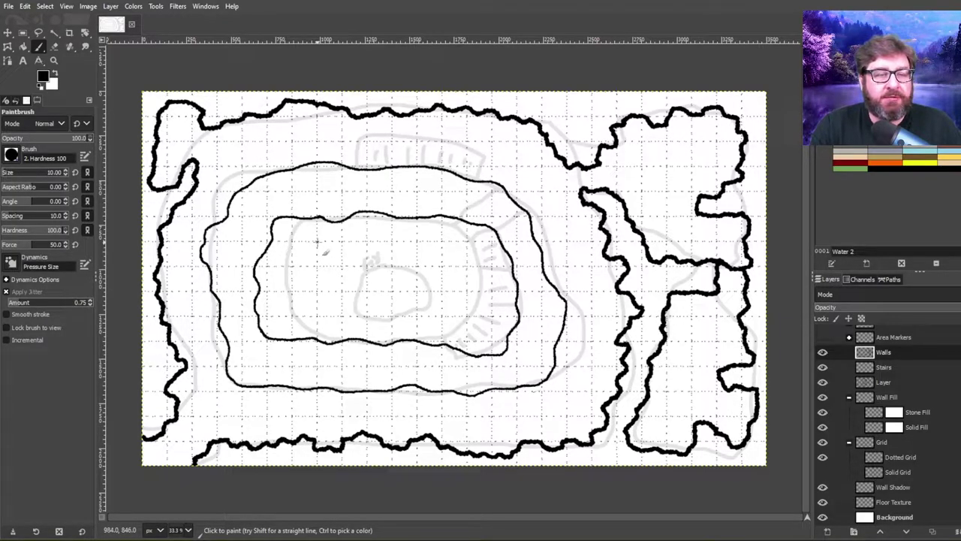
mouse_move(316, 244)
left_mouse_down()
mouse_move(292, 283)
mouse_move(299, 306)
mouse_move(342, 312)
mouse_move(355, 294)
mouse_move(376, 289)
mouse_move(357, 249)
mouse_move(295, 247)
left_mouse_up()
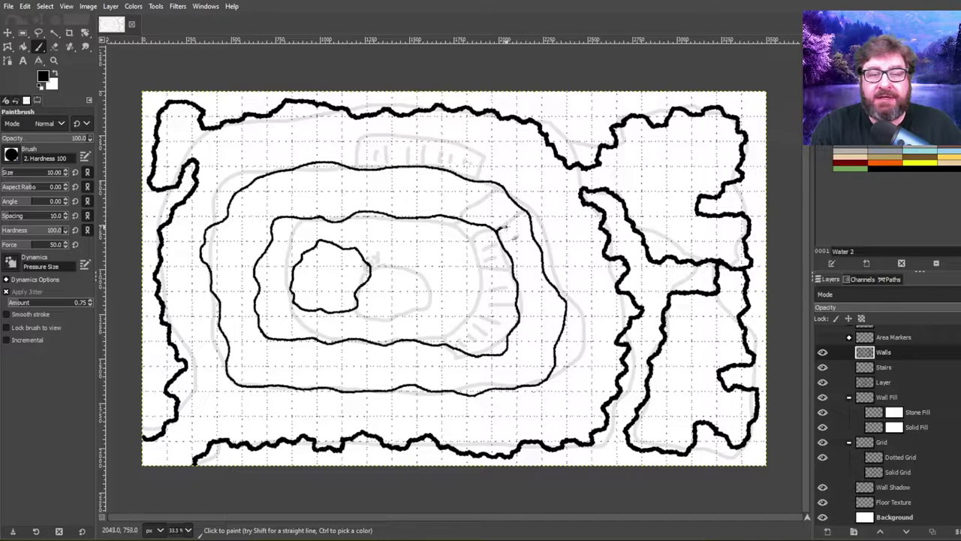
Draw short connector lines linking the middle and outer contours, redoing one bad stroke
left_click_drag(503, 230, 529, 214)
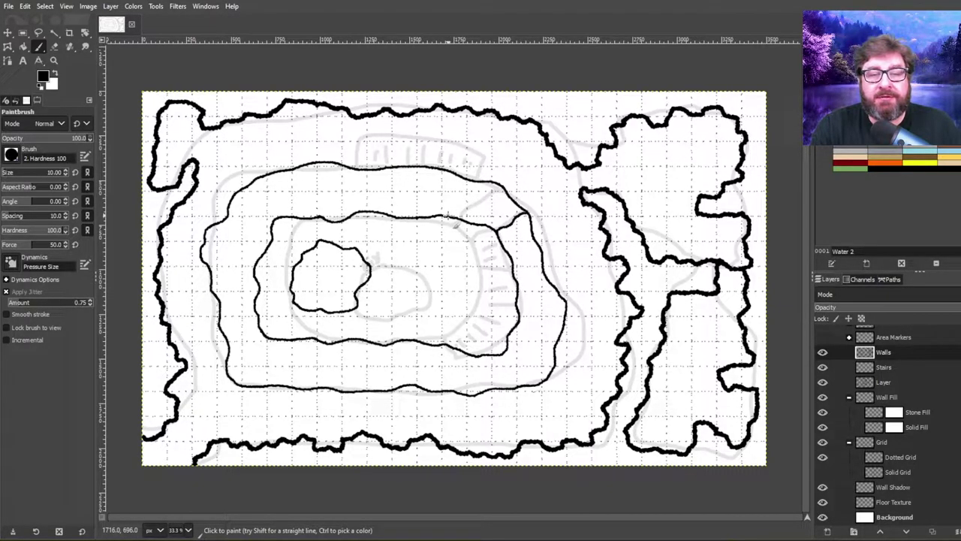
left_click_drag(450, 217, 475, 199)
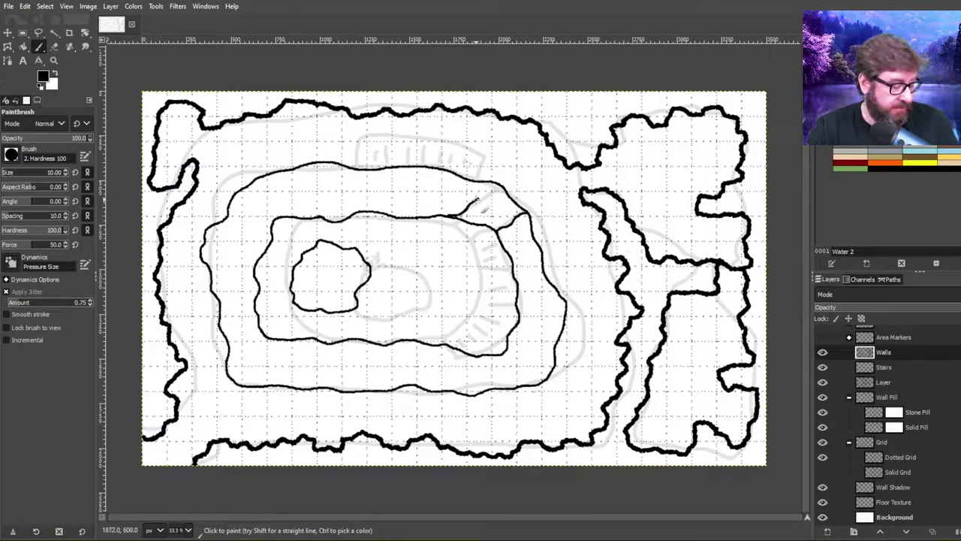
key("ctrl+z")
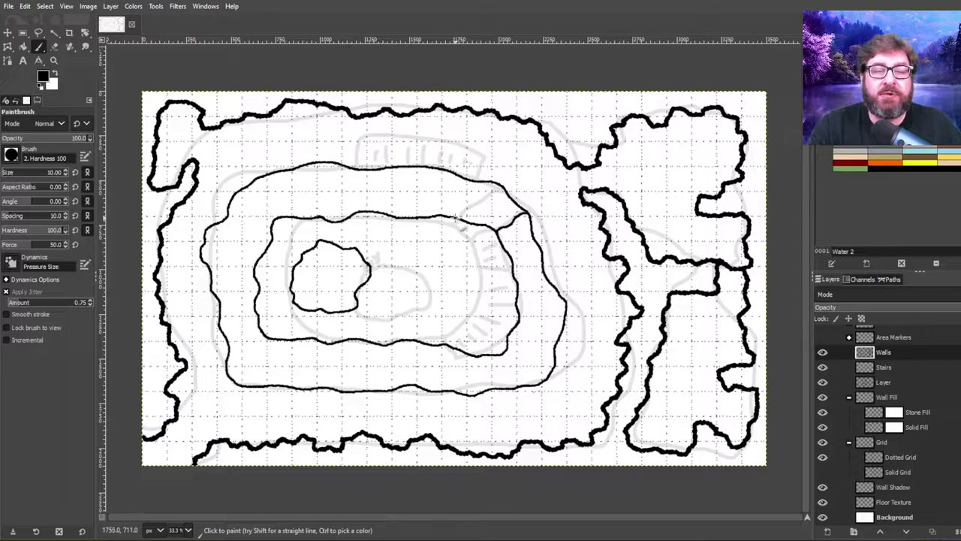
mouse_move(455, 217)
left_mouse_down()
mouse_move(466, 198)
mouse_move(484, 196)
mouse_move(485, 182)
left_mouse_up()
left_click_drag(502, 222, 512, 214)
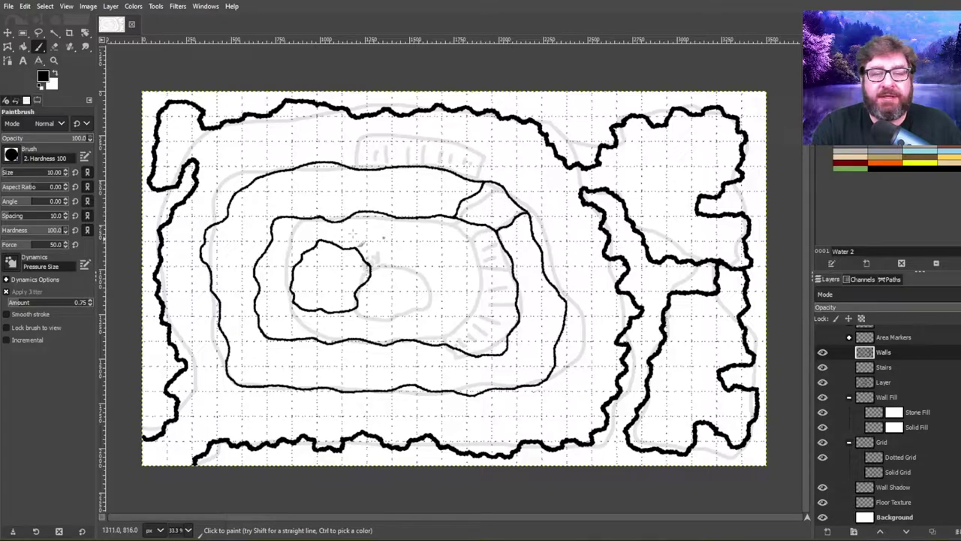
Make the Stairs layer active, undo the last eraser action, and switch to the Paintbrush
left_click(55, 47)
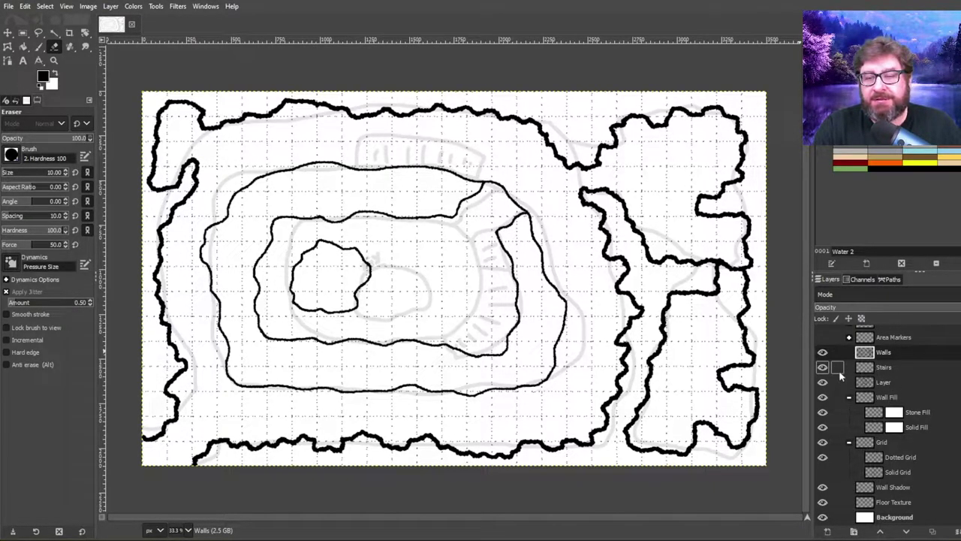
left_click(868, 370)
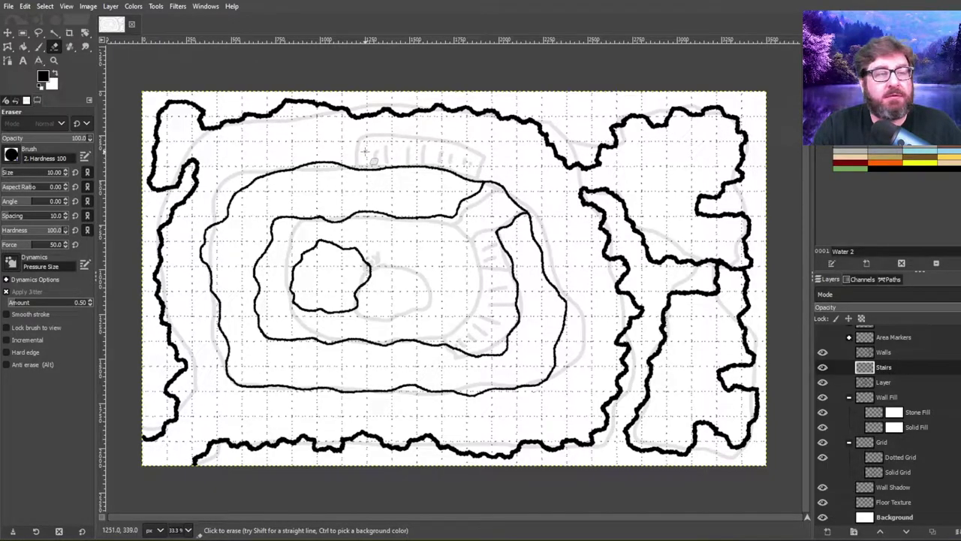
left_click(25, 6)
left_click(37, 22)
left_click(39, 46)
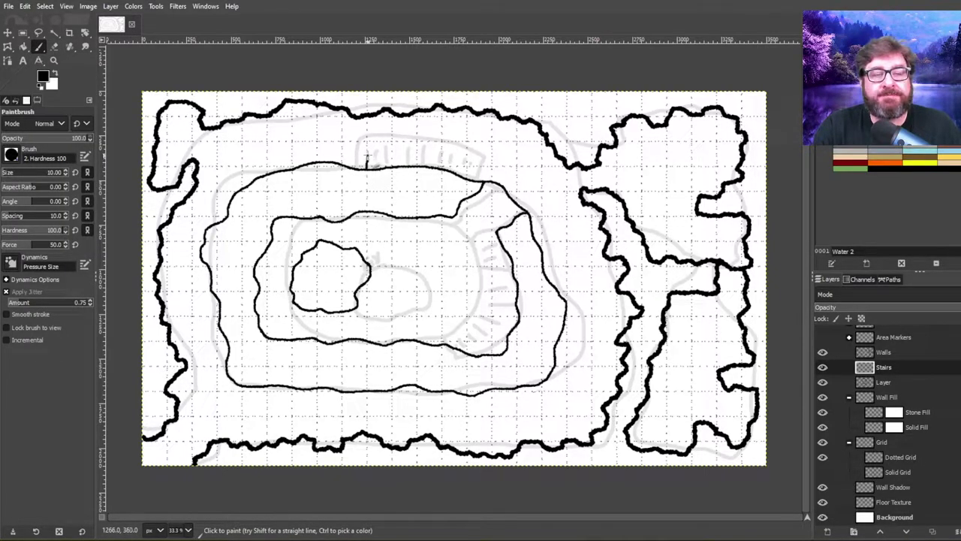
Draw a boxed stair outline above the top contour and fill it with curved step lines
mouse_move(367, 156)
left_mouse_down()
mouse_move(375, 140)
mouse_move(461, 143)
mouse_move(472, 149)
mouse_move(462, 175)
left_mouse_up()
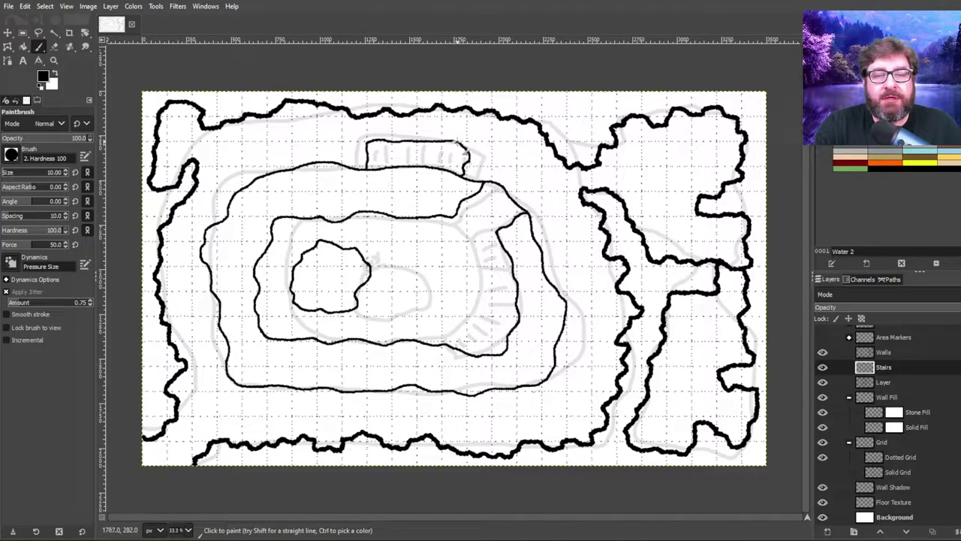
mouse_move(461, 147)
left_mouse_down()
mouse_move(448, 156)
mouse_move(442, 145)
mouse_move(440, 168)
mouse_move(434, 148)
mouse_move(434, 164)
mouse_move(422, 145)
mouse_move(419, 171)
mouse_move(408, 148)
mouse_move(414, 166)
left_mouse_up()
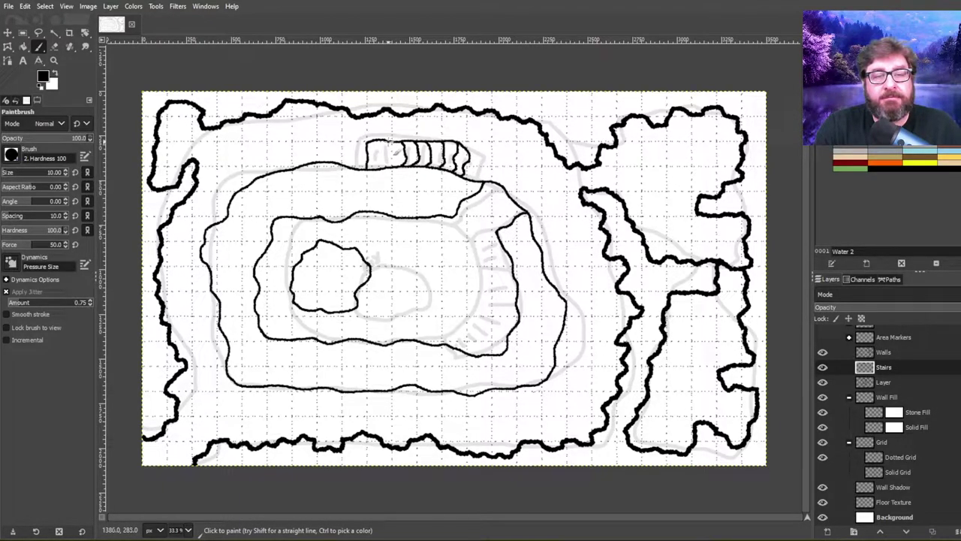
left_click_drag(391, 147, 399, 174)
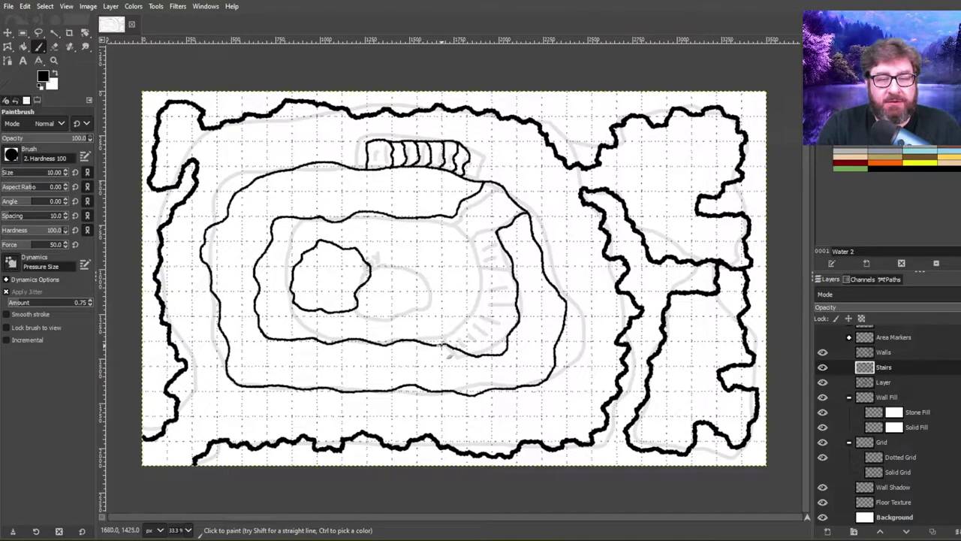
Paint a lower staircase of step lines between the bottom contours around the lower-right bend
left_click_drag(439, 338, 442, 391)
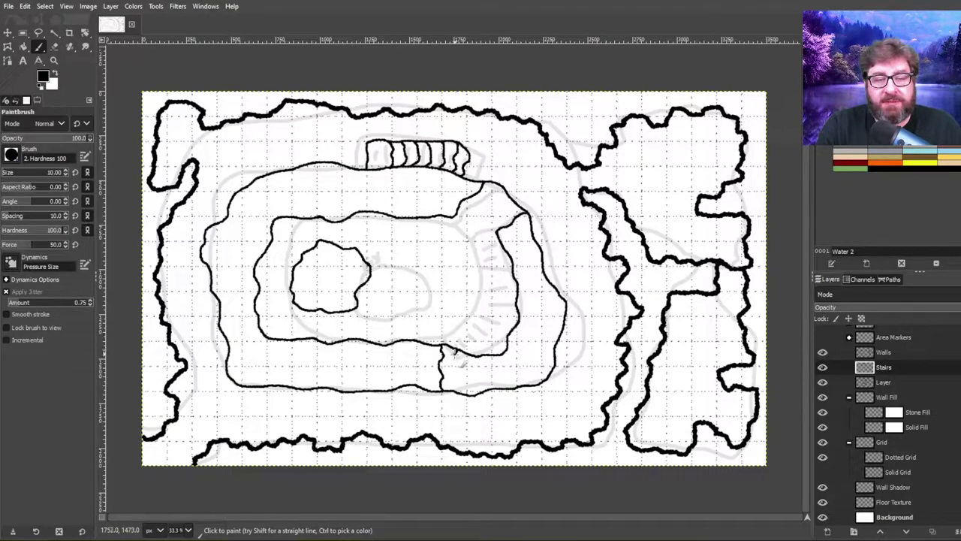
mouse_move(455, 350)
left_mouse_down()
mouse_move(456, 381)
mouse_move(468, 396)
left_mouse_up()
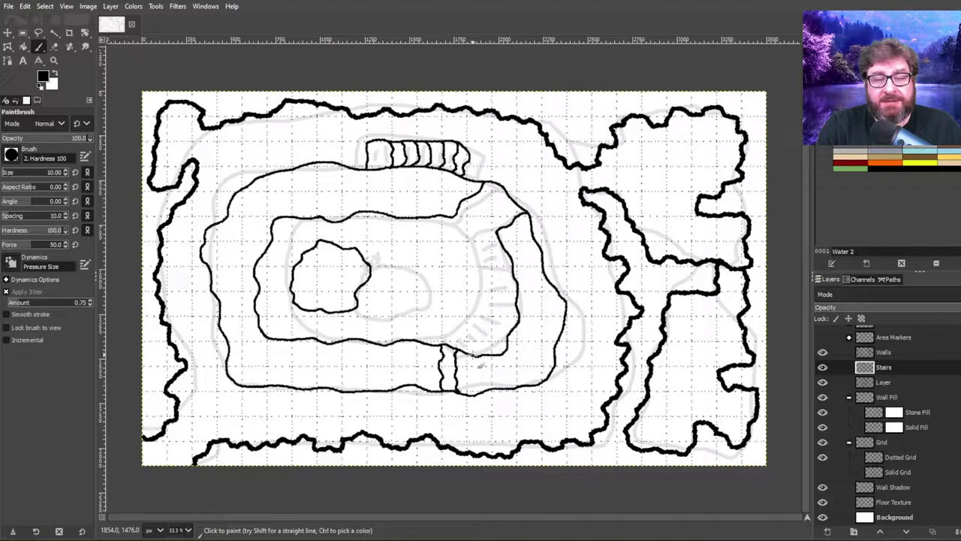
left_click_drag(469, 354, 472, 393)
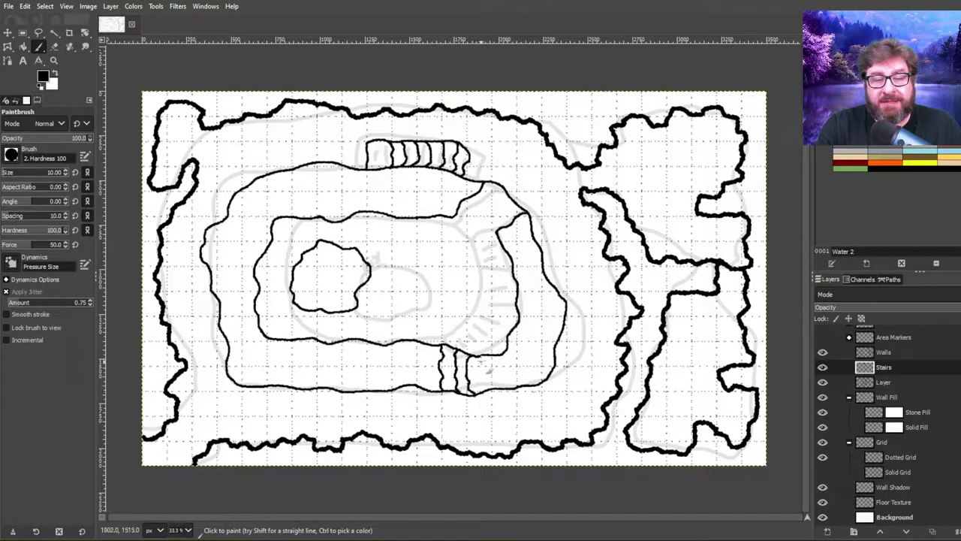
left_click_drag(490, 353, 496, 395)
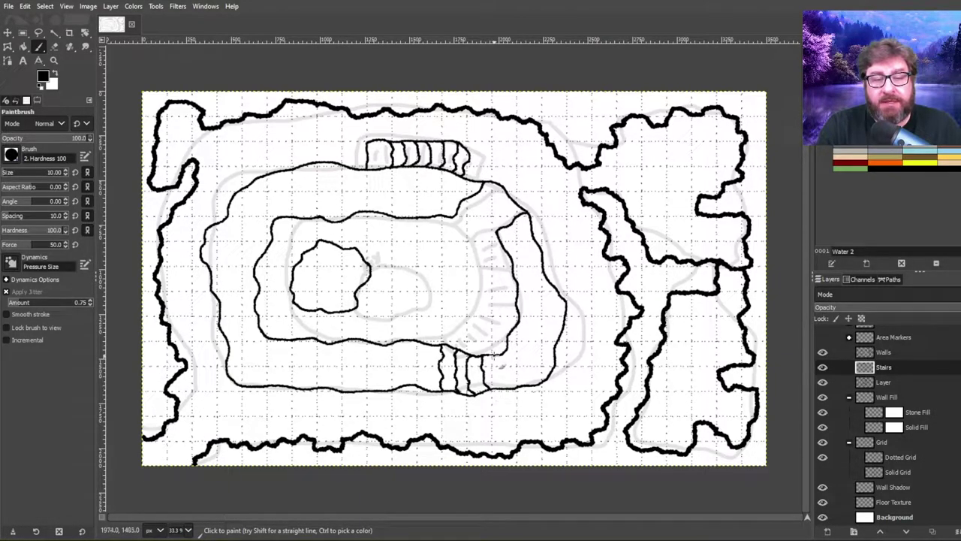
left_click_drag(492, 353, 512, 391)
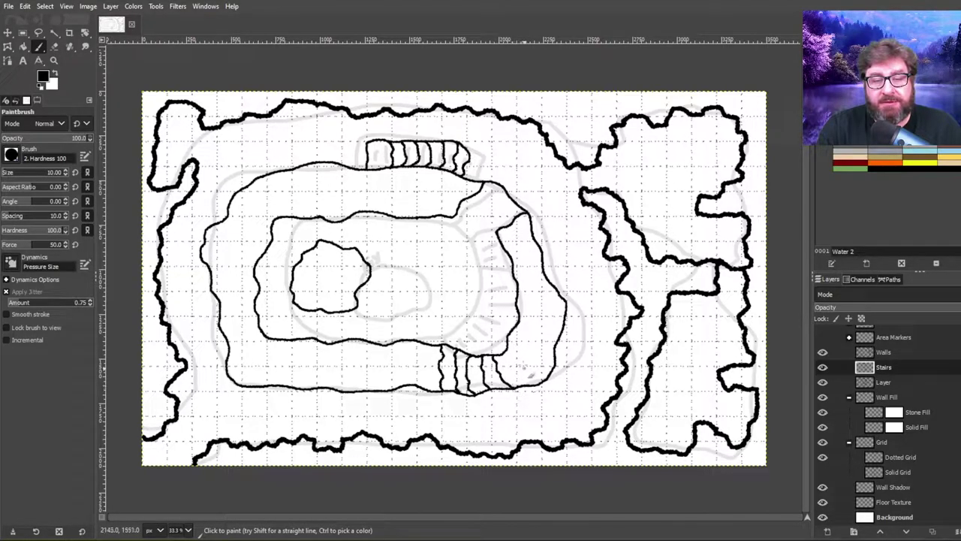
left_click_drag(509, 356, 542, 392)
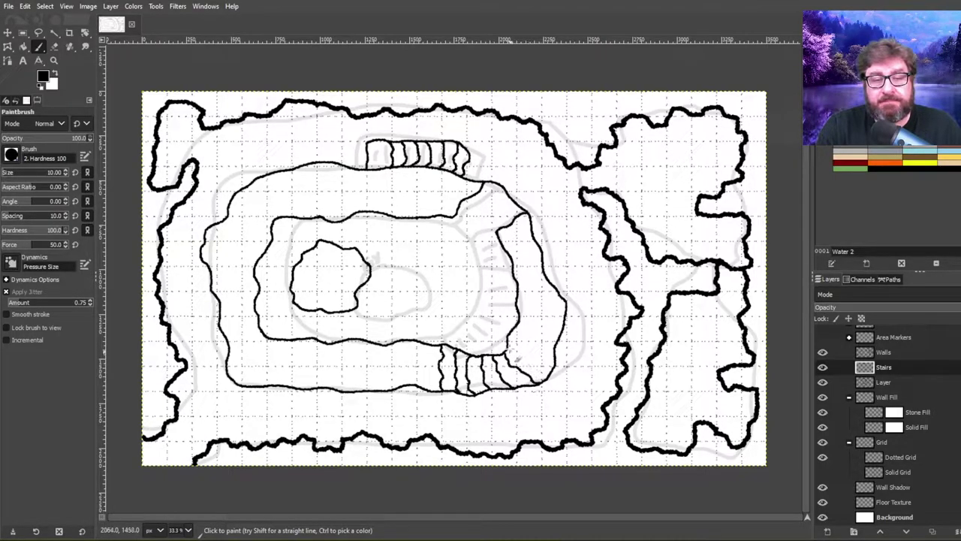
left_click_drag(510, 351, 552, 361)
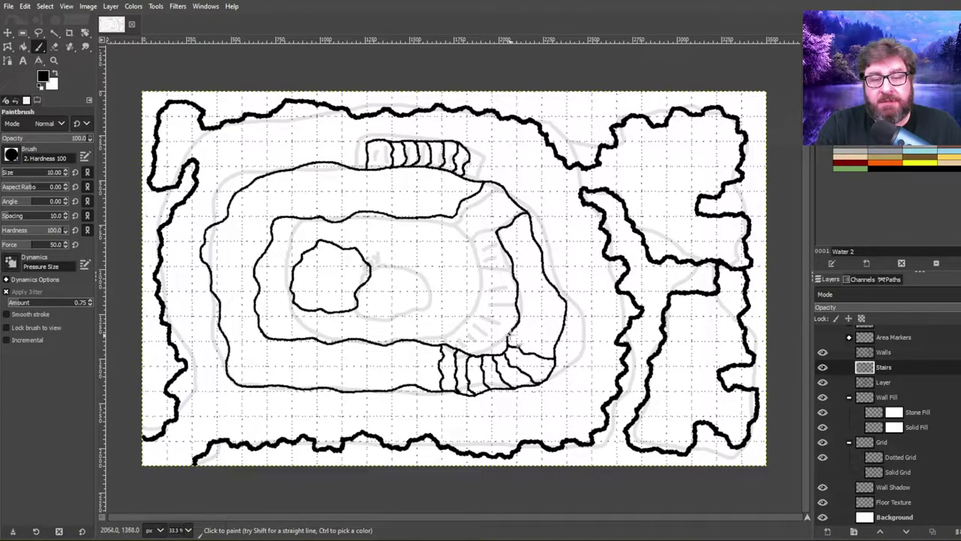
Continue the stair steps up the right-hand curve to the topmost step
mouse_move(512, 331)
left_mouse_down()
mouse_move(535, 349)
mouse_move(566, 346)
left_mouse_up()
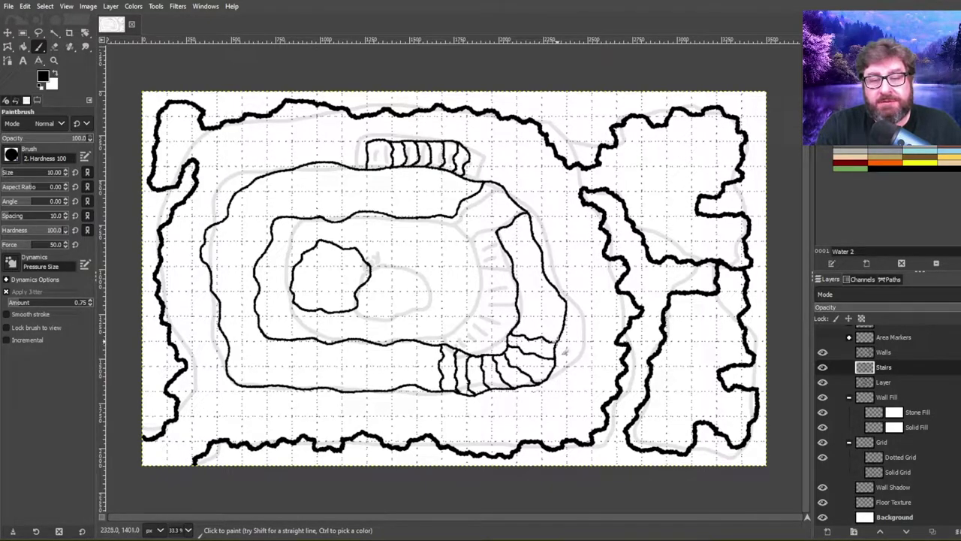
left_click_drag(518, 321, 565, 322)
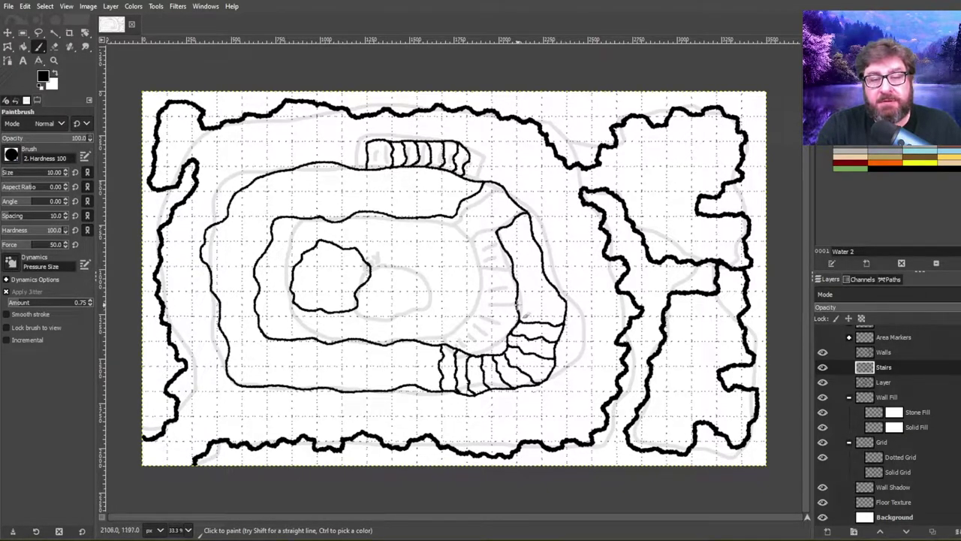
left_click_drag(516, 310, 562, 311)
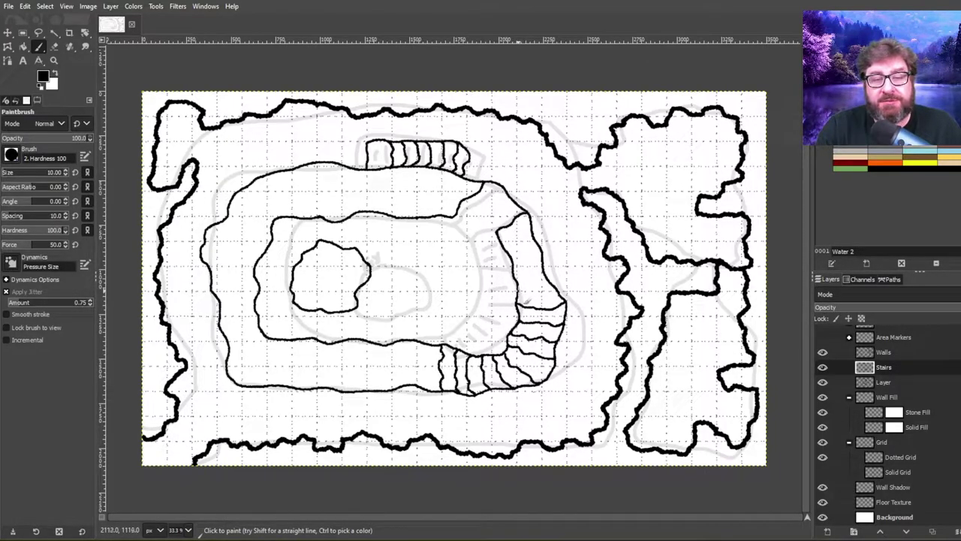
left_click_drag(525, 300, 560, 293)
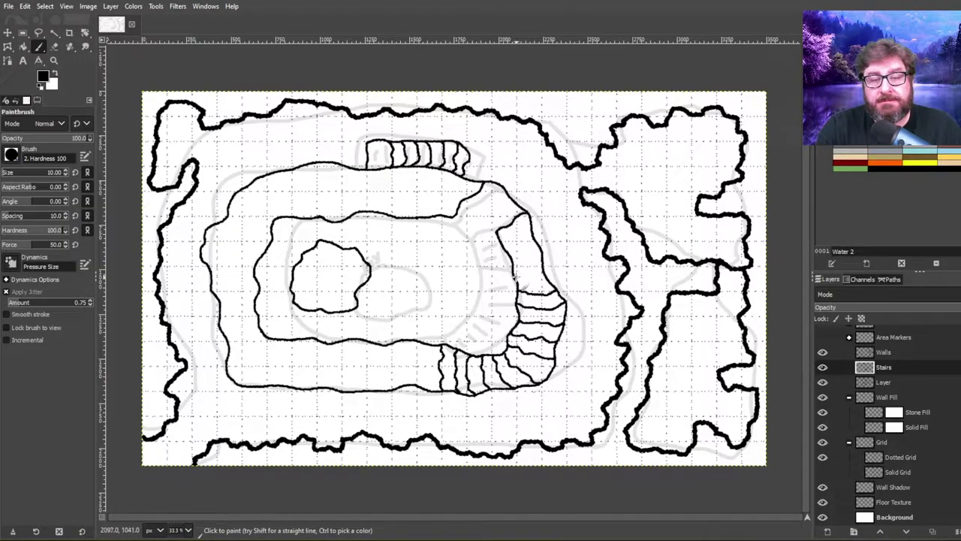
left_click_drag(514, 284, 552, 284)
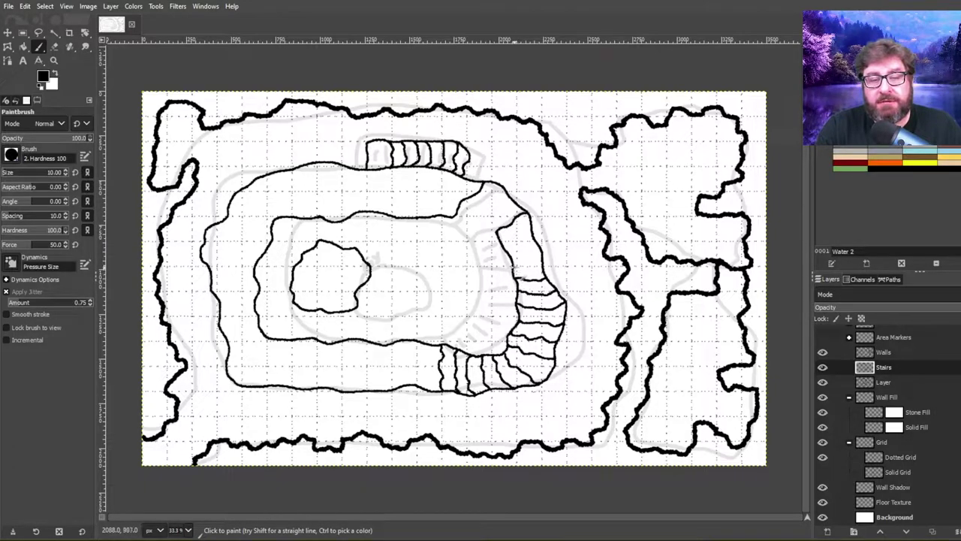
left_click_drag(510, 267, 548, 269)
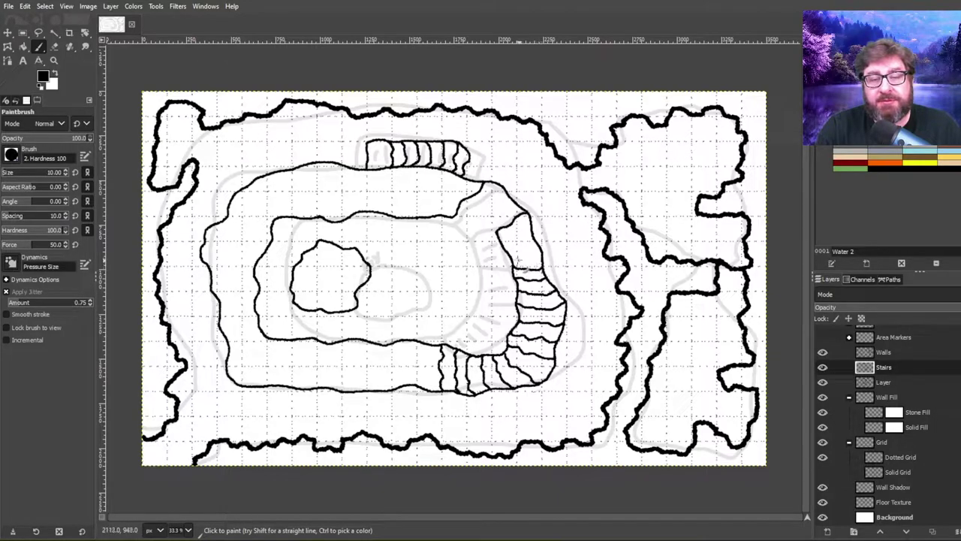
mouse_move(514, 257)
left_mouse_down()
mouse_move(540, 256)
mouse_move(510, 248)
mouse_move(533, 249)
left_mouse_up()
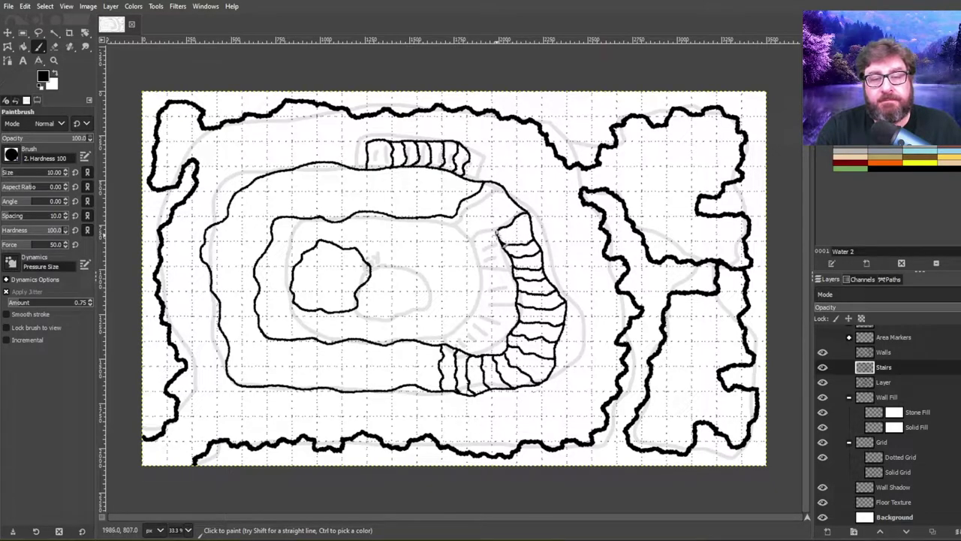
left_click_drag(497, 240, 534, 235)
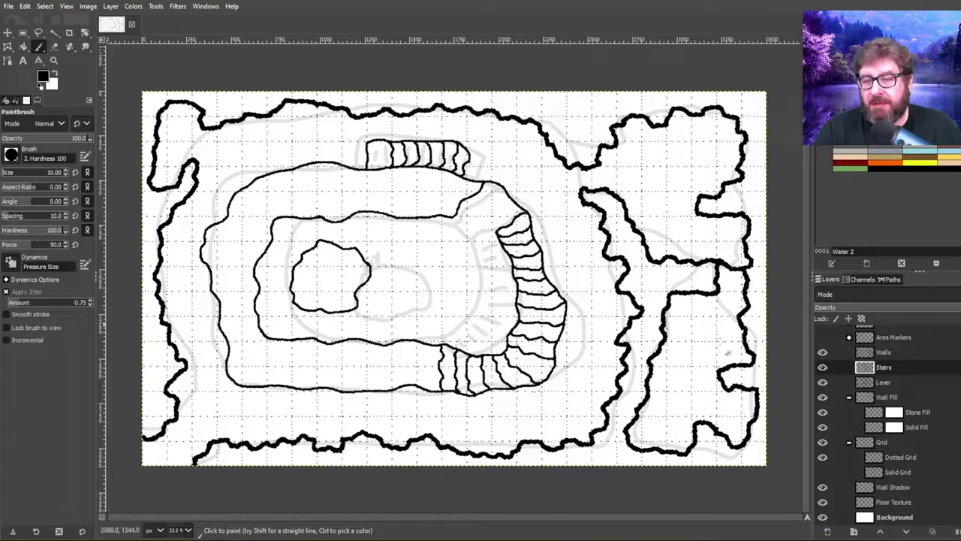
Hide the grey sketch layer and save the map as Luna Portal.xcf
left_click(823, 382)
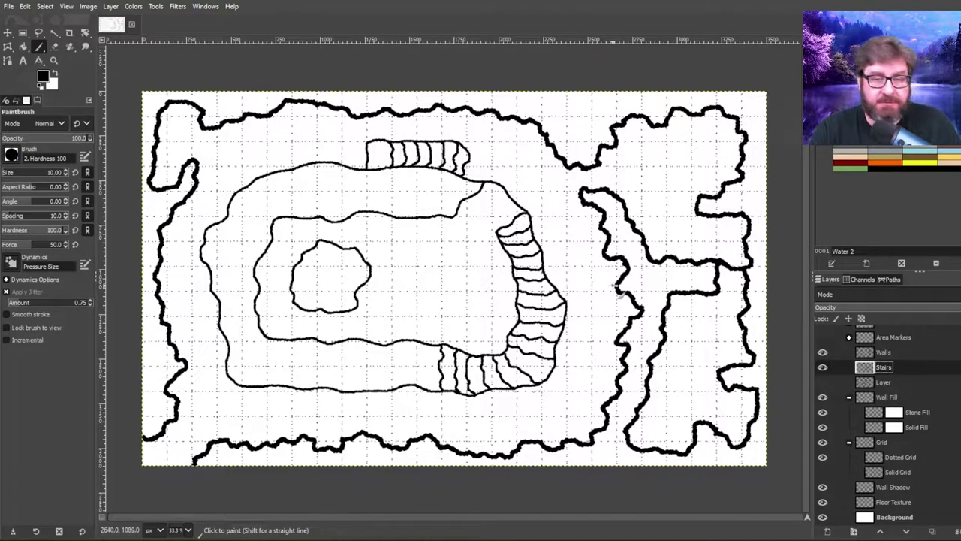
key("ctrl+s")
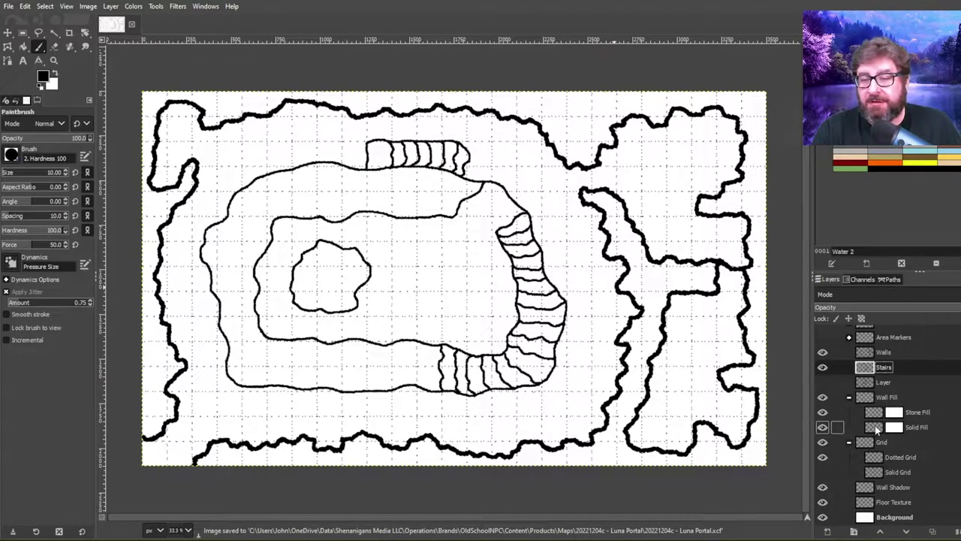
left_click(876, 428)
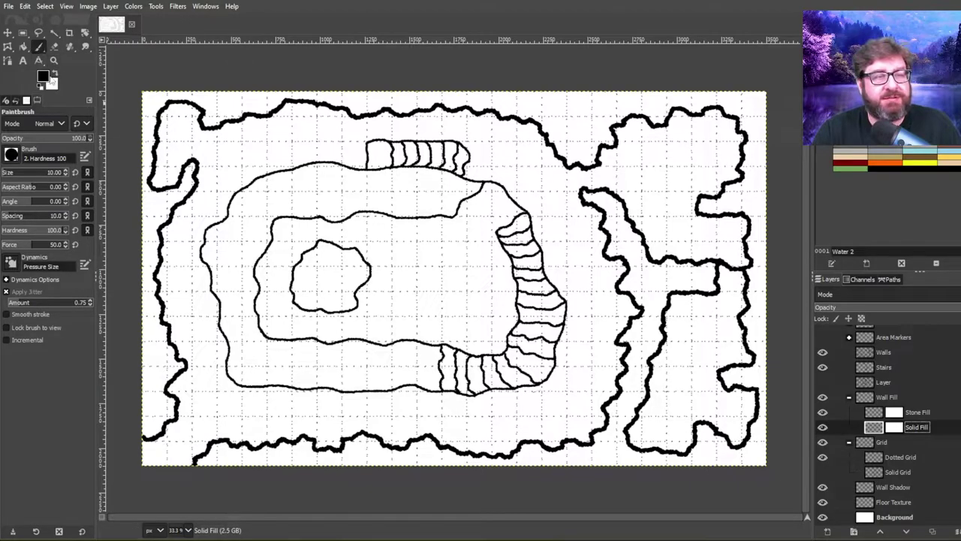
Fill the Solid Fill layer with white using the Bucket Fill tool
left_click(54, 72)
left_click(23, 46)
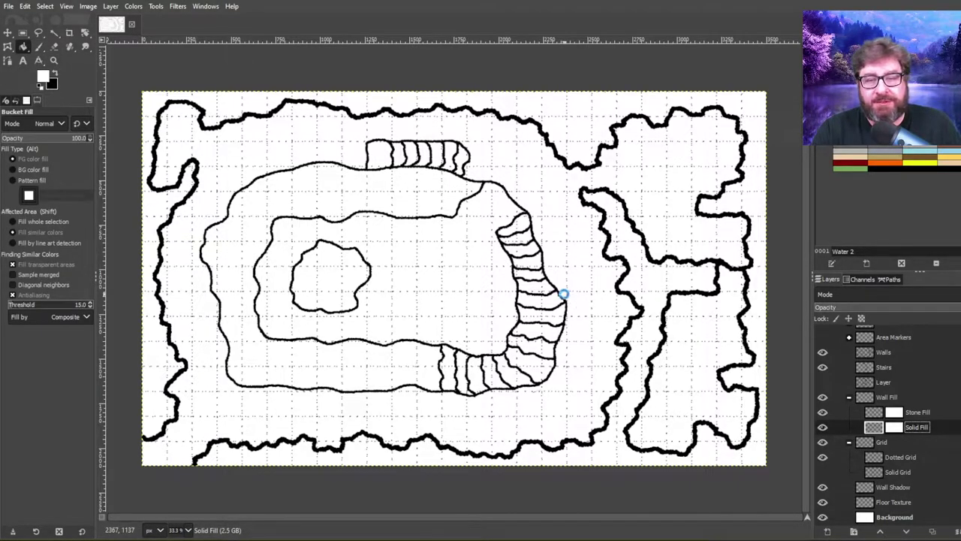
left_click(563, 294)
Render grey Cell Noise across the Stone Fill layer
left_click(873, 412)
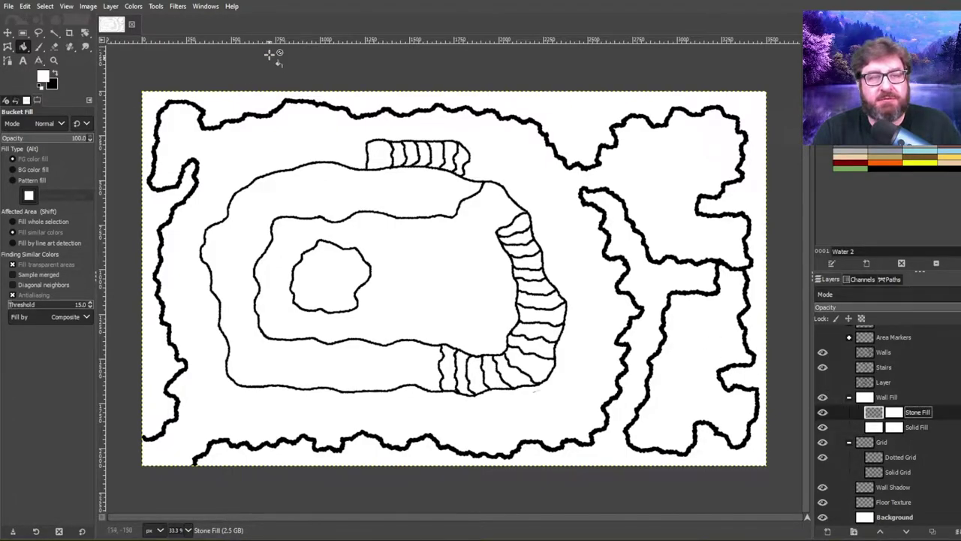
left_click(178, 6)
mouse_move(237, 233)
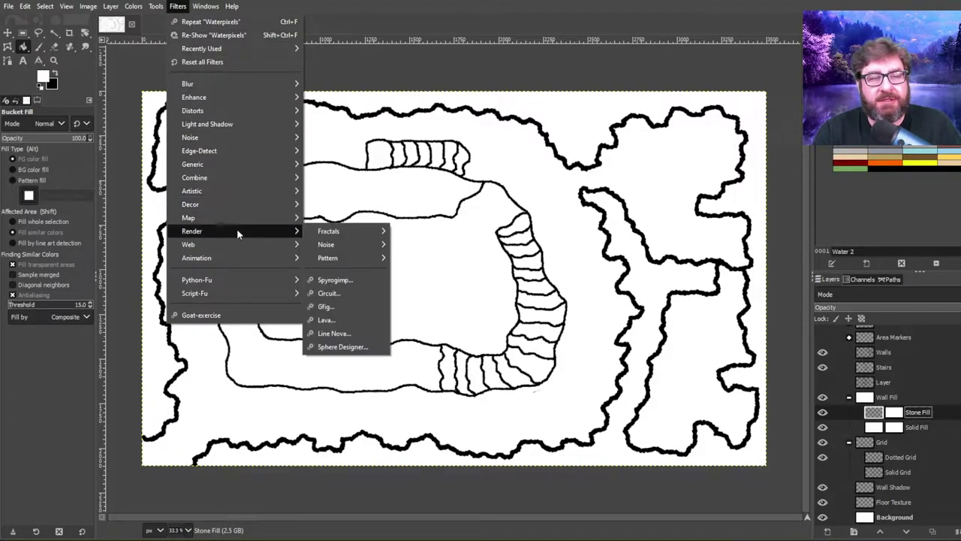
mouse_move(326, 244)
left_click(416, 246)
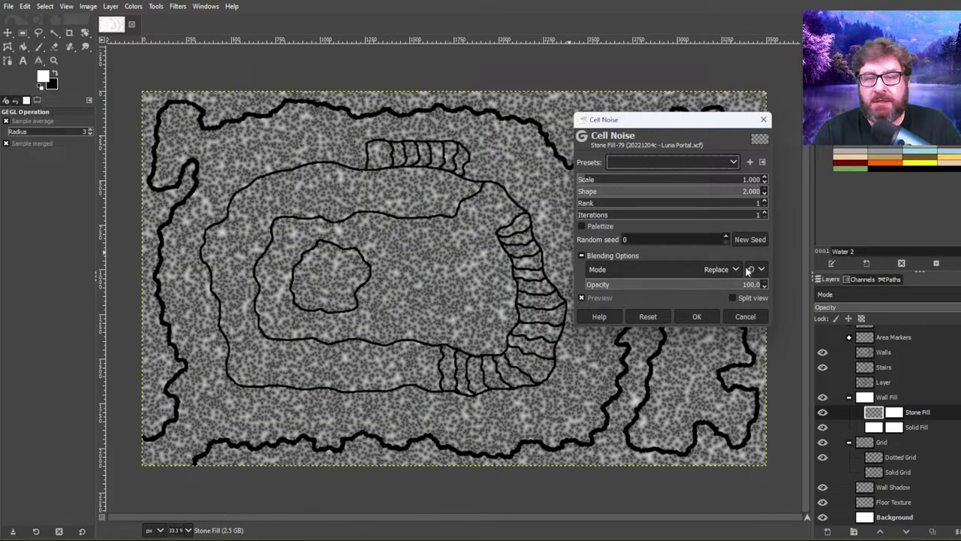
left_click(699, 316)
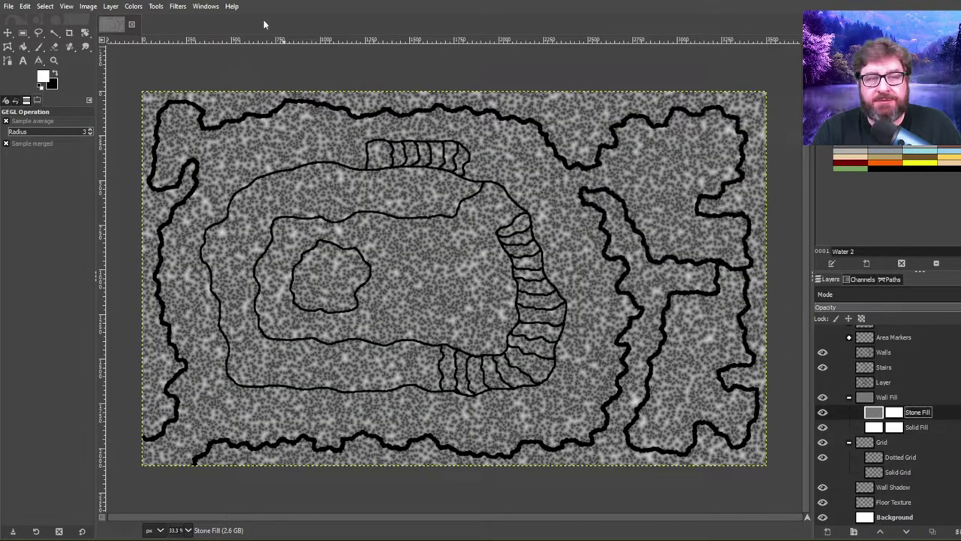
Apply Waterpixels (superpixel size 51, smoothness 0.473) to Stone Fill, then save the map
left_click(177, 6)
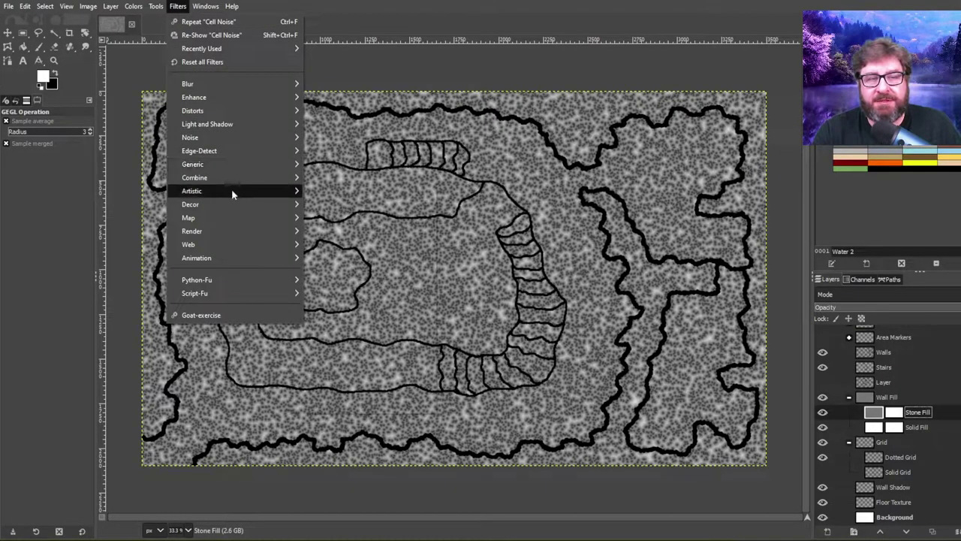
mouse_move(231, 191)
left_click(365, 301)
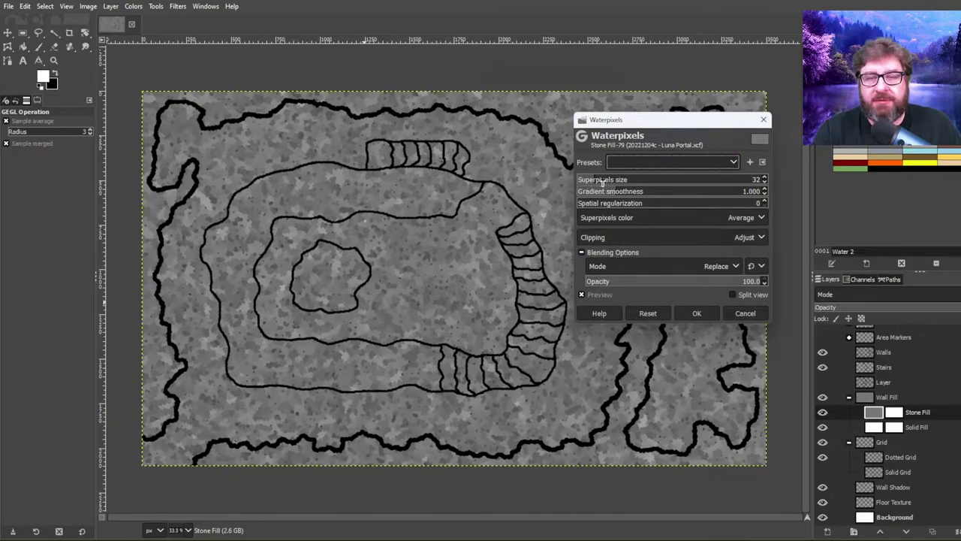
scroll(602, 182, "up", 10)
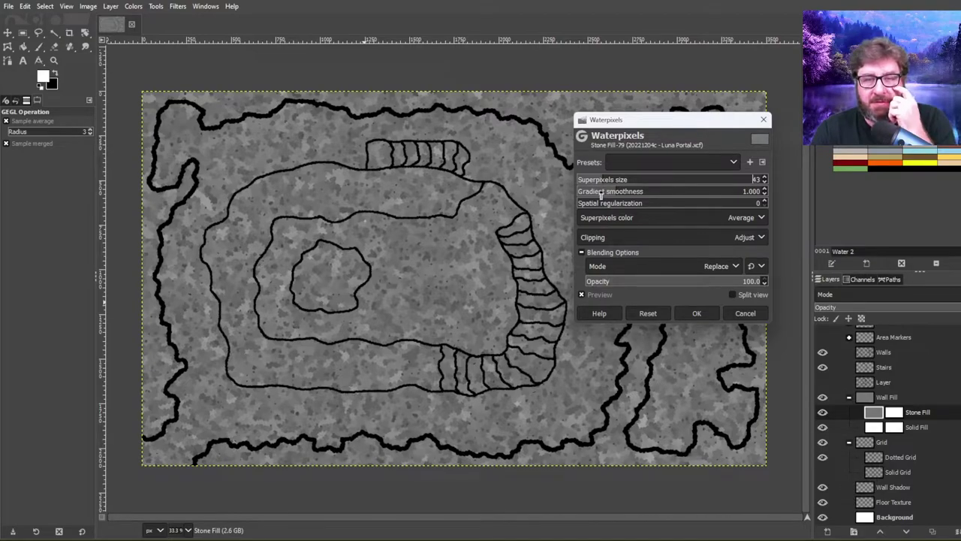
scroll(601, 192, "down", 5)
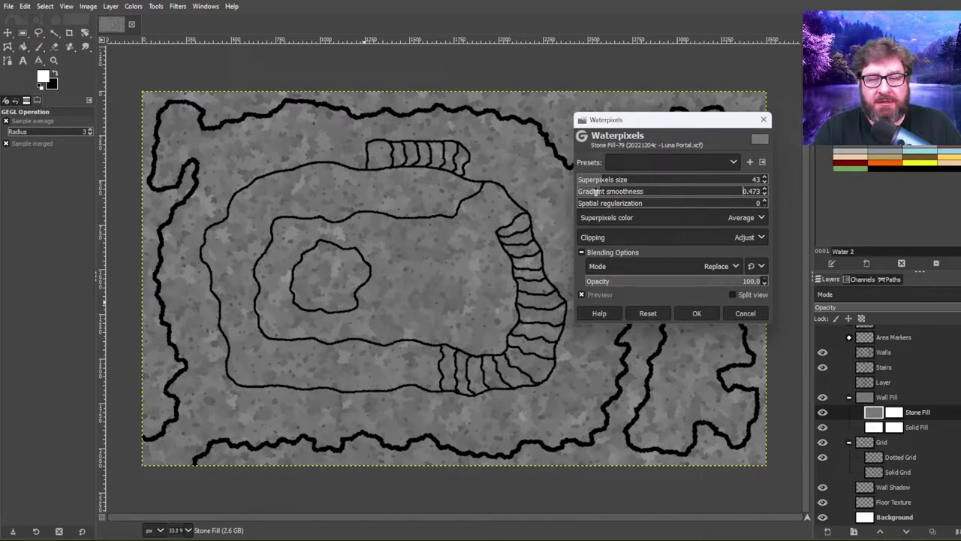
scroll(608, 181, "up", 5)
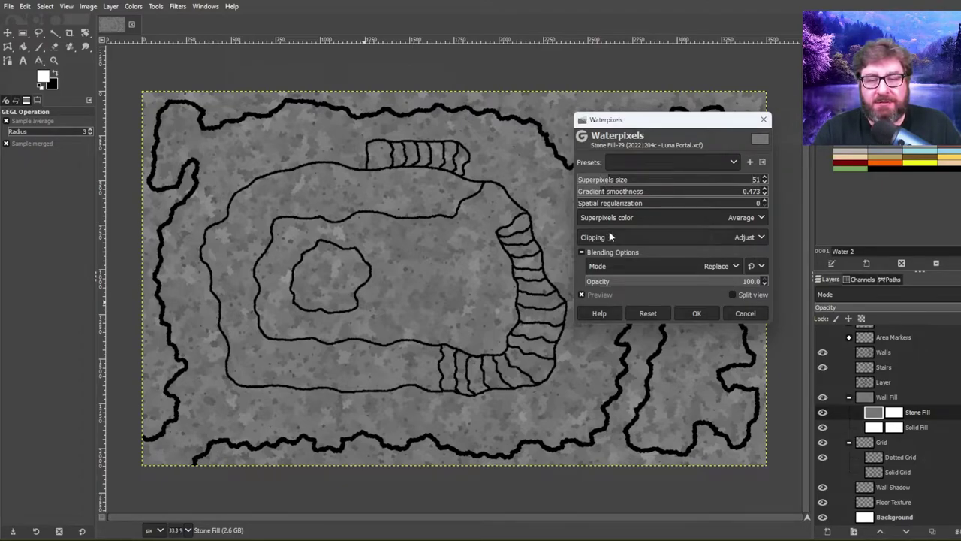
left_click(695, 313)
key("ctrl+s")
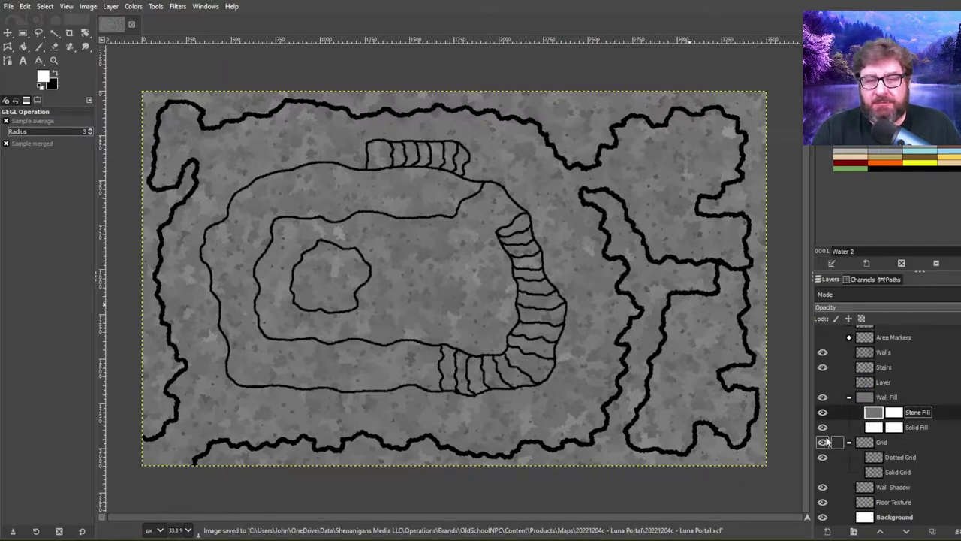
Fuzzy-select the outer, inner blob, second contour and right-hand wall outlines on Walls
left_click(894, 426)
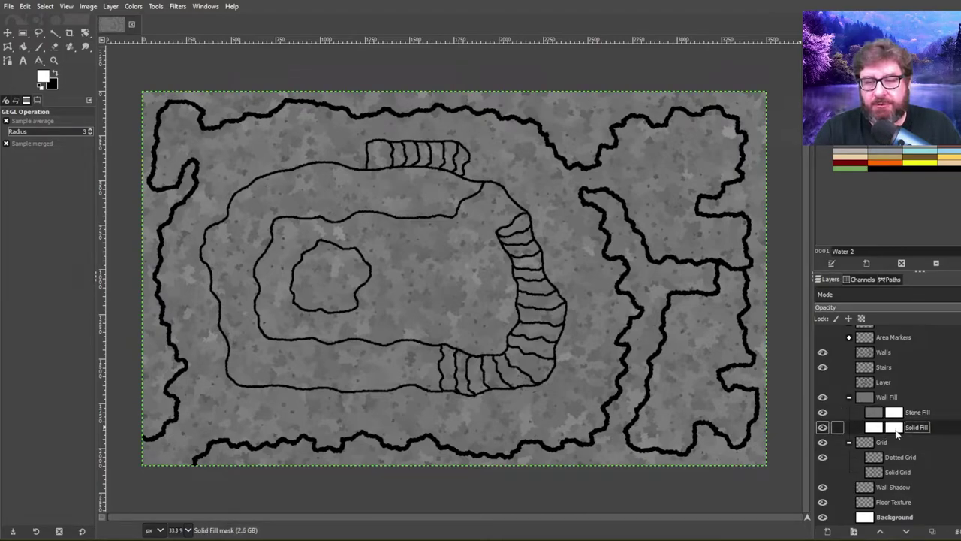
left_click(893, 411)
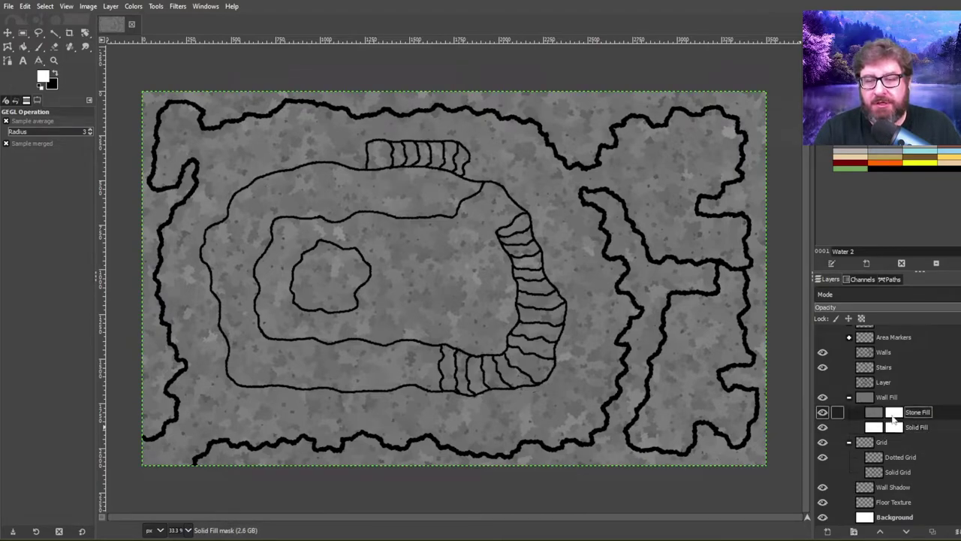
left_click(867, 352)
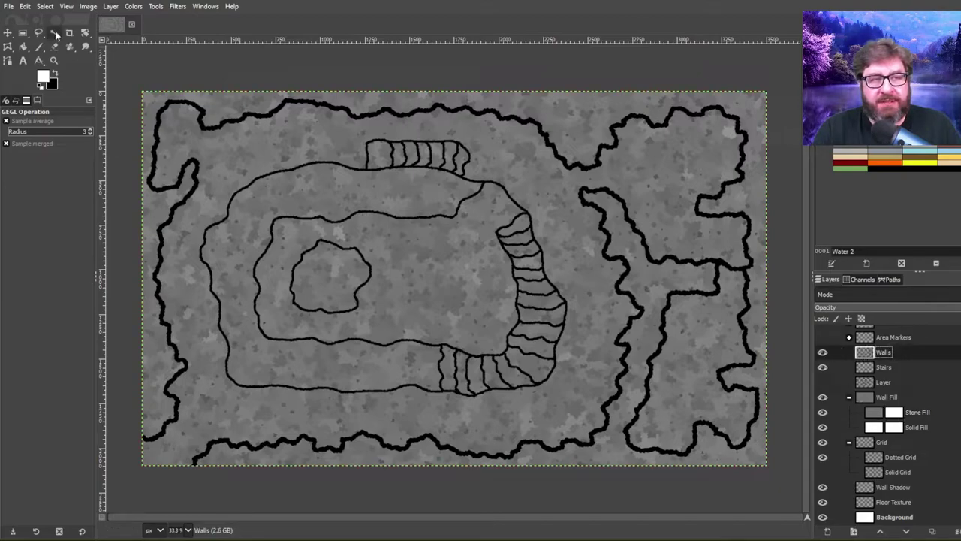
left_click(55, 34)
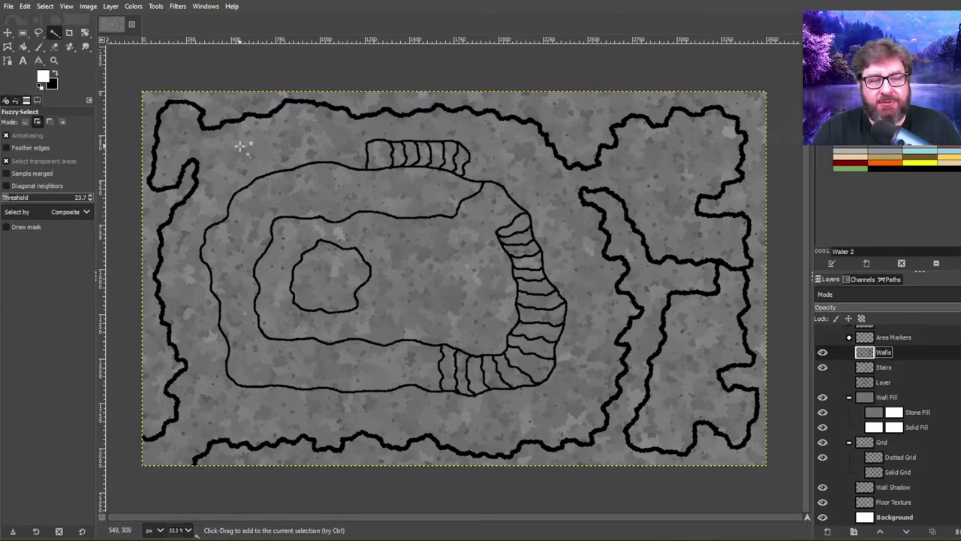
left_click(362, 365)
left_click(256, 295, "shift")
left_click(292, 284, "shift")
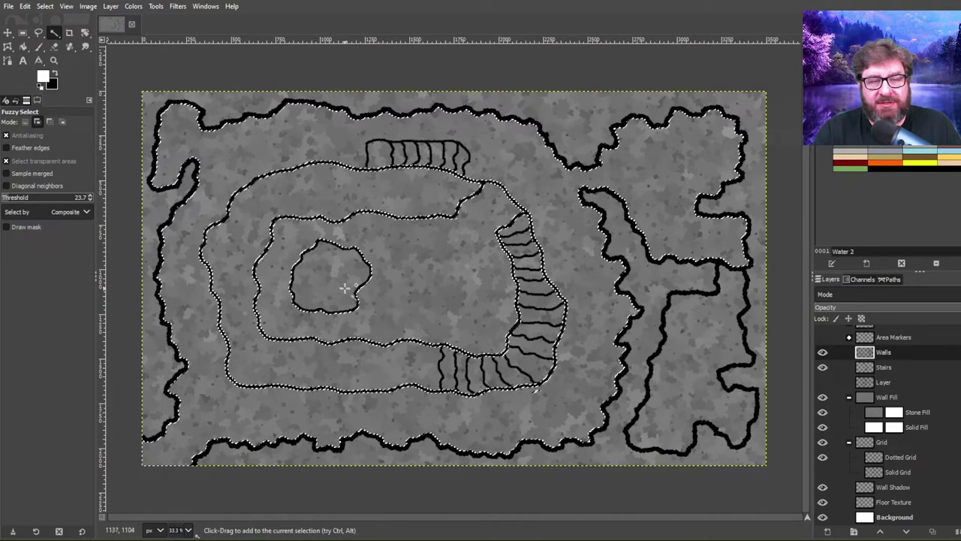
left_click(690, 367, "shift")
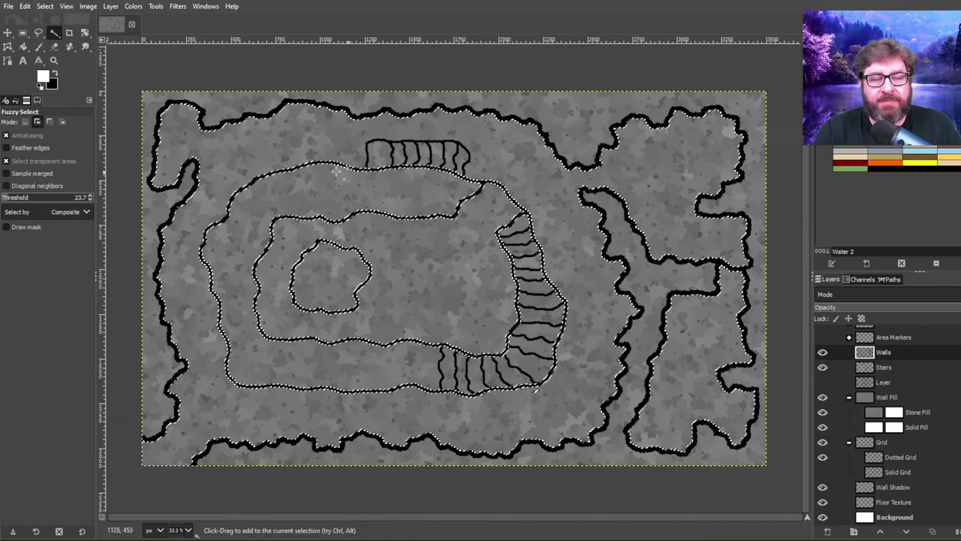
Grow the floor selection slightly and set up a black bucket fill on the Stone Fill mask
left_click(46, 7)
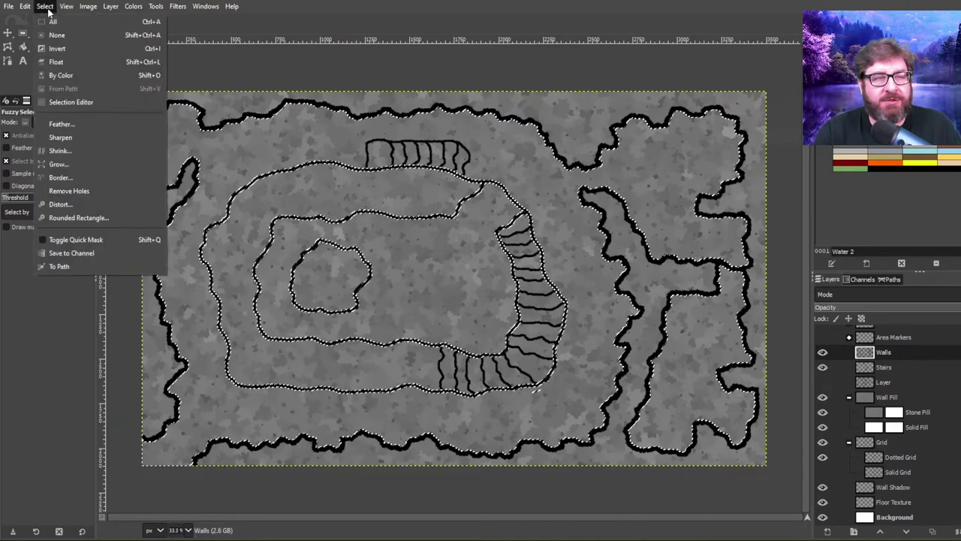
left_click(63, 165)
left_click(83, 205)
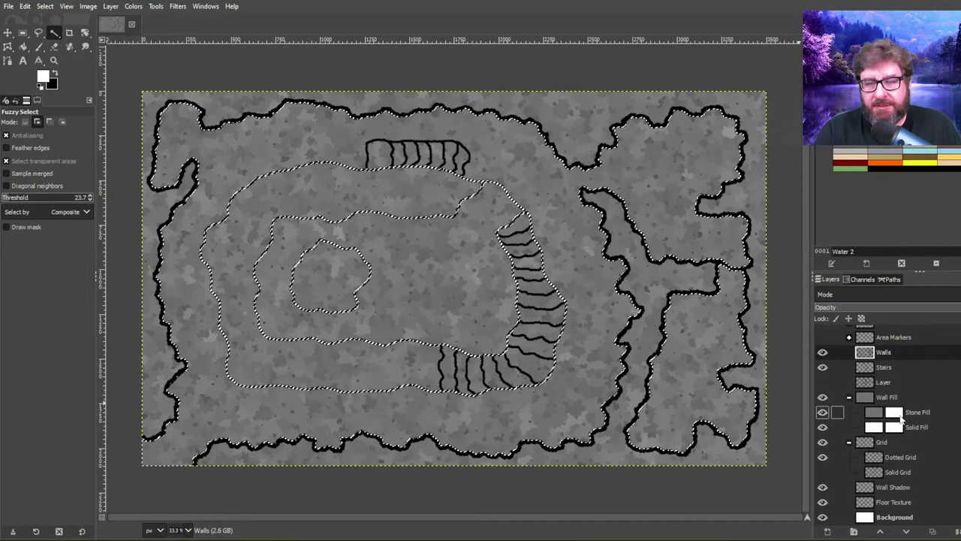
left_click(894, 417)
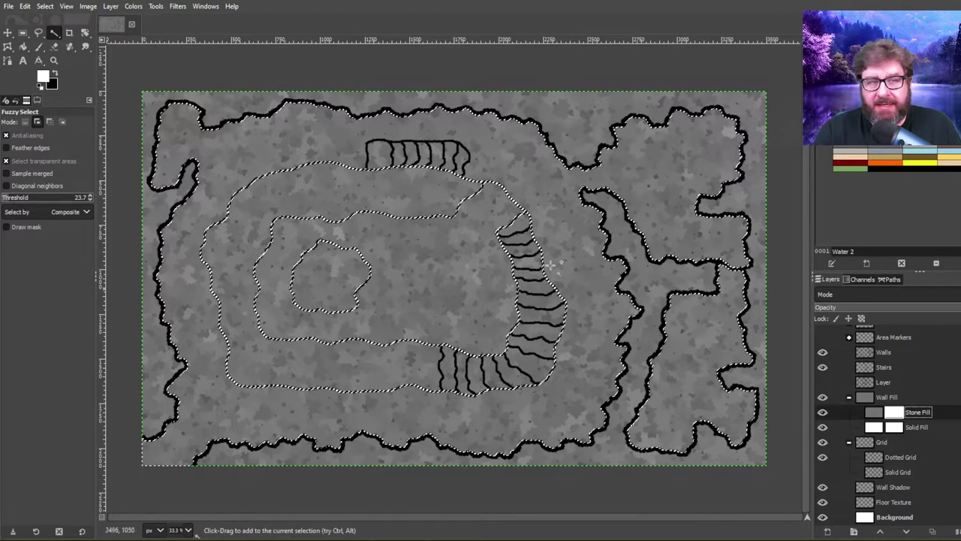
left_click(56, 74)
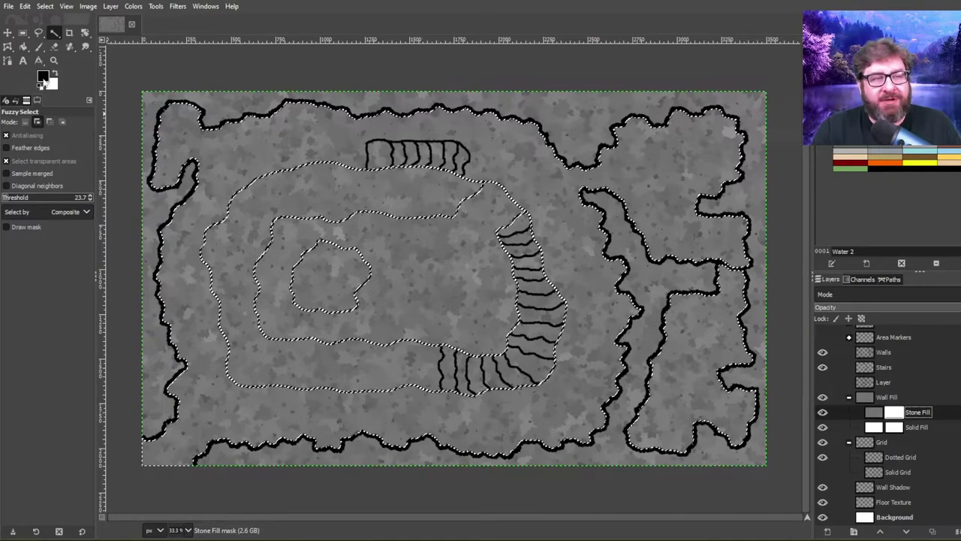
left_click(23, 46)
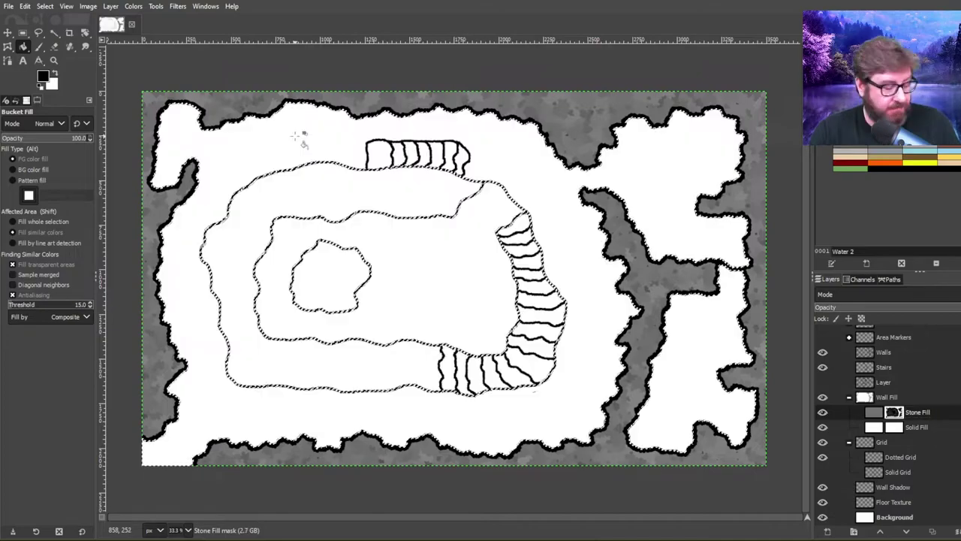
Black out the Solid Fill mask inside the floor selection and save the map
key("ctrl+s")
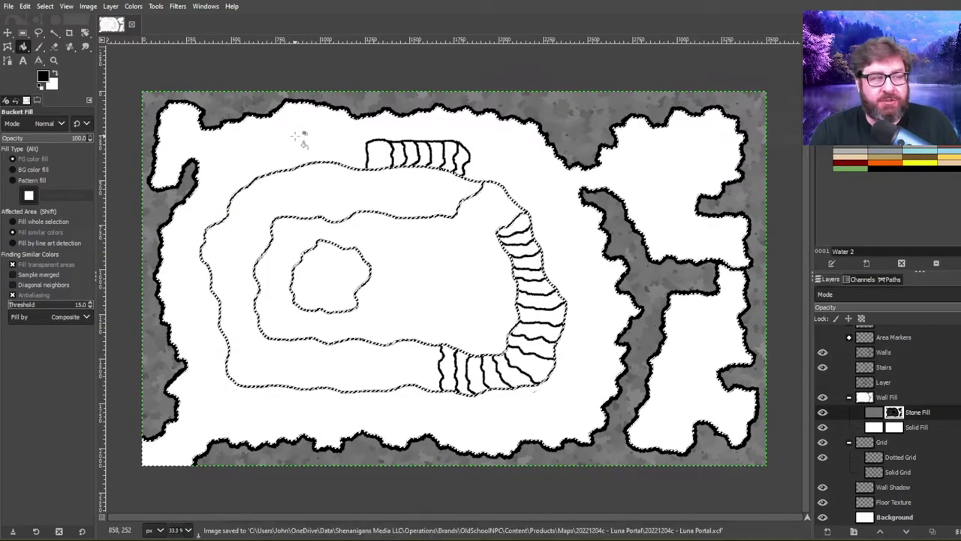
left_click(895, 428)
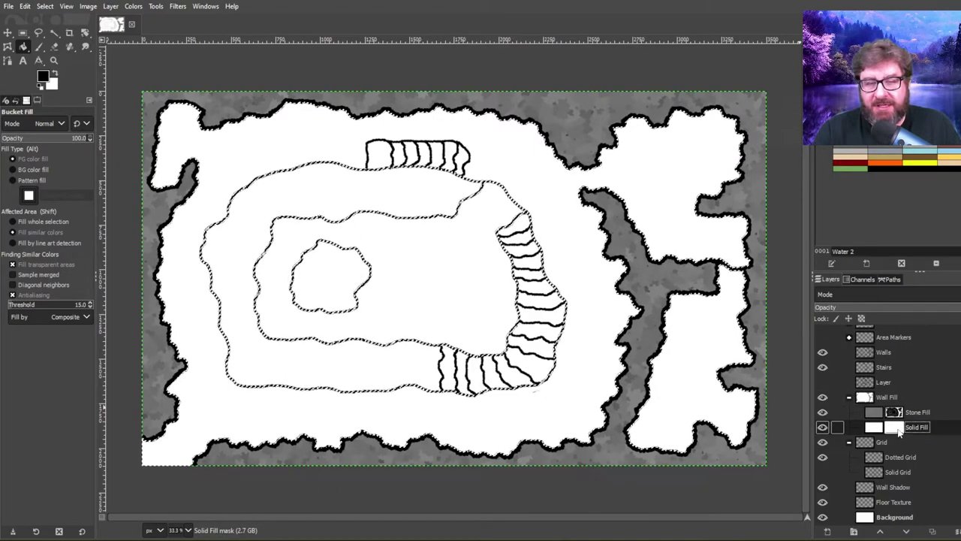
left_click(290, 142)
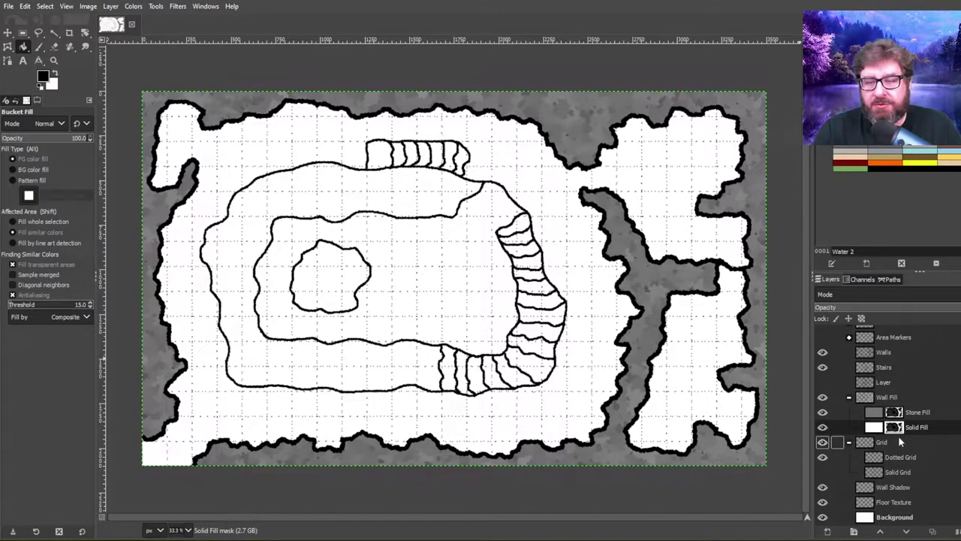
key("ctrl+s")
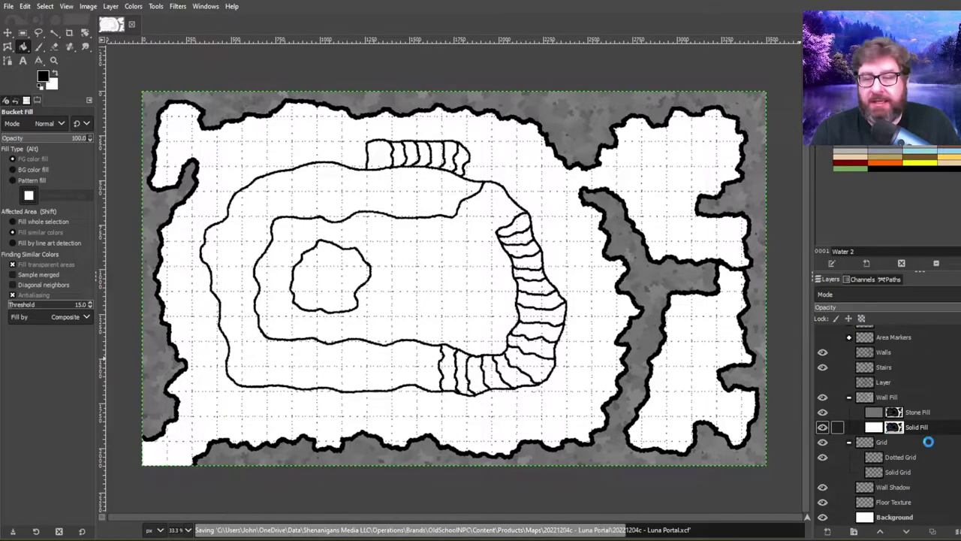
left_click(871, 503)
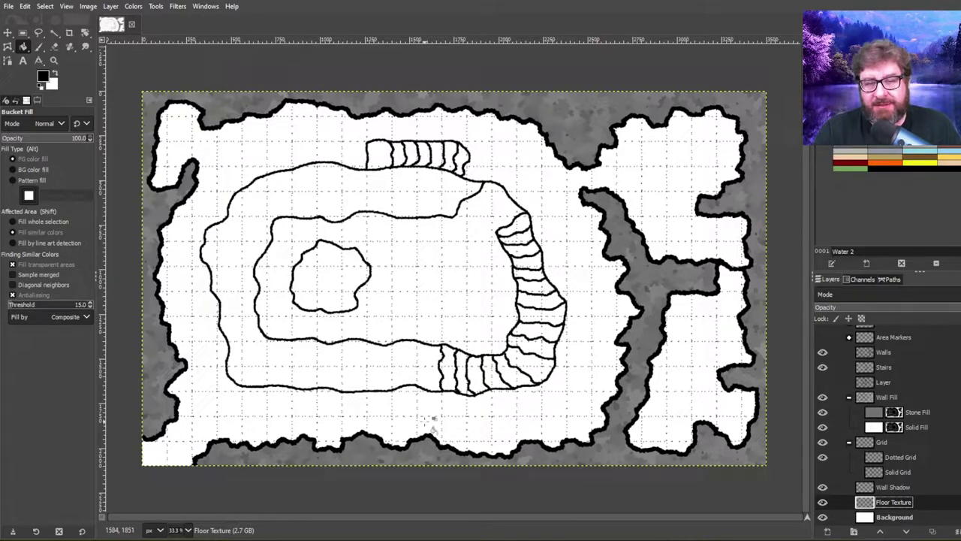
Render Plasma on Floor Texture with turbulence about 6.8, trying a few new seeds
key("ctrl+s")
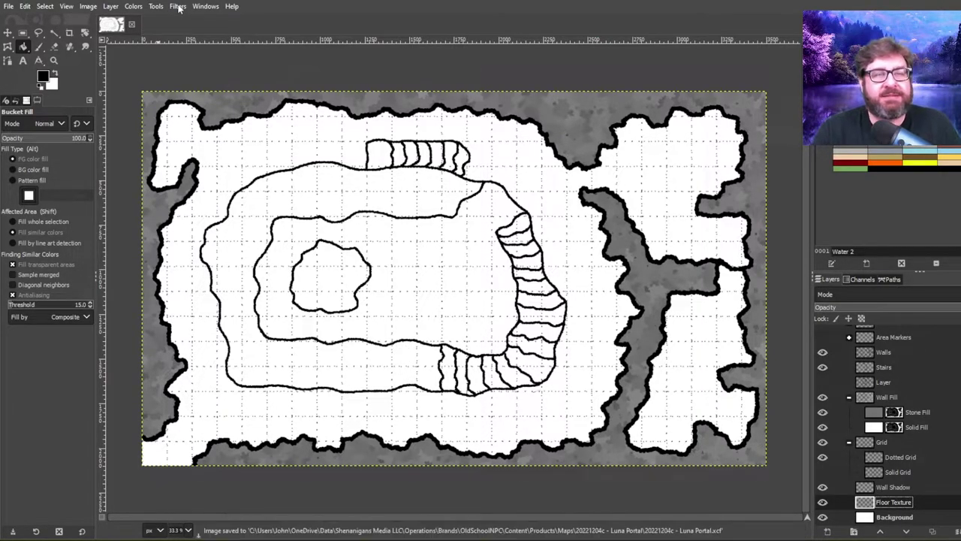
left_click(178, 7)
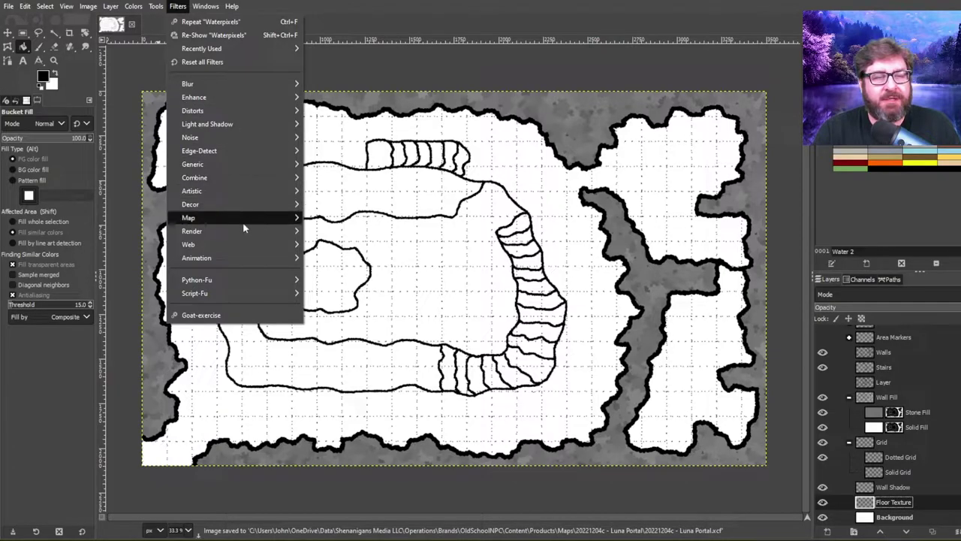
mouse_move(279, 232)
mouse_move(342, 246)
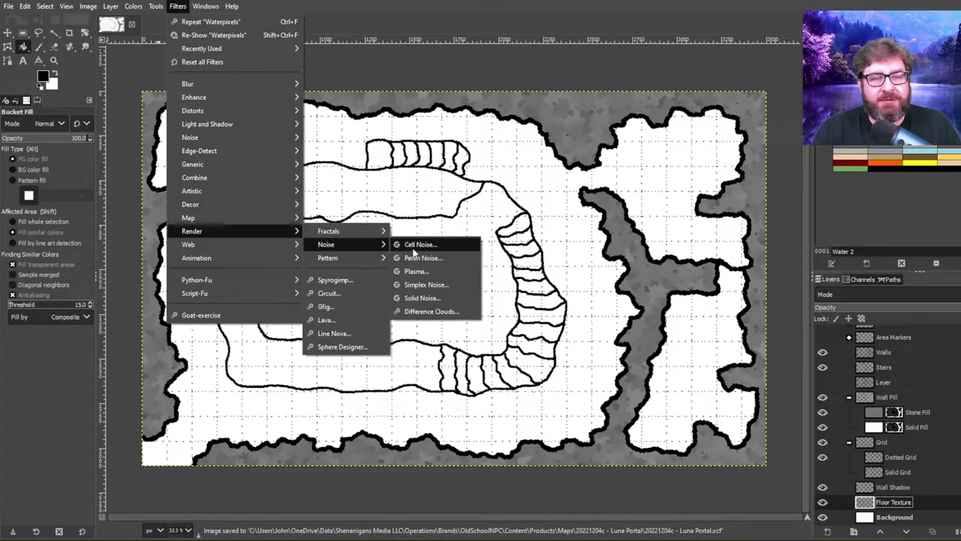
left_click(415, 271)
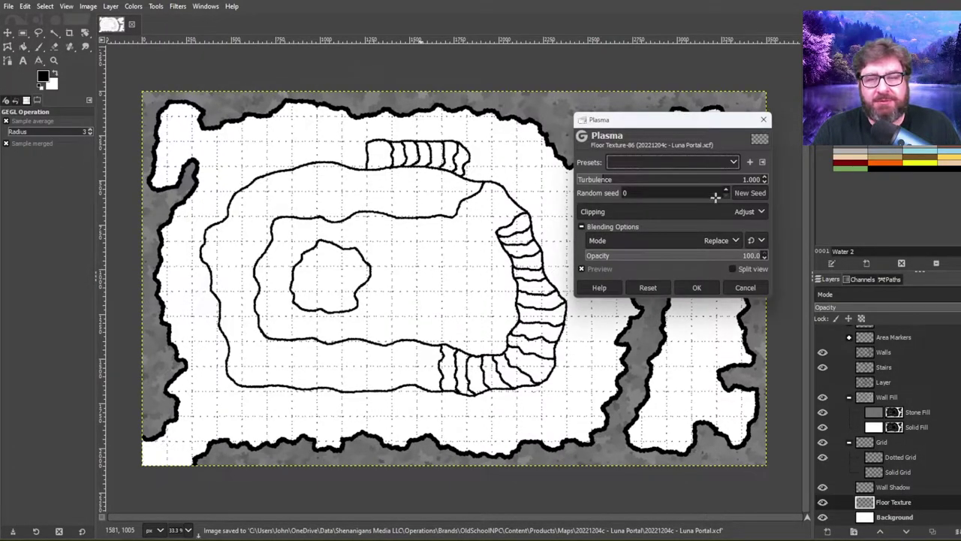
left_click(753, 183)
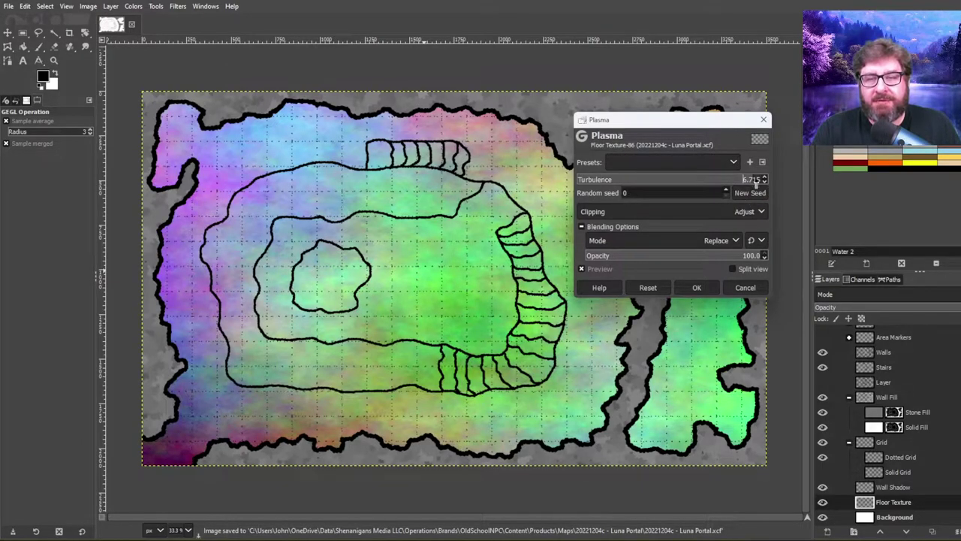
left_click(756, 182)
left_click(754, 192)
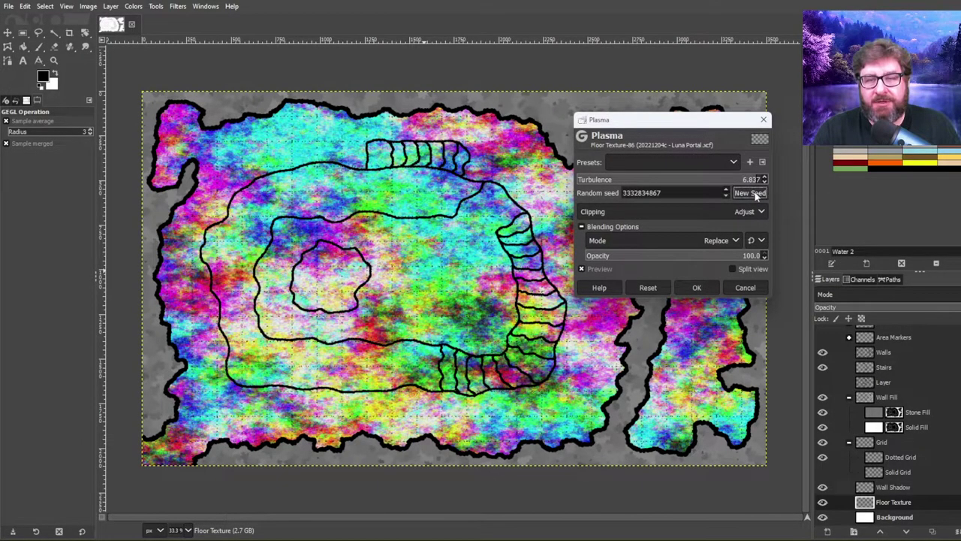
left_click(752, 193)
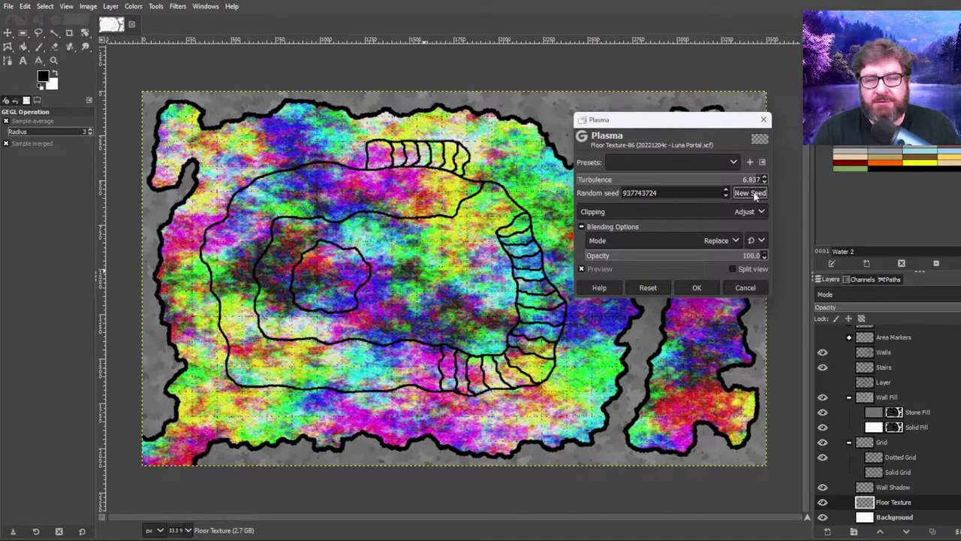
left_click(751, 193)
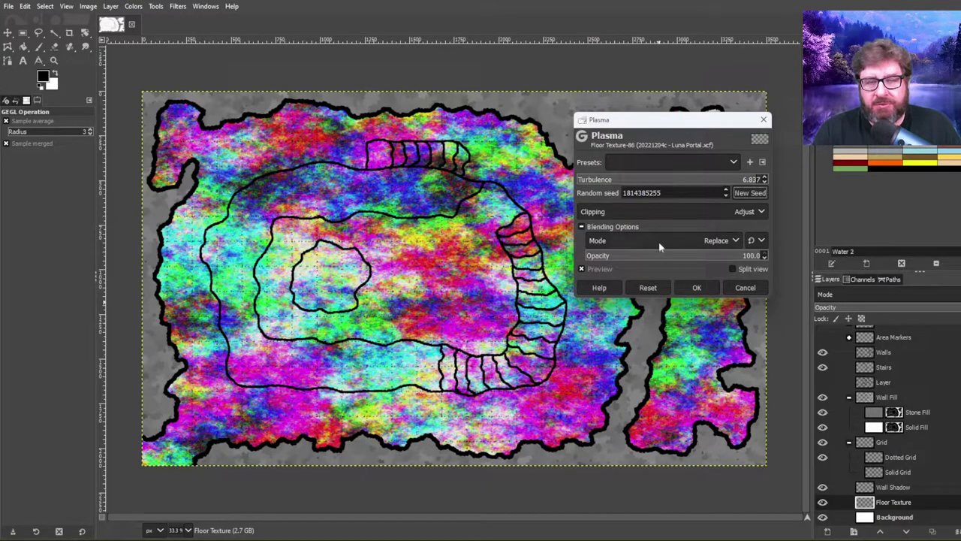
left_click(696, 287)
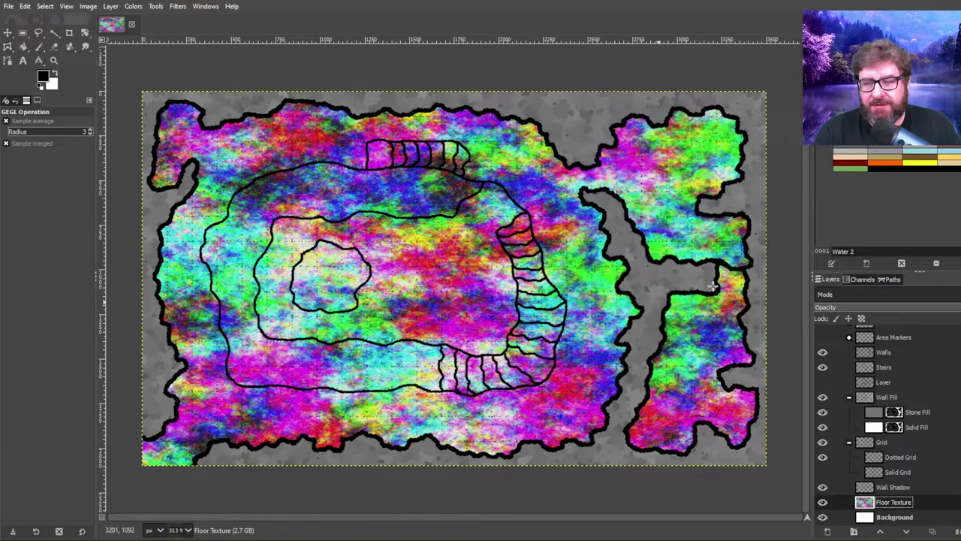
Colorize Floor Texture with light grey d0d0d0 at saturation 0
left_click(132, 7)
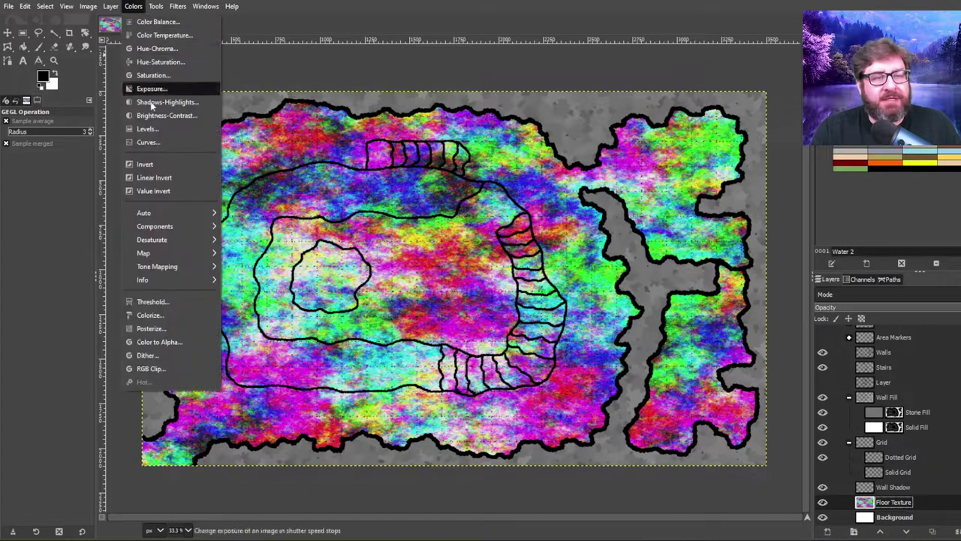
left_click(150, 316)
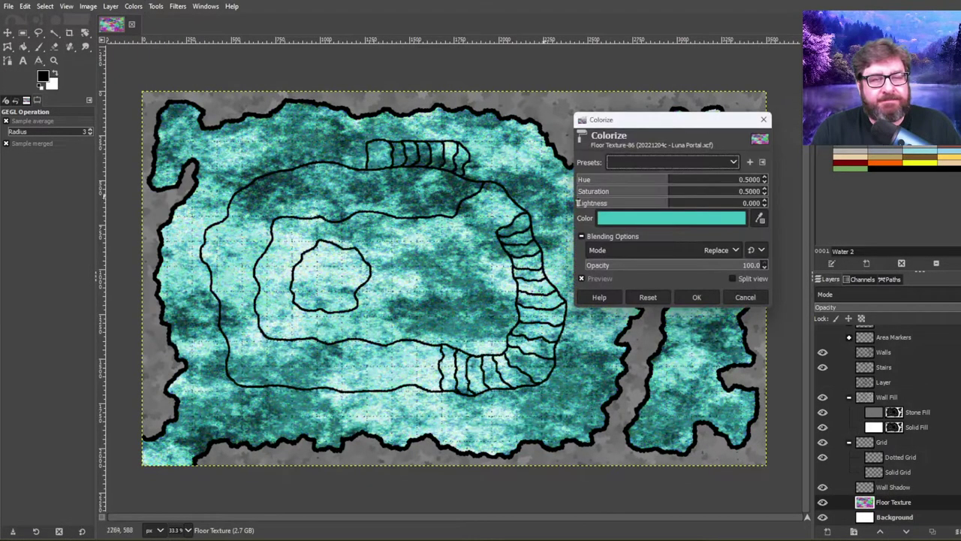
left_click(747, 219)
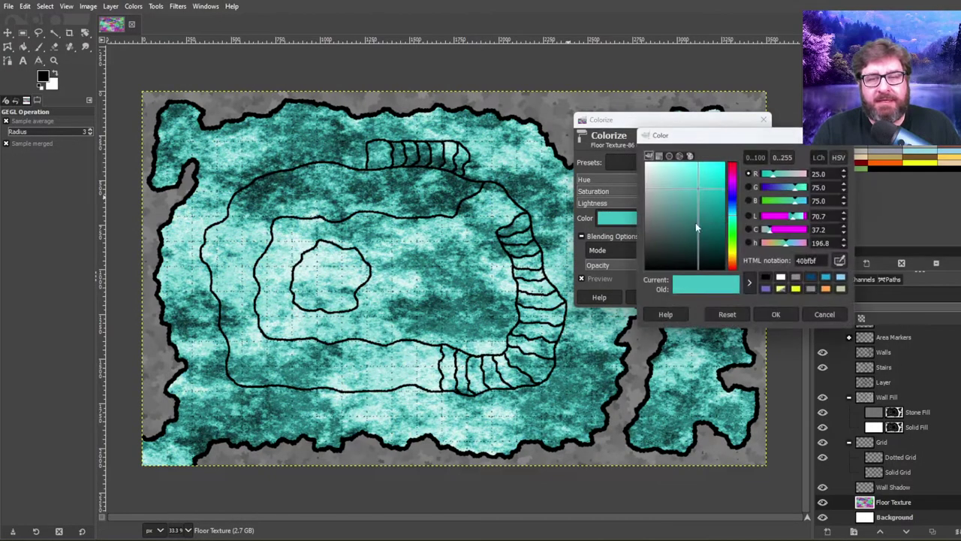
left_click_drag(695, 222, 629, 225)
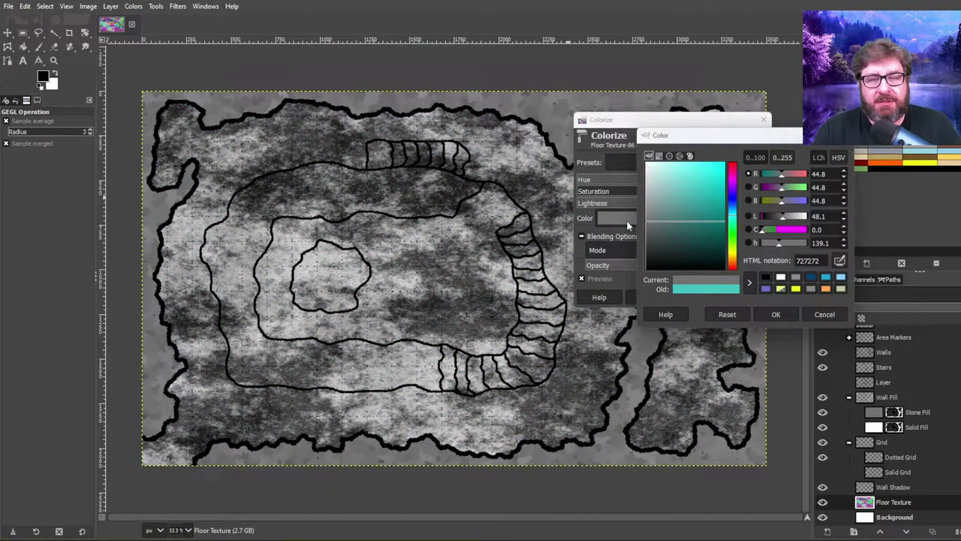
left_click_drag(663, 217, 596, 187)
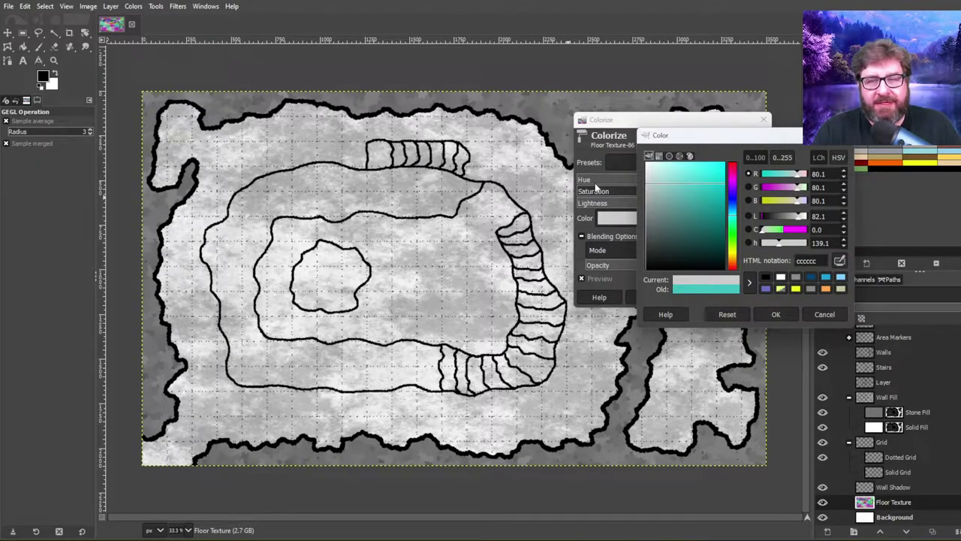
left_click_drag(595, 185, 594, 185)
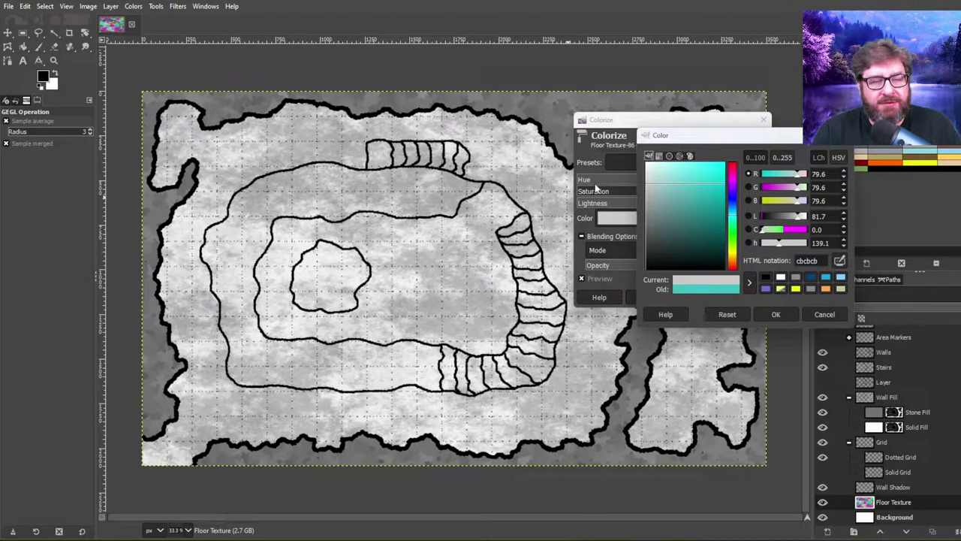
left_click_drag(594, 183, 594, 182)
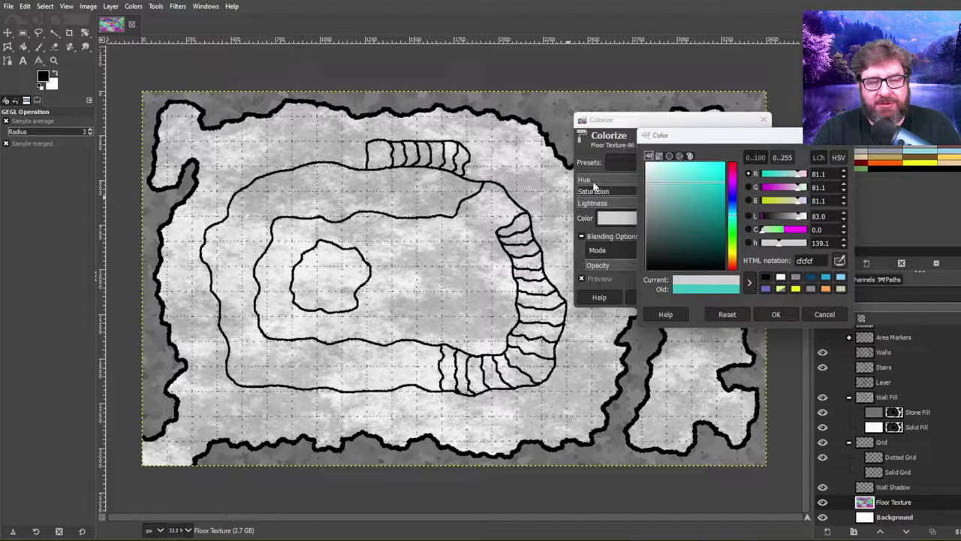
left_click_drag(593, 184, 592, 183)
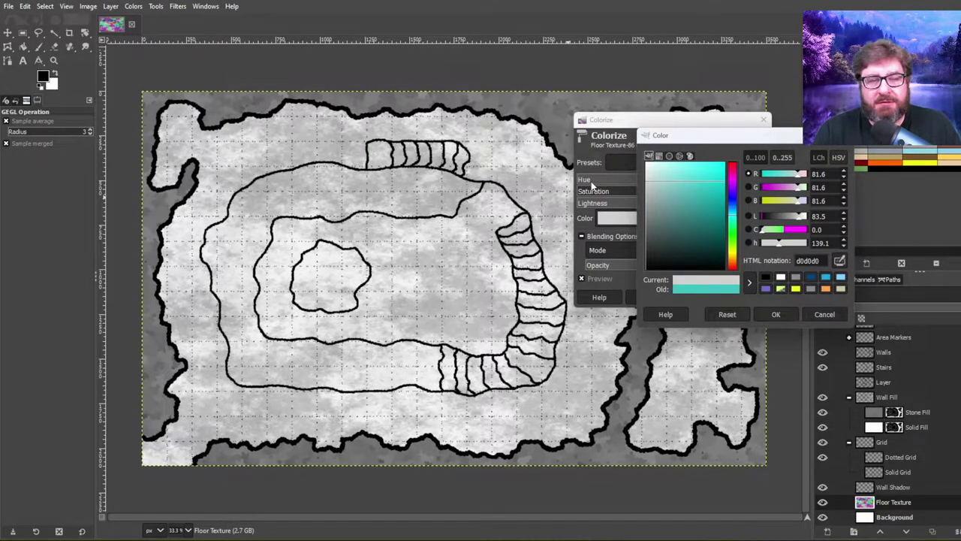
left_click(776, 313)
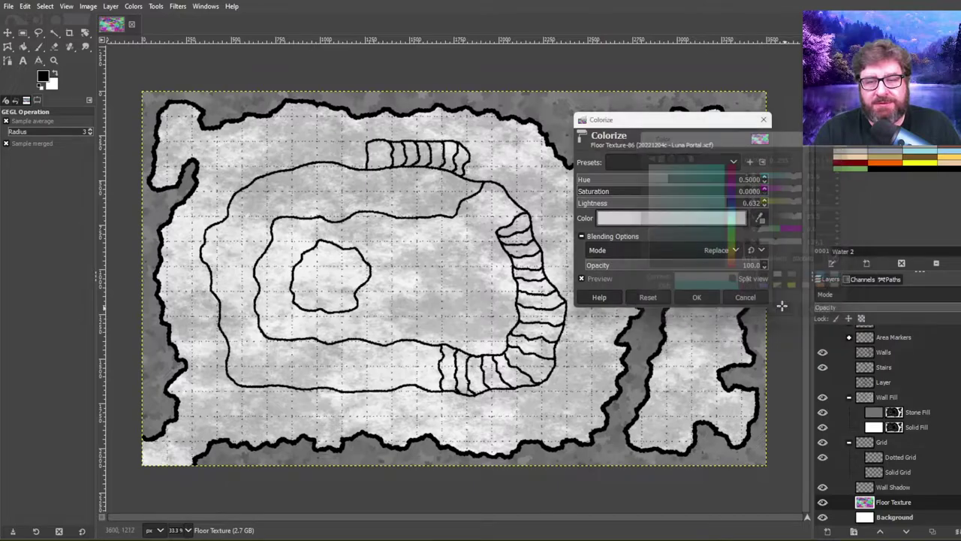
left_click(706, 298)
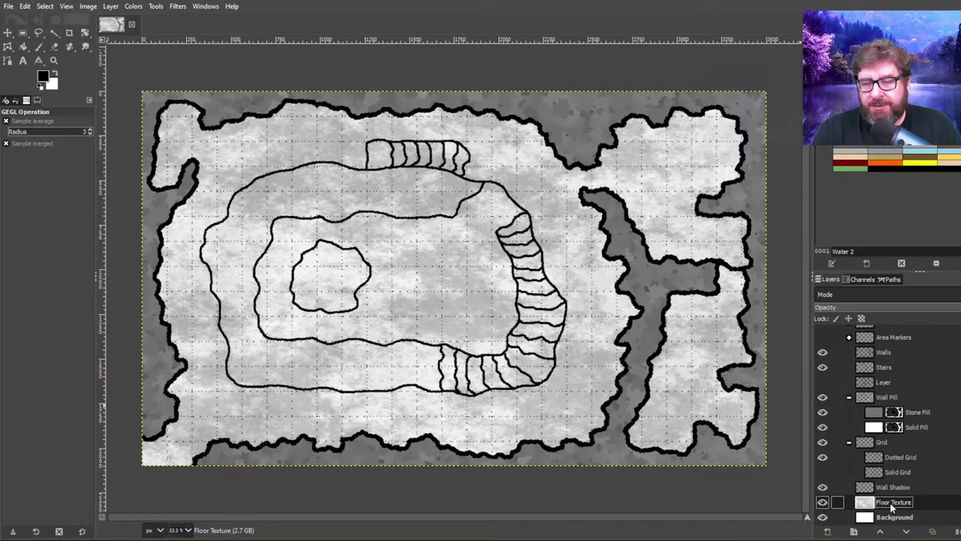
Fuzzy-select the floor tier on Walls, grow it by 5 px, and save with Floor Texture active
left_click(868, 353)
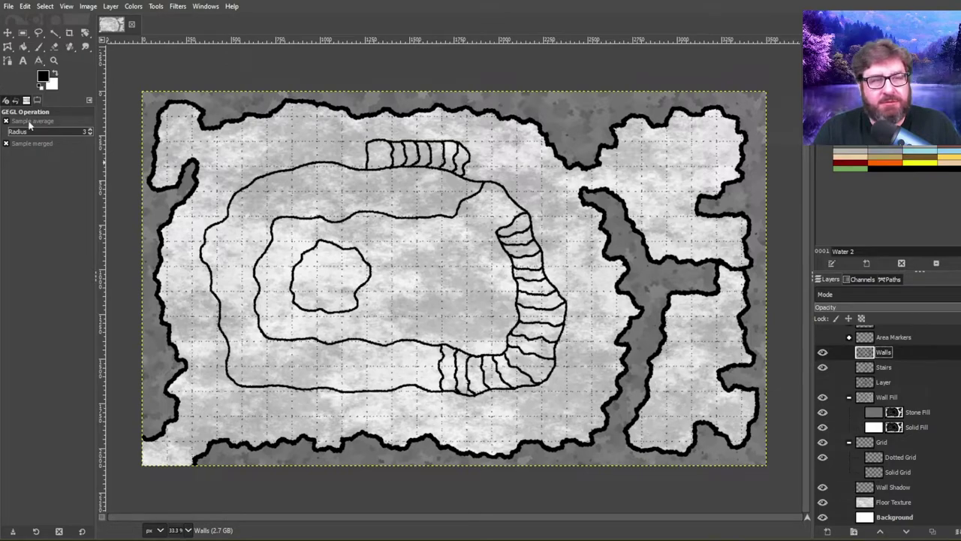
left_click(54, 33)
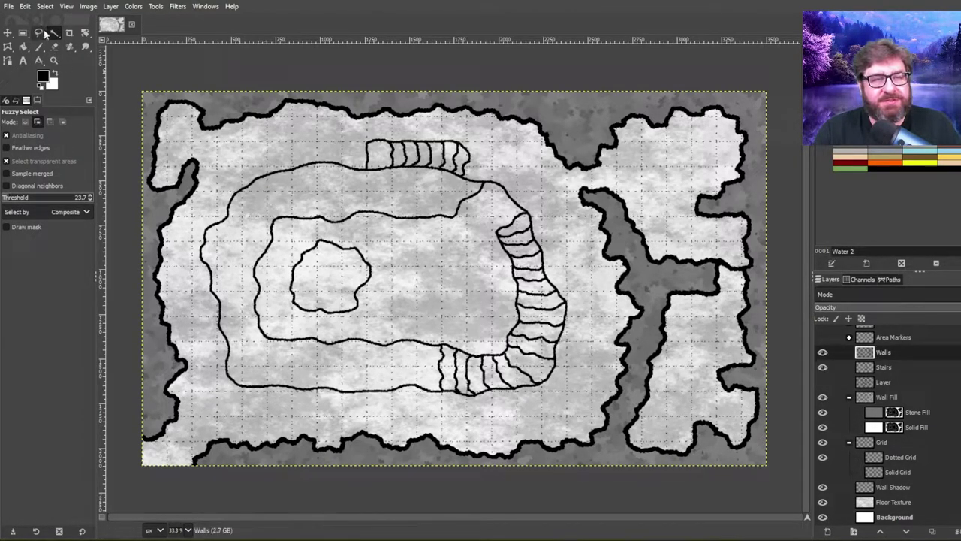
left_click(45, 6)
left_click(64, 152)
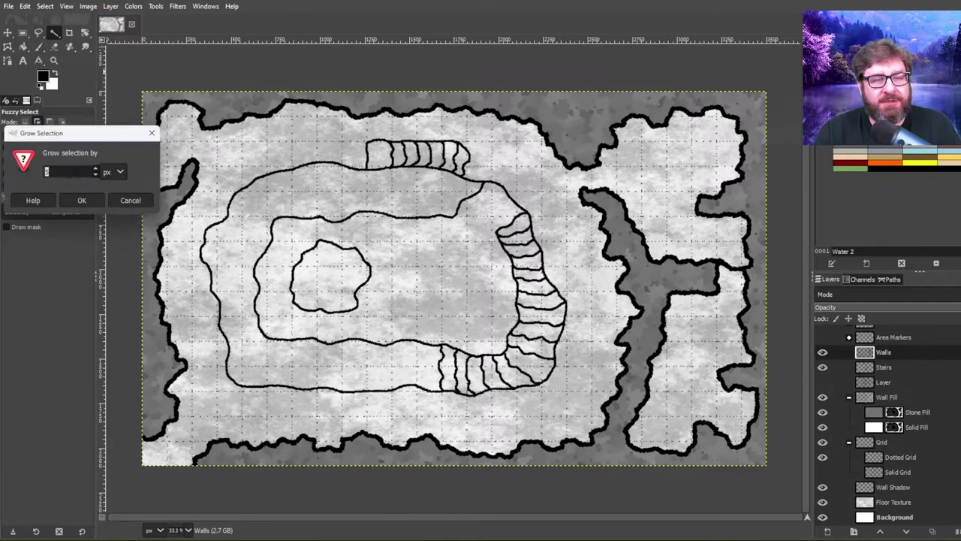
left_click(81, 200)
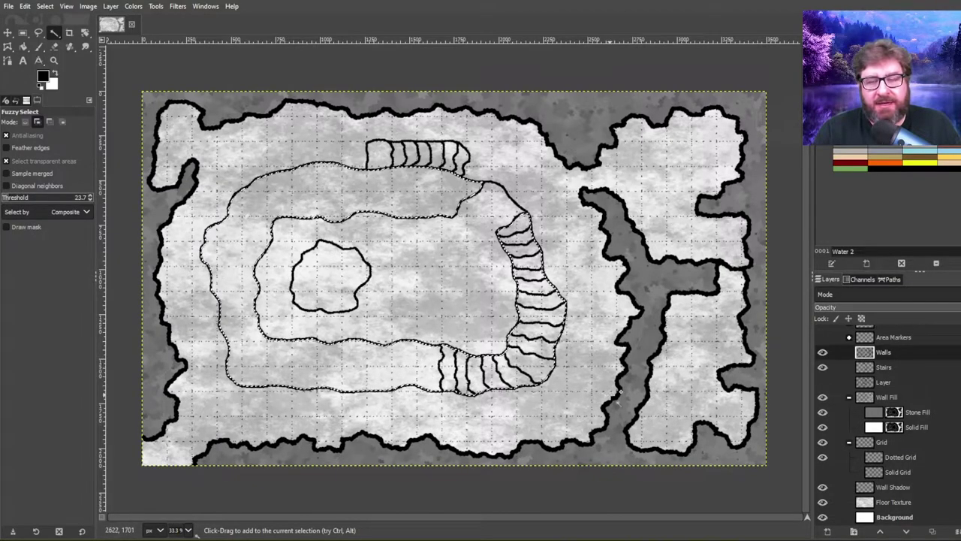
left_click(871, 507)
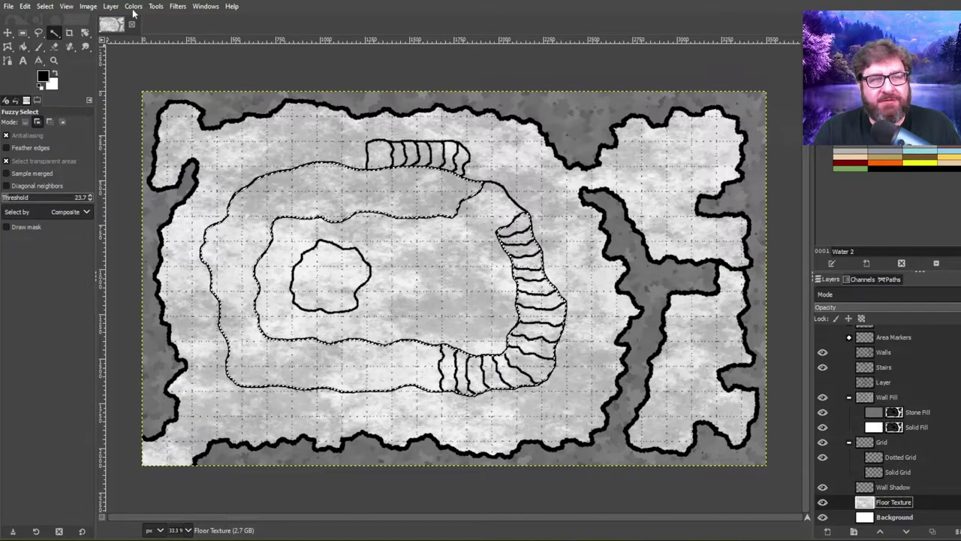
key("ctrl+s")
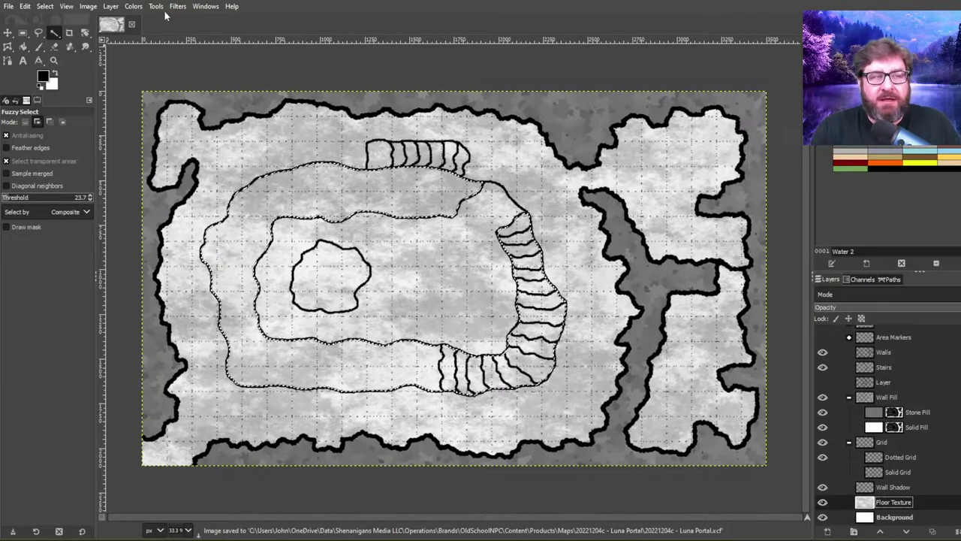
left_click(136, 9)
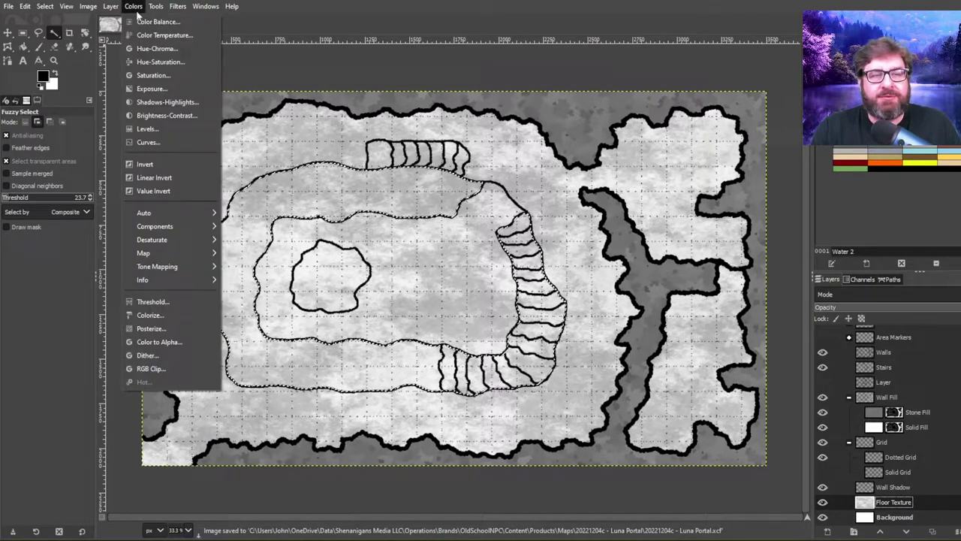
Brighten the selected floor with Levels at an input gamma of 2.00
left_click(147, 128)
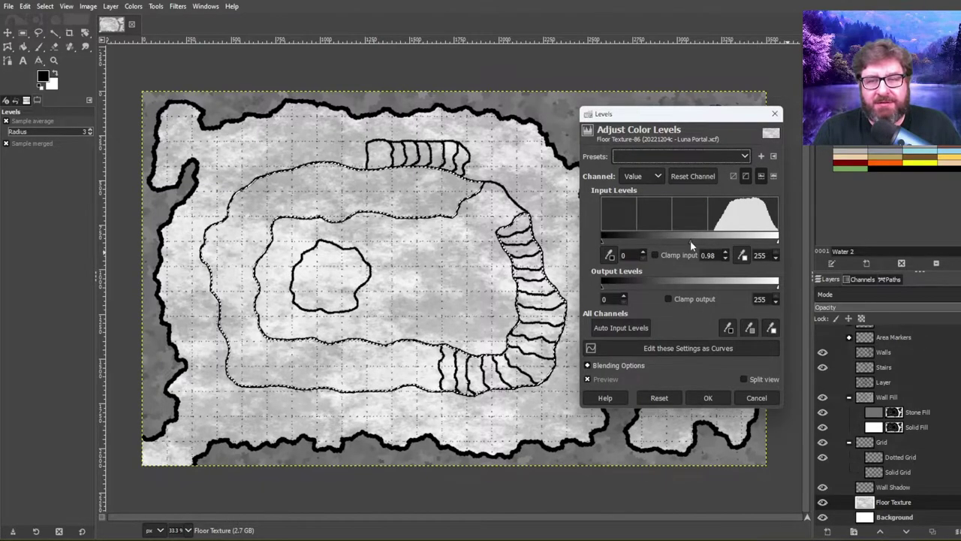
mouse_move(691, 241)
left_mouse_down()
mouse_move(703, 246)
mouse_move(685, 244)
left_mouse_up()
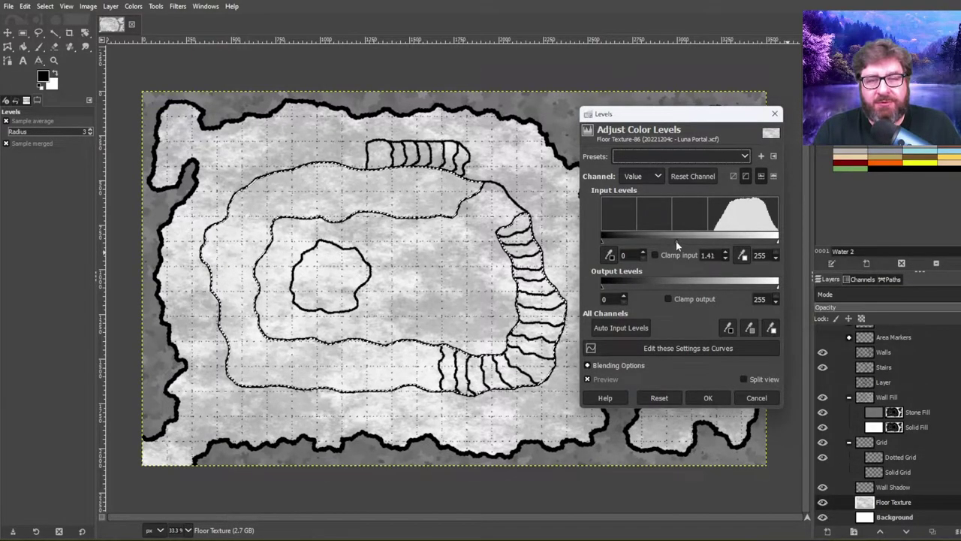
left_click_drag(673, 241, 661, 244)
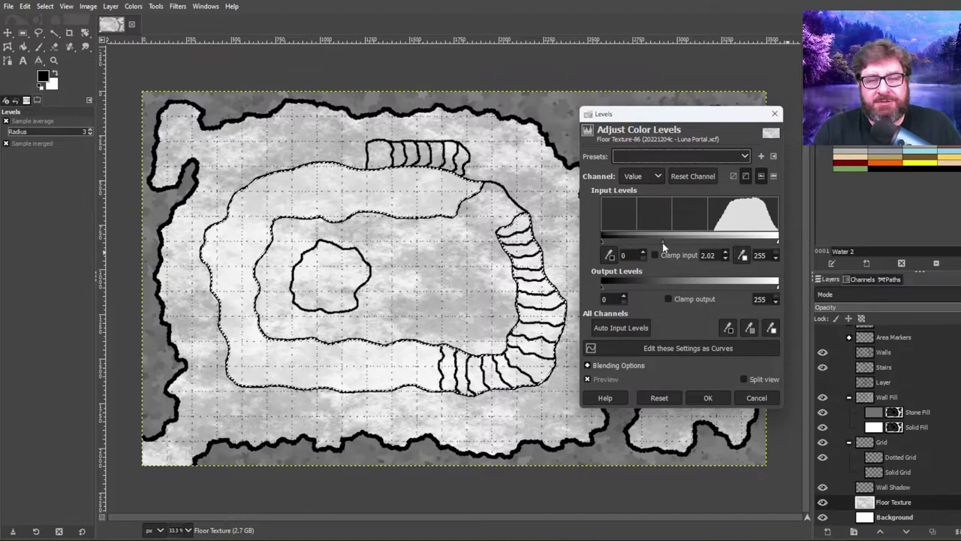
left_click_drag(662, 244, 661, 244)
scroll(728, 256, "down", 2)
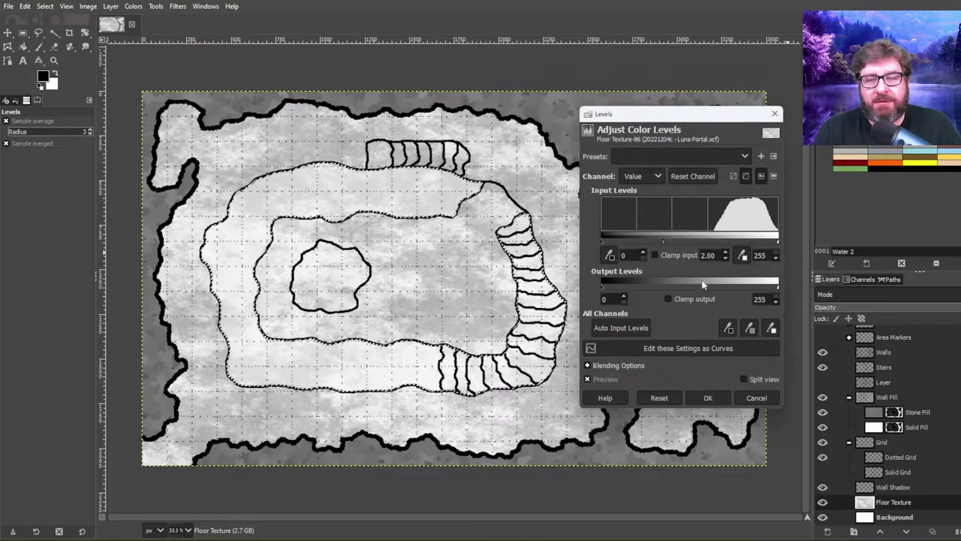
left_click(701, 256)
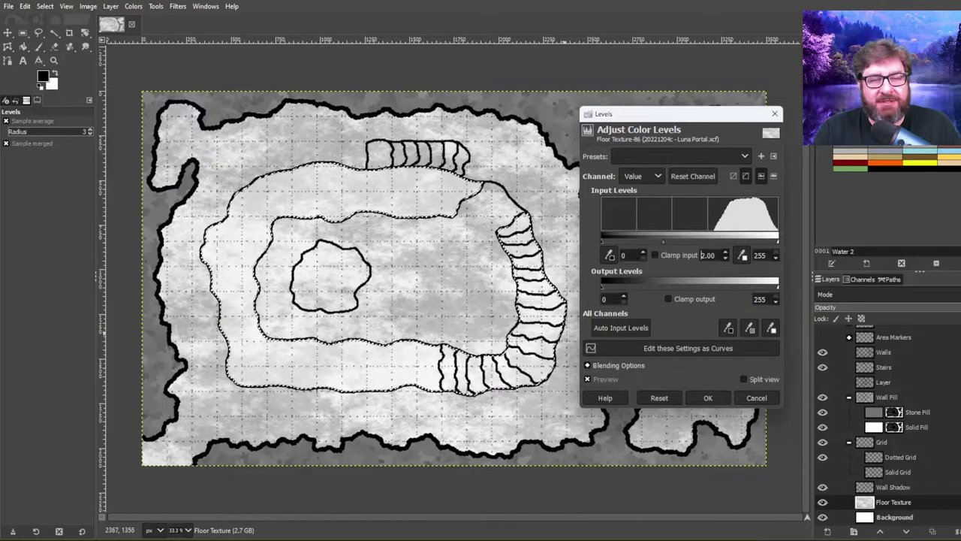
left_click(708, 398)
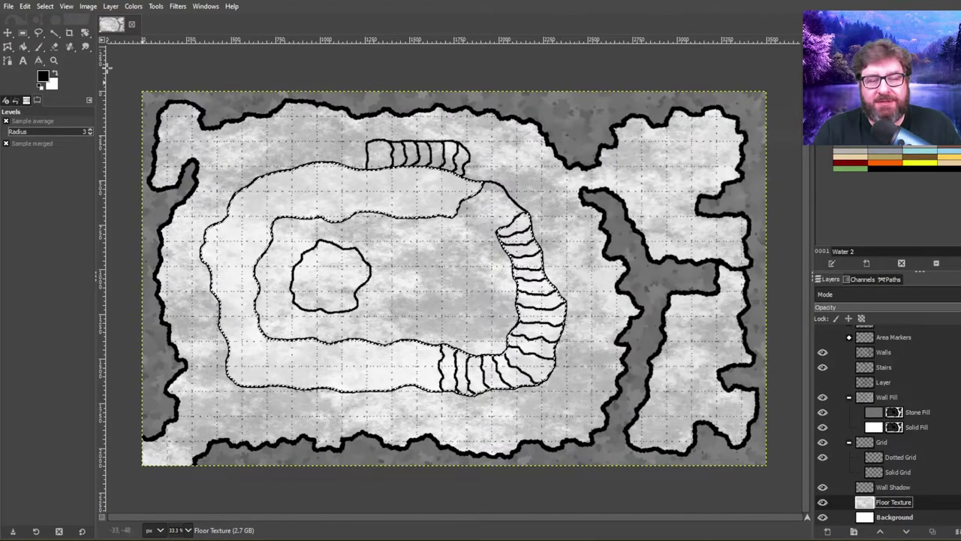
Clear the selection and save the map
left_click(45, 6)
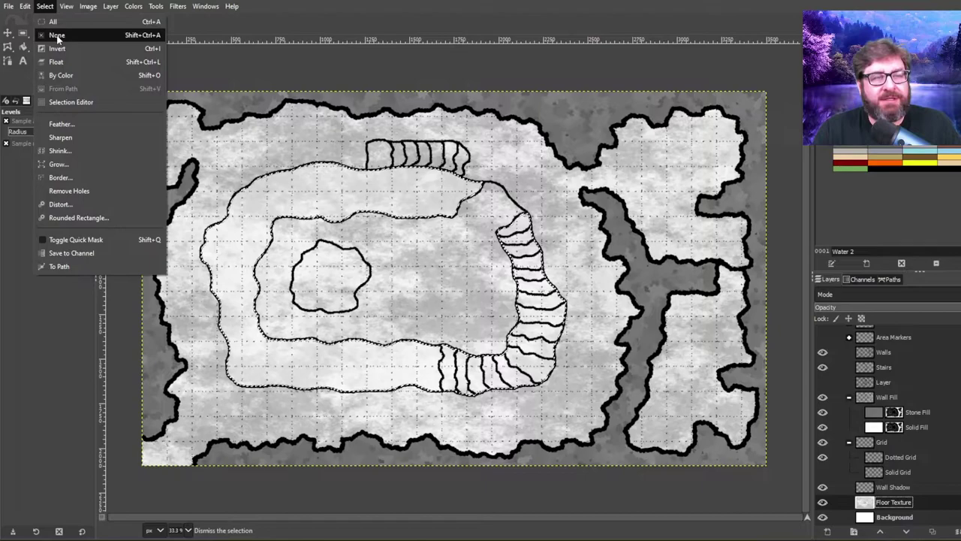
left_click(54, 35)
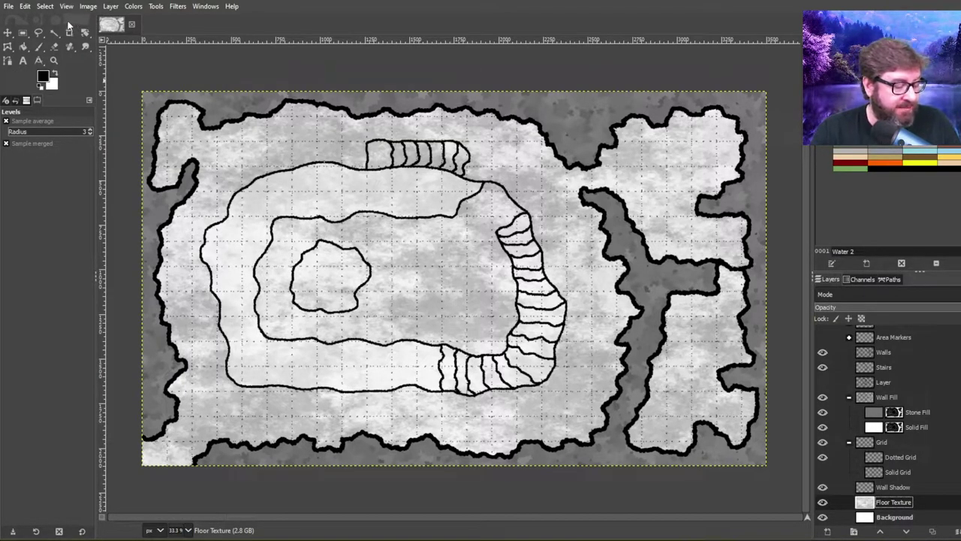
key("ctrl+s")
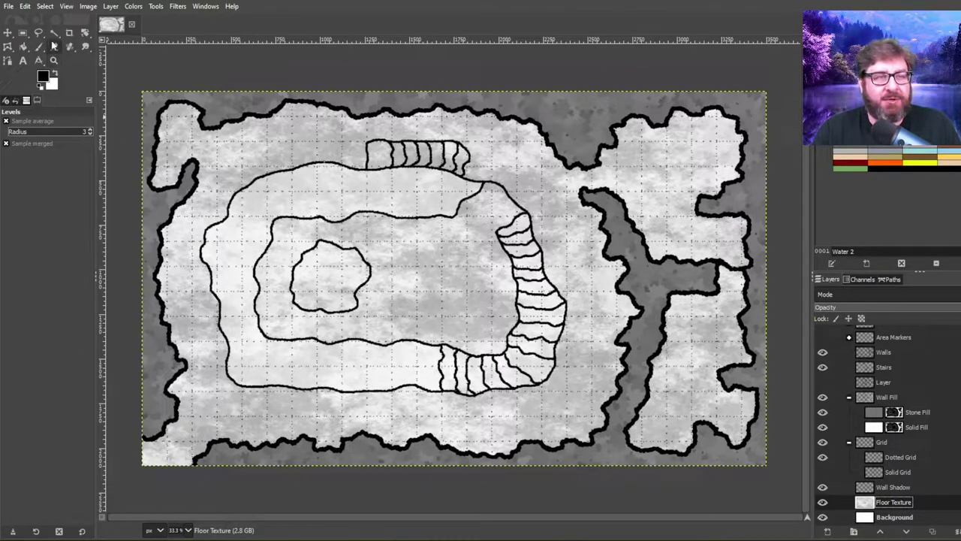
left_click(54, 33)
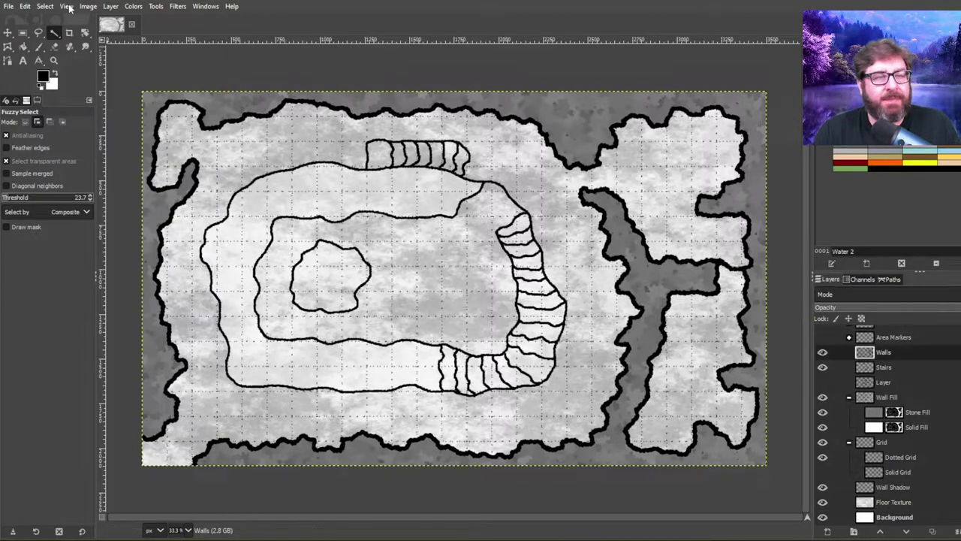
Grow the inner-tier selection and target the Floor Texture layer
left_click(45, 6)
left_click(69, 163)
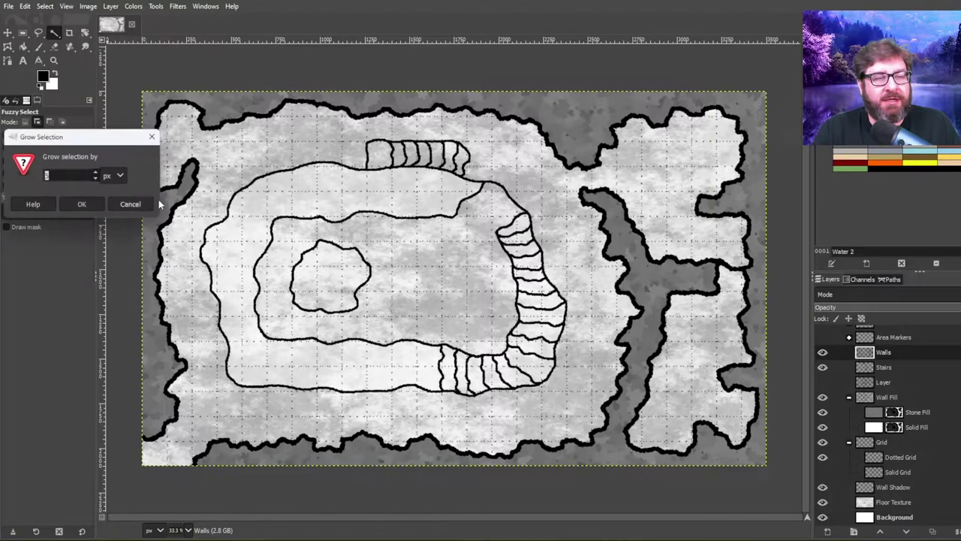
left_click(81, 202)
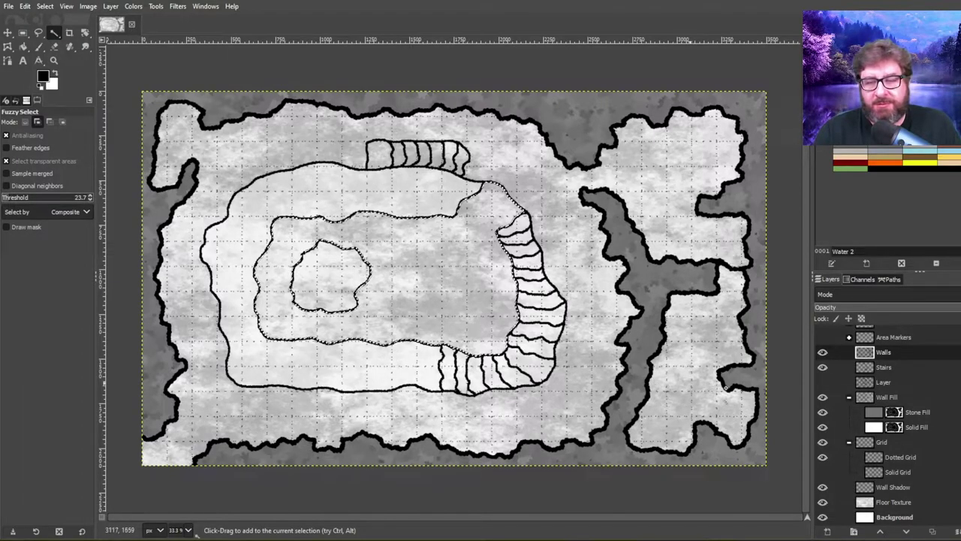
left_click(871, 508)
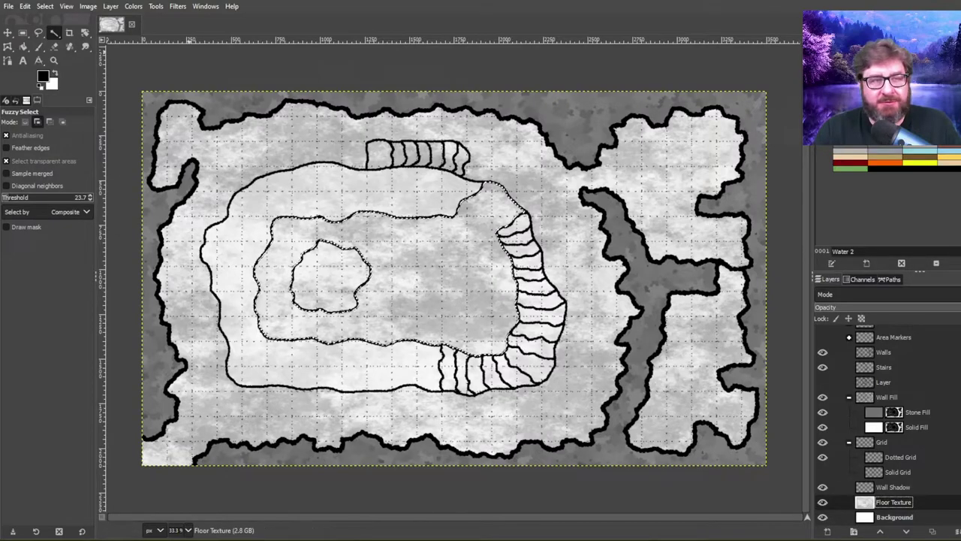
Brighten the inner tier with Levels at gamma 6.00, then clear the selection
left_click(128, 6)
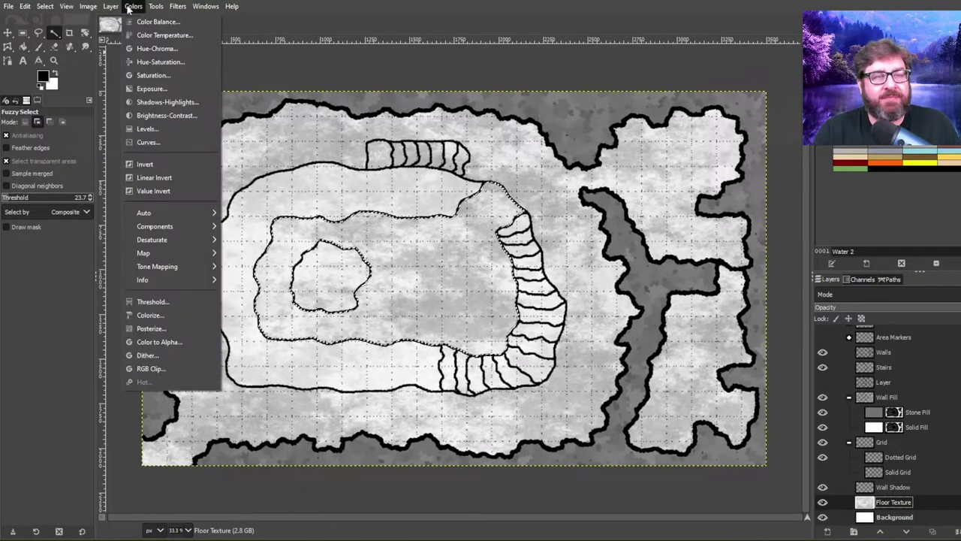
left_click(151, 132)
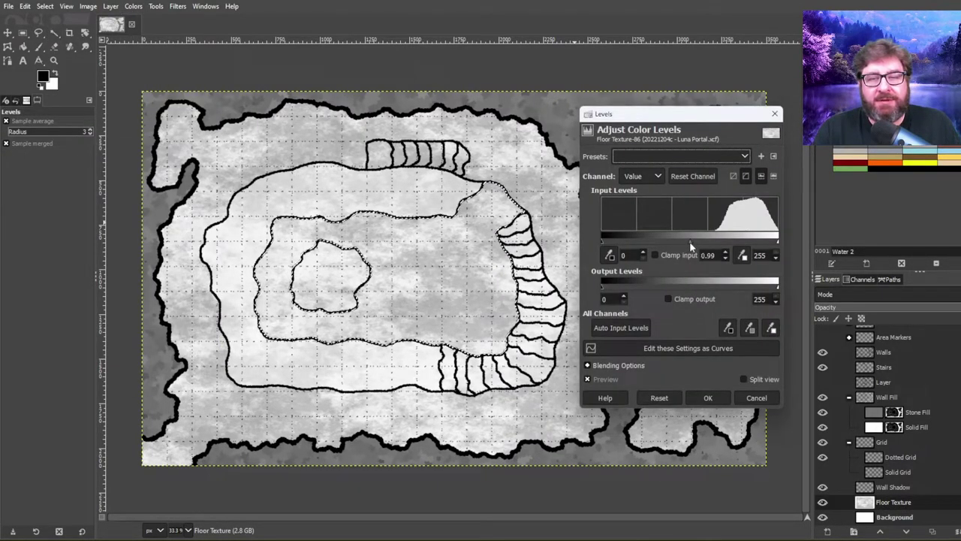
left_click_drag(681, 245, 661, 239)
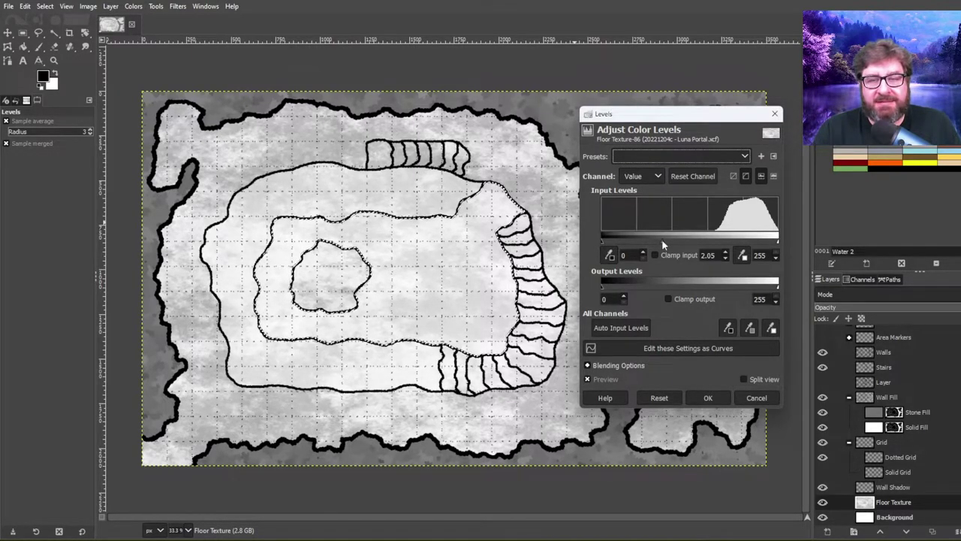
left_click_drag(661, 241, 652, 241)
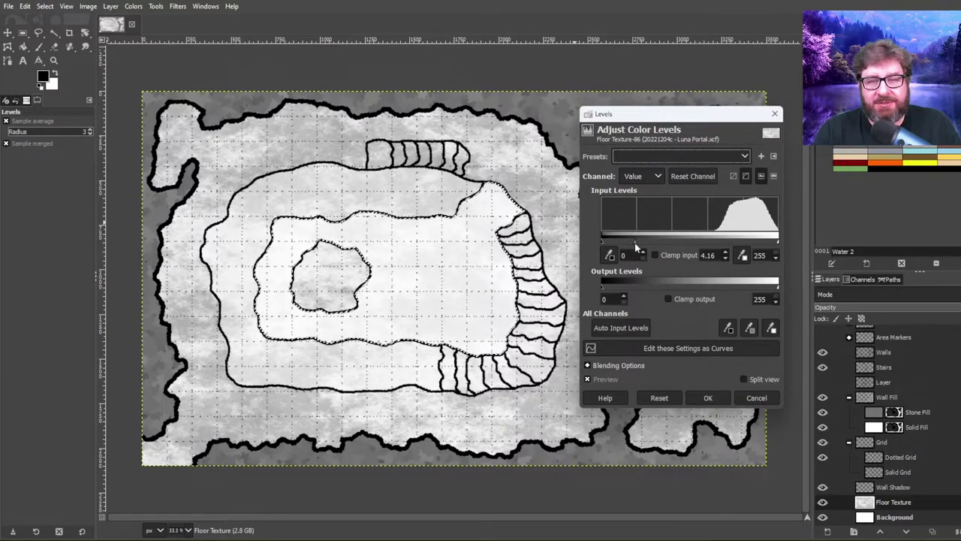
left_click_drag(634, 243, 622, 248)
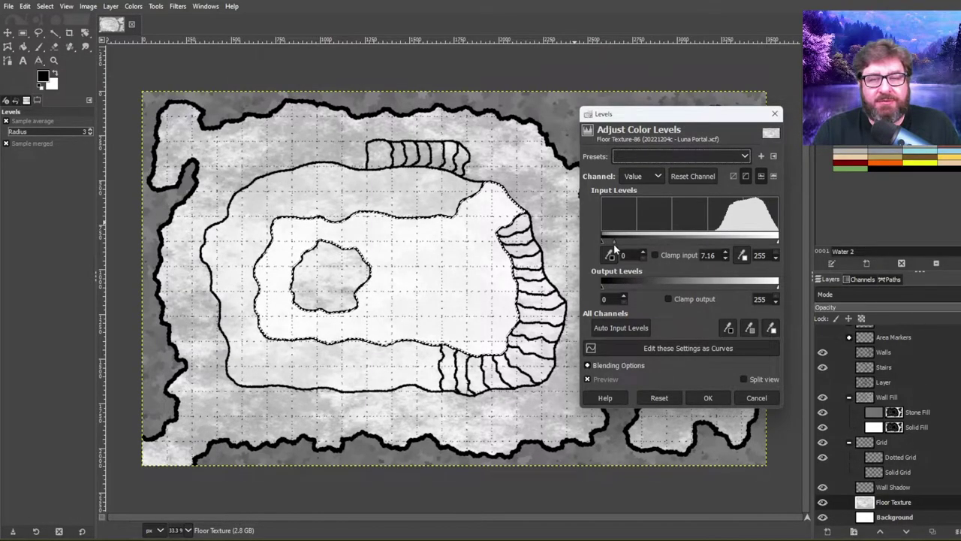
left_click_drag(614, 245, 618, 246)
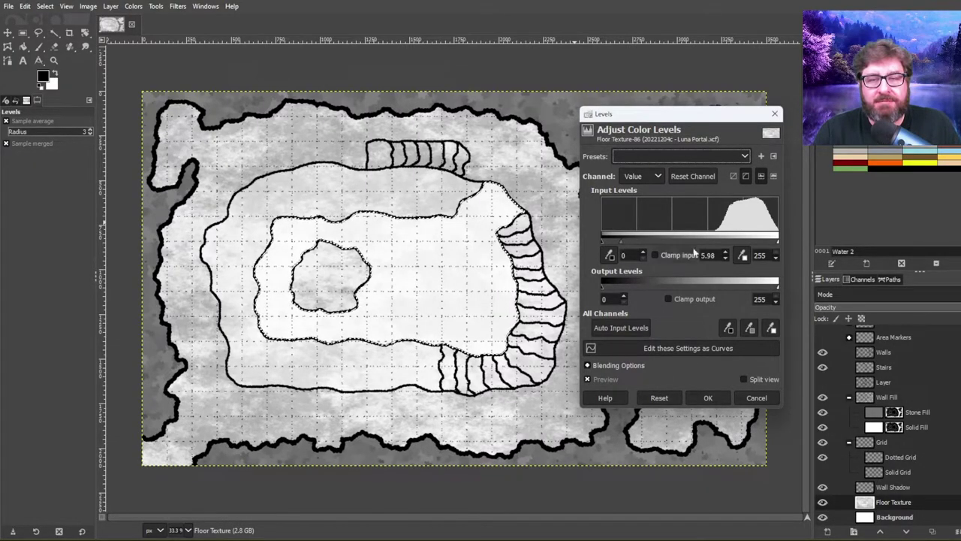
left_click(724, 253)
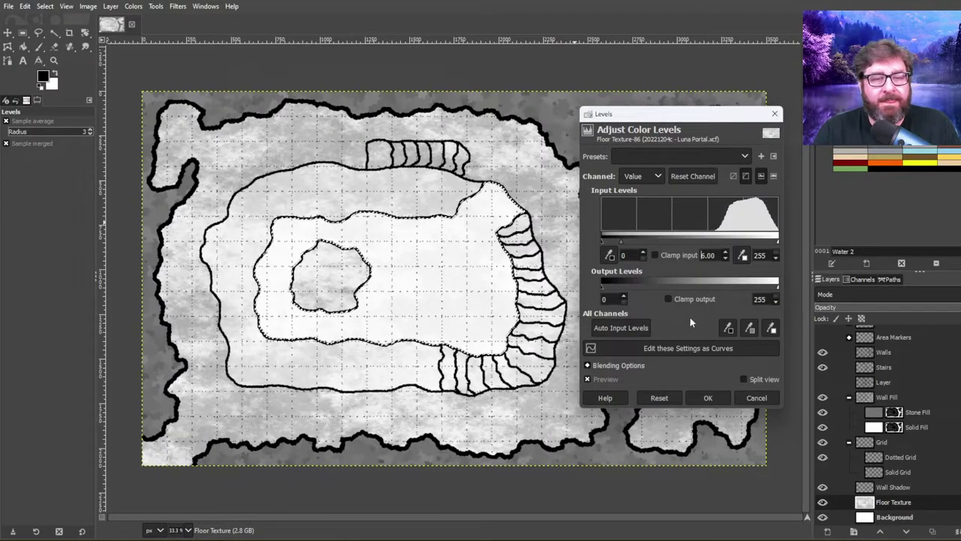
left_click(708, 398)
left_click(45, 6)
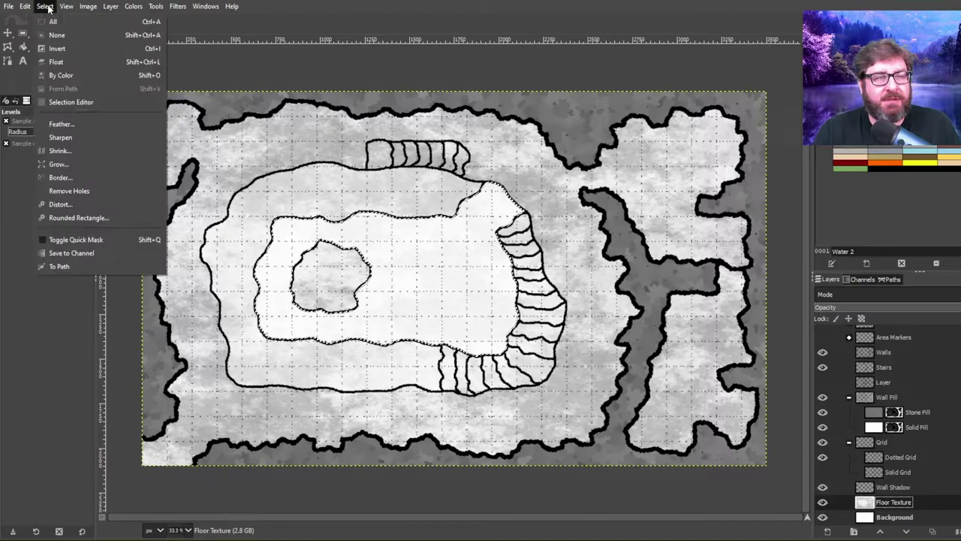
left_click(57, 34)
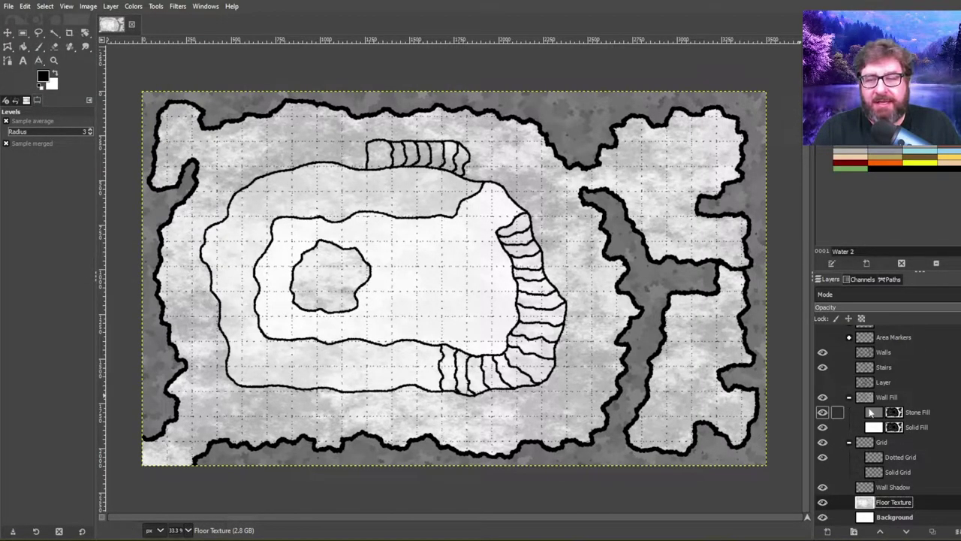
Add a white layer mask to the Floor Texture layer
left_click(863, 352)
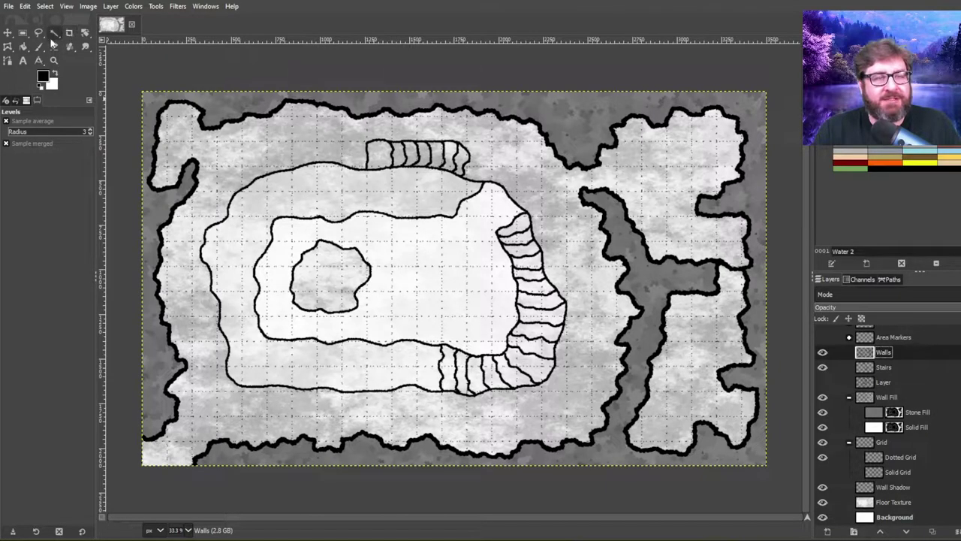
left_click(894, 502)
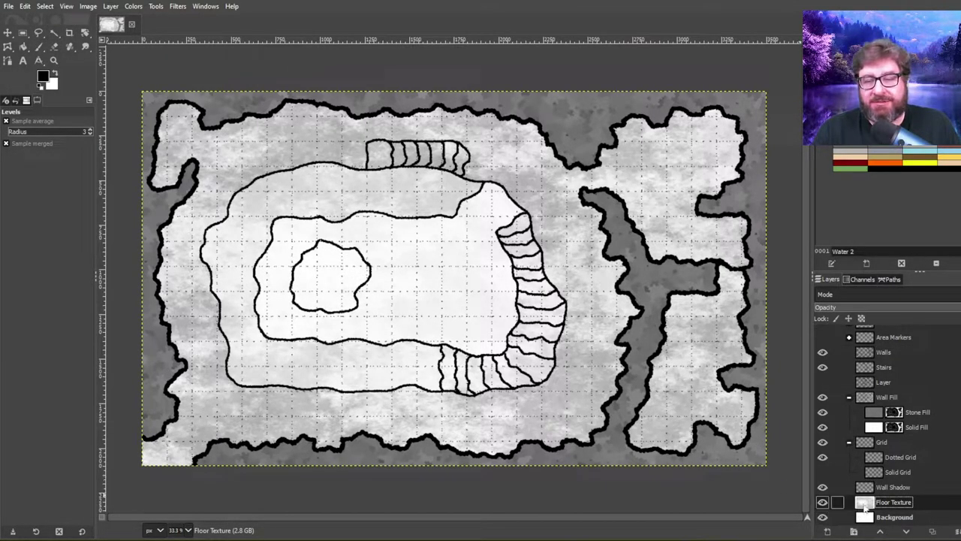
right_click(864, 506)
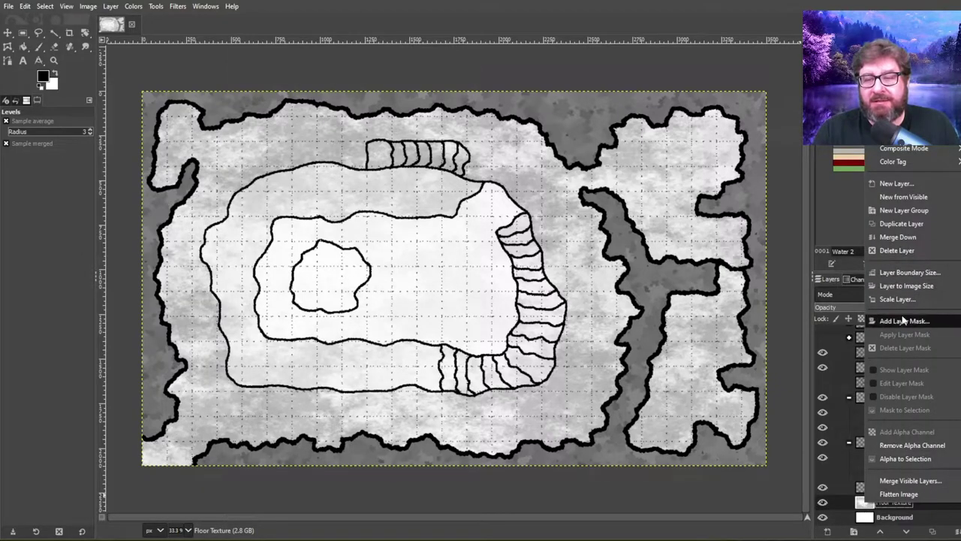
left_click(903, 323)
left_click(904, 407)
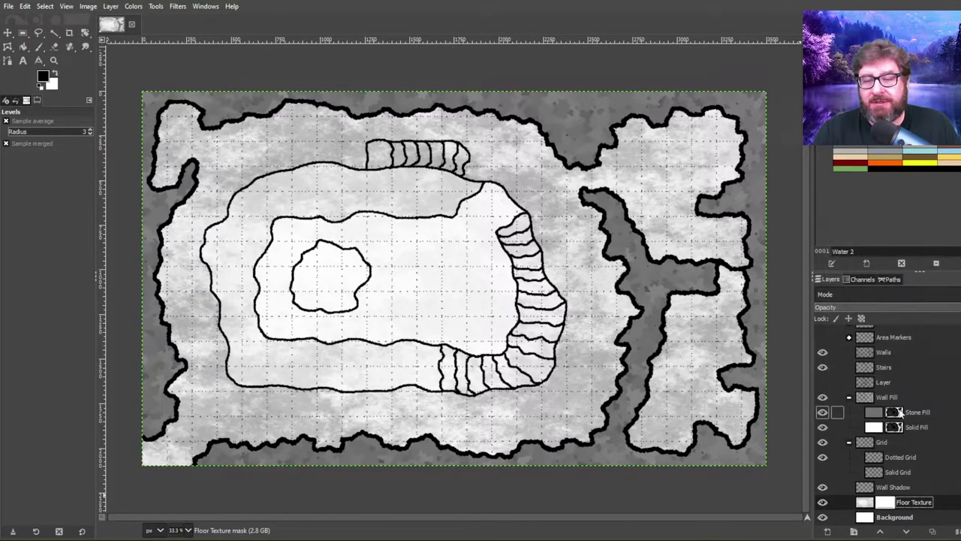
Fuzzy-select the innermost central floor area on Walls and grow the selection
left_click(55, 33)
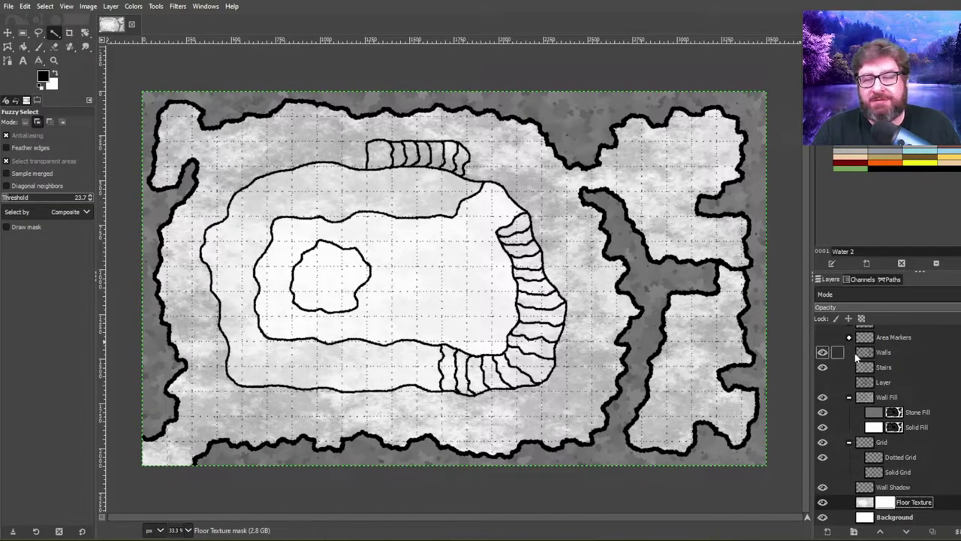
left_click(878, 353)
left_click(330, 259)
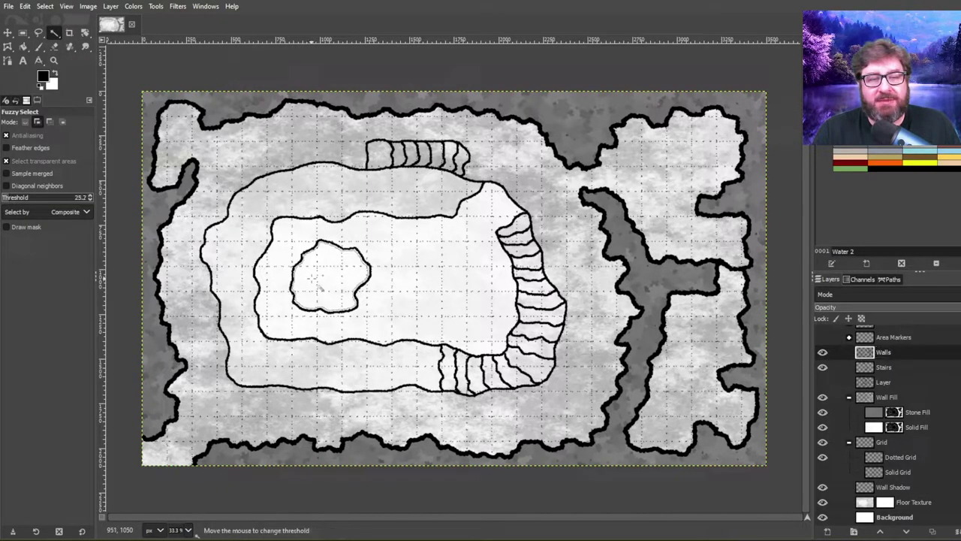
left_click(43, 7)
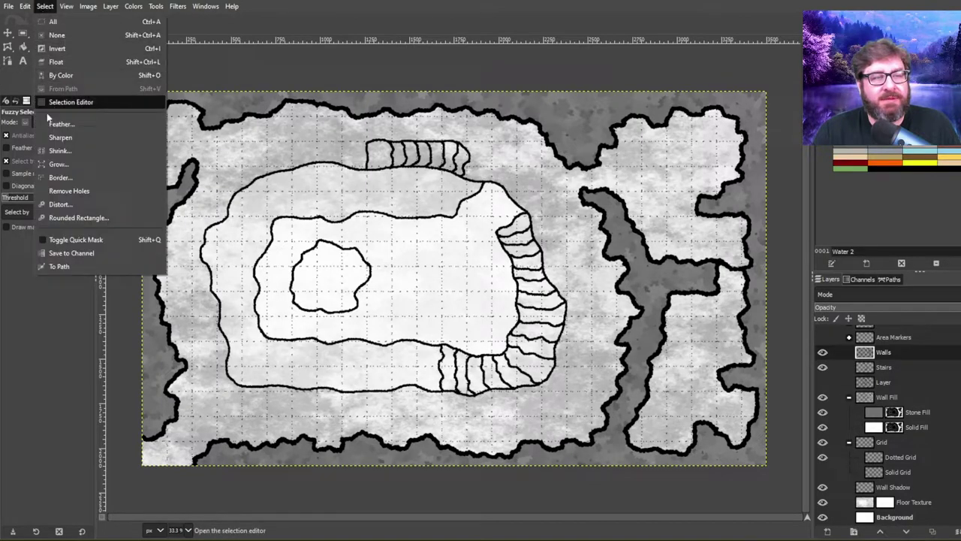
left_click(66, 163)
left_click(79, 204)
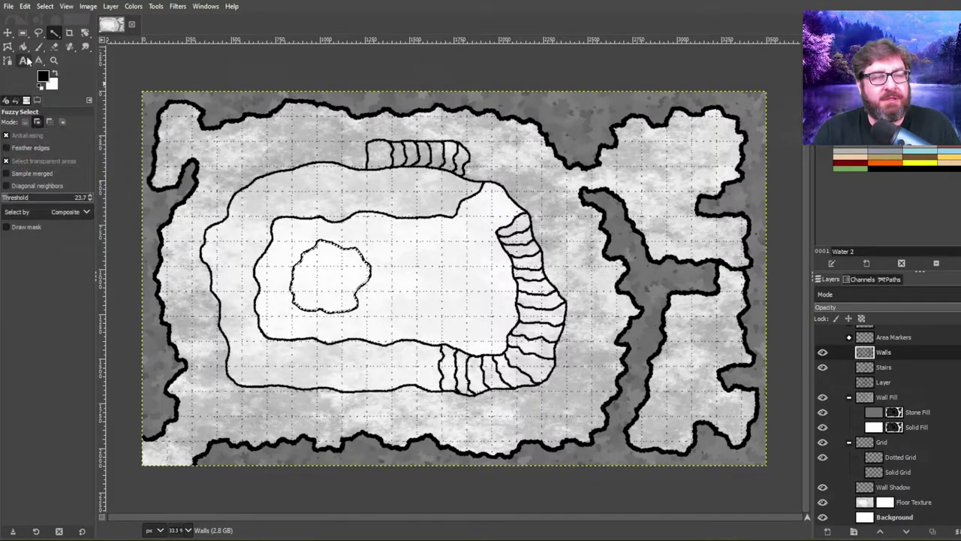
Bucket-fill the central area in the Floor Texture mask, clear the selection, and save
key("shift+b")
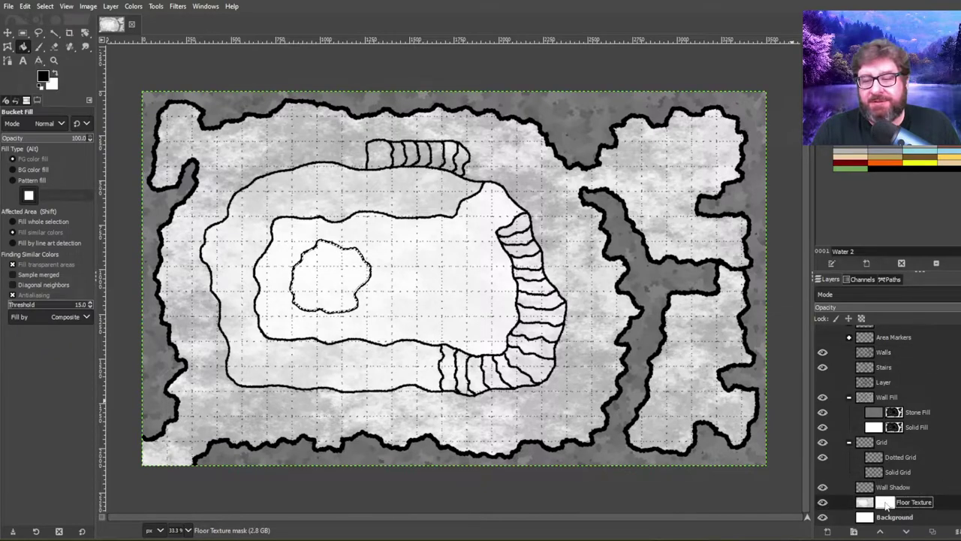
left_click(884, 502)
left_click(328, 277)
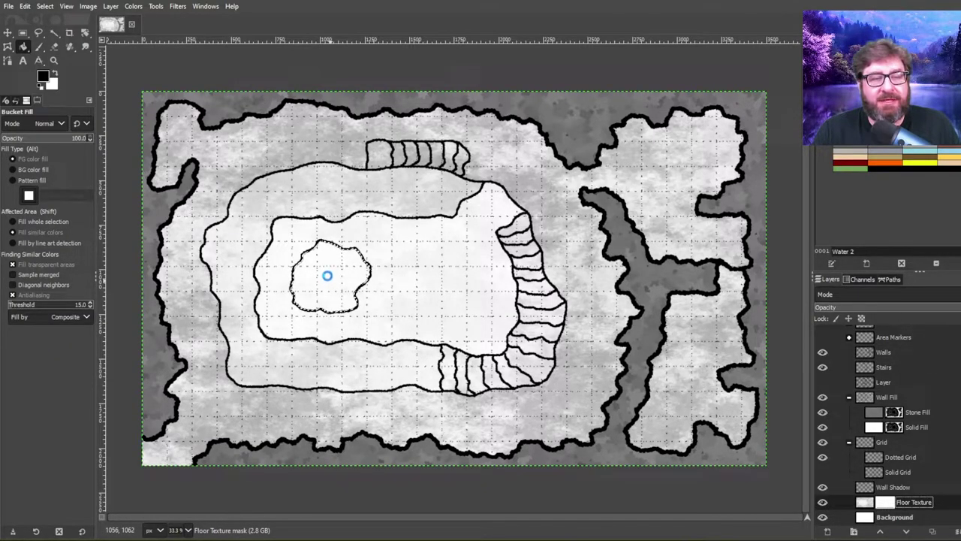
key("ctrl+shift+a")
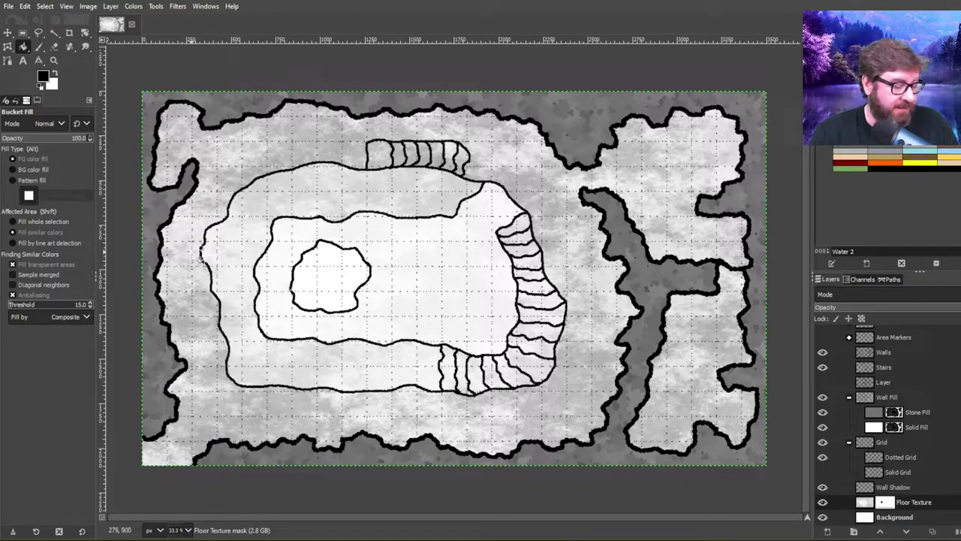
left_click(350, 306)
key("ctrl+s")
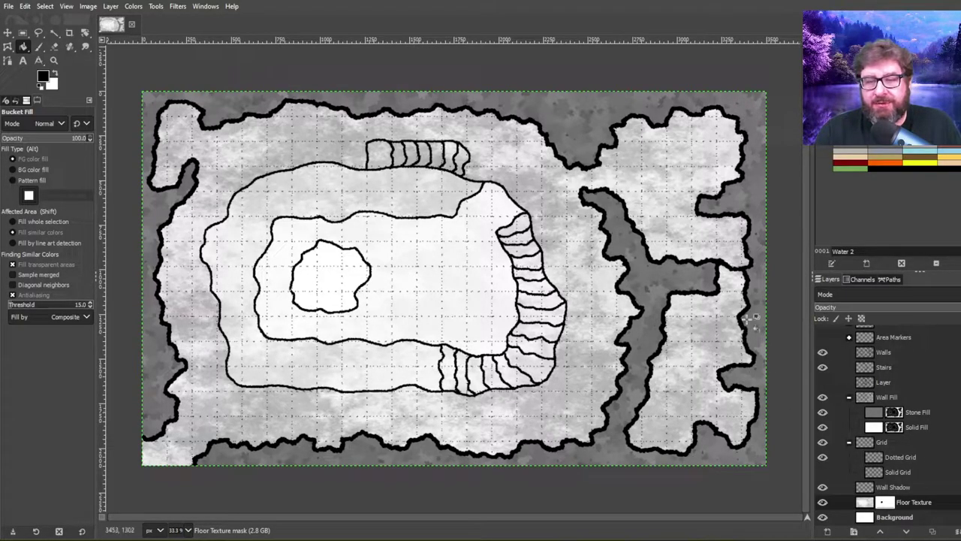
left_click(874, 355)
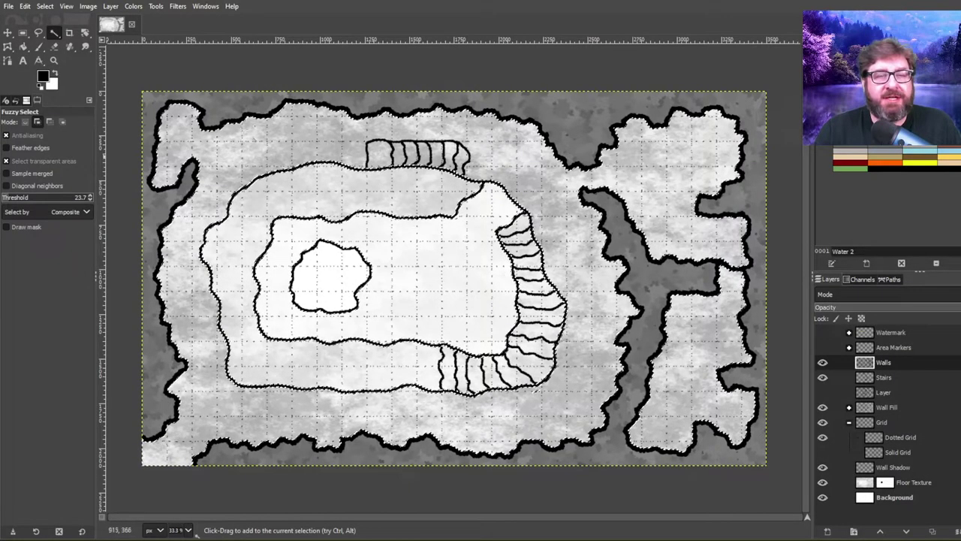
Grow the wall selection by 5 px and pick a 50% hardness paintbrush
left_click(45, 6)
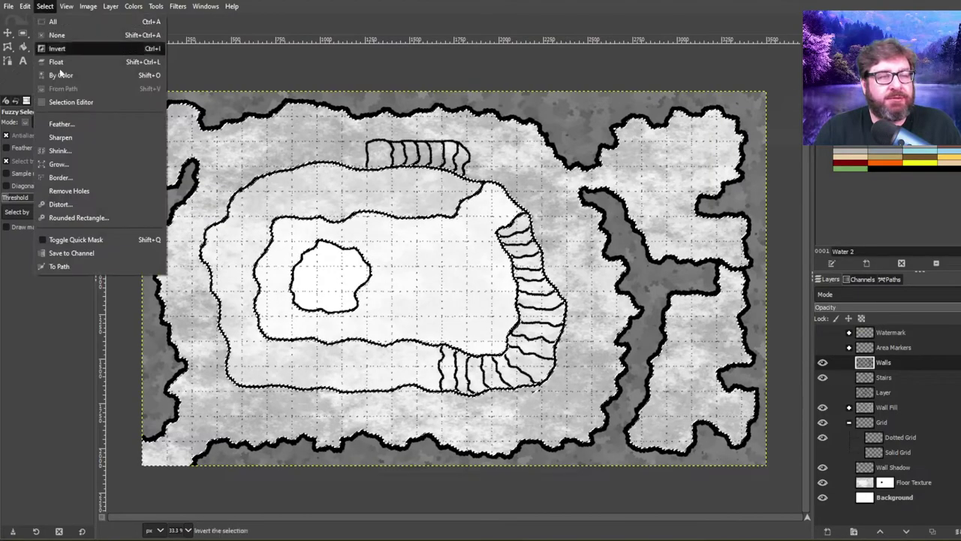
left_click(69, 163)
left_click(84, 202)
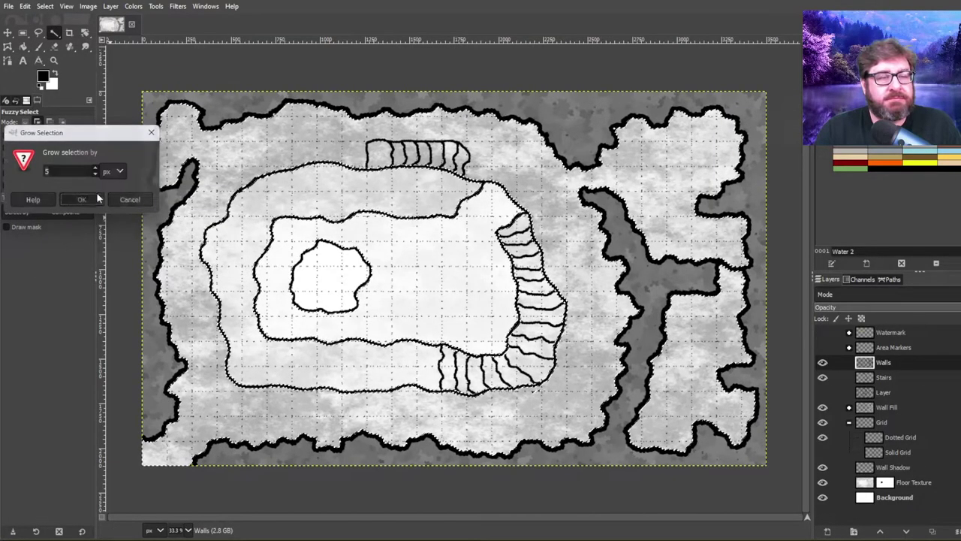
left_click(39, 47)
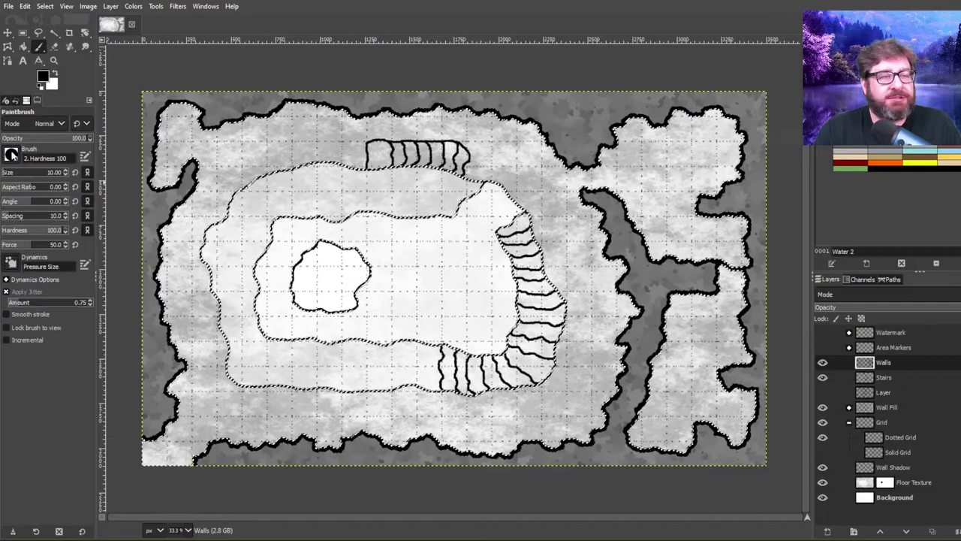
left_click(50, 186)
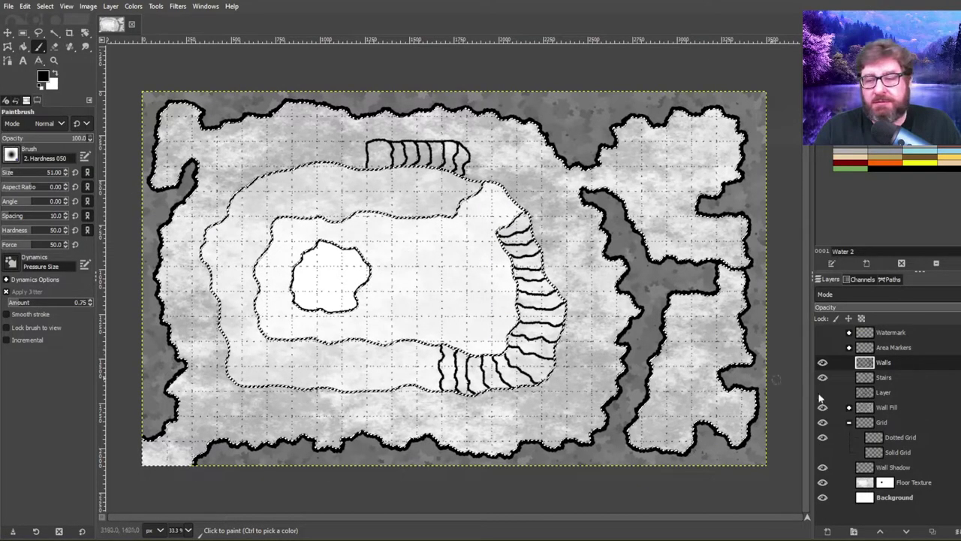
Stroke the grown selection with the soft paintbrush on the Wall Shadow layer, then deselect
left_click(898, 467)
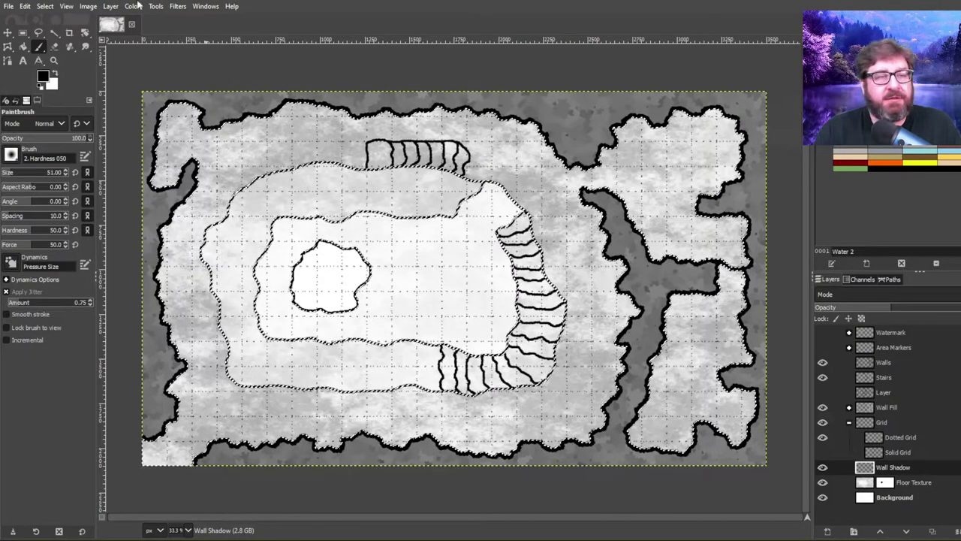
left_click(25, 6)
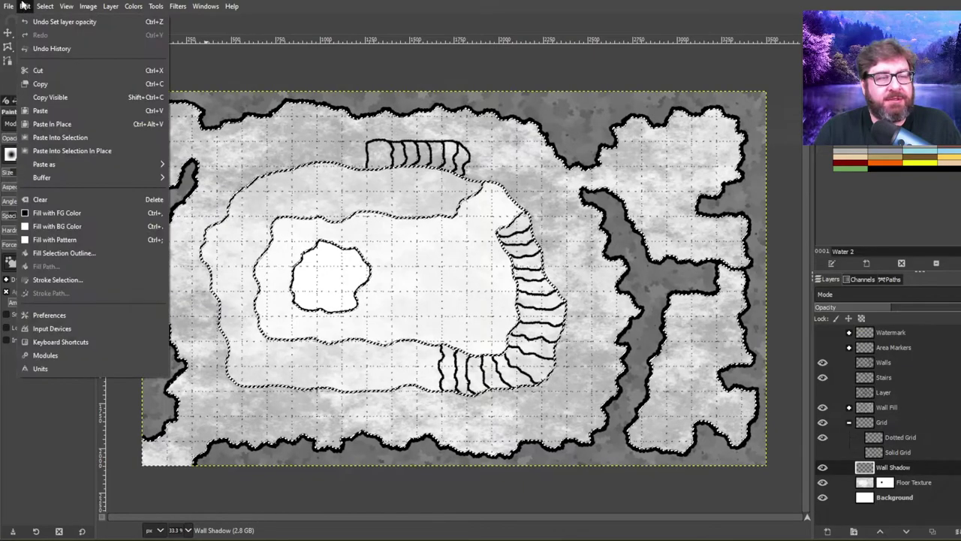
left_click(57, 279)
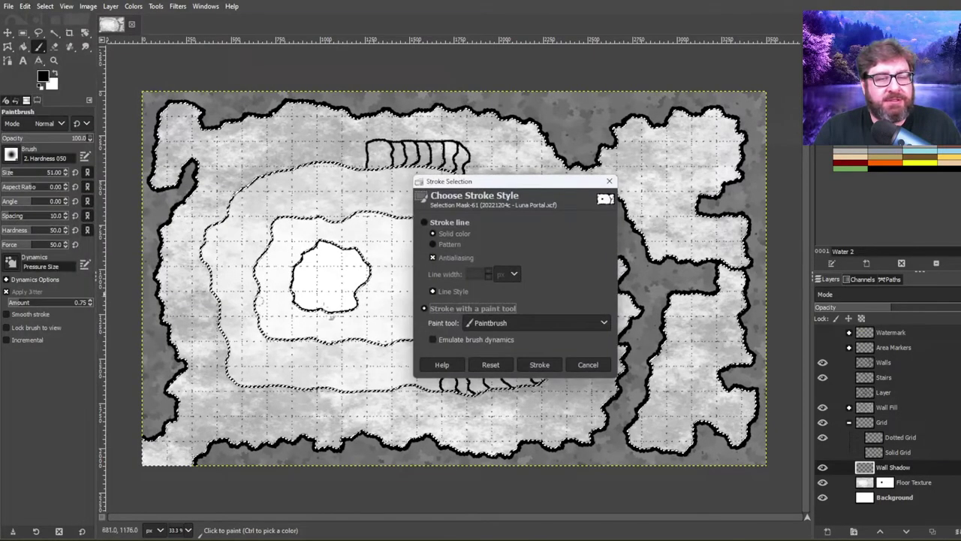
left_click(539, 365)
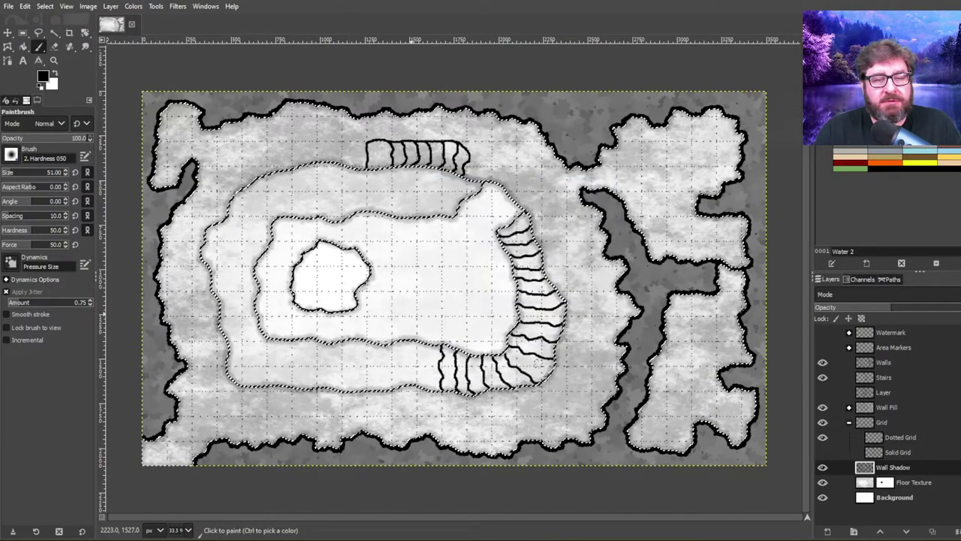
left_click(45, 6)
left_click(64, 32)
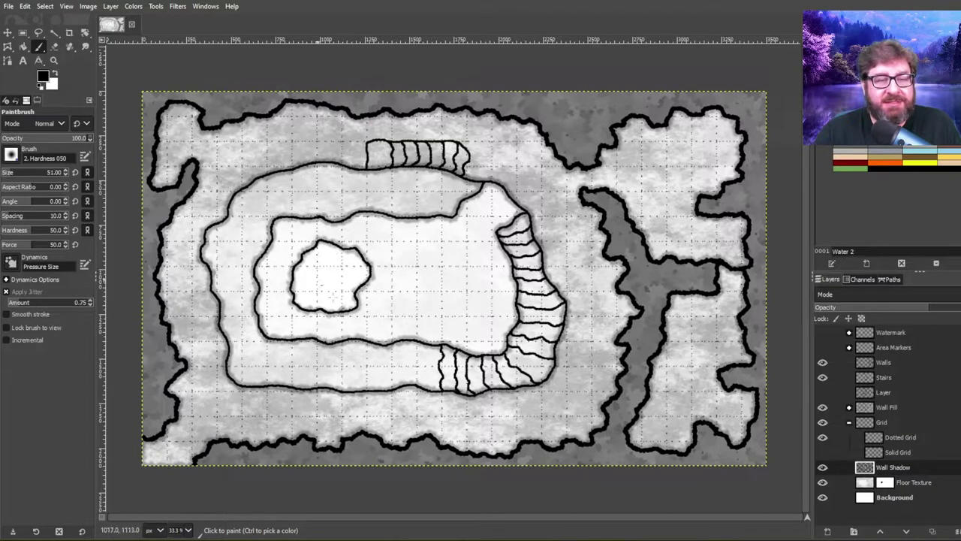
left_click(882, 363)
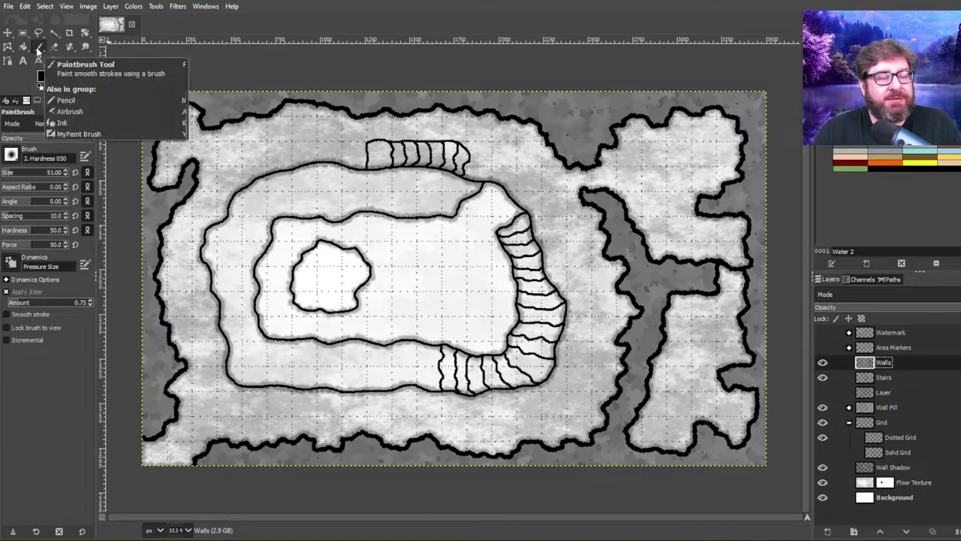
Fuzzy-select the innermost central area and clear its shadow on the Wall Shadow layer, then deselect
left_click(54, 32)
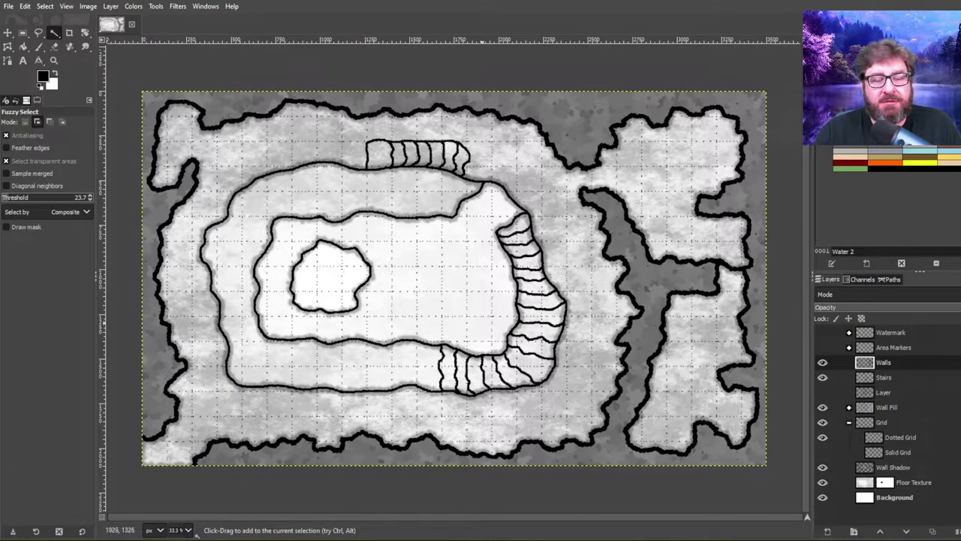
left_click(897, 467)
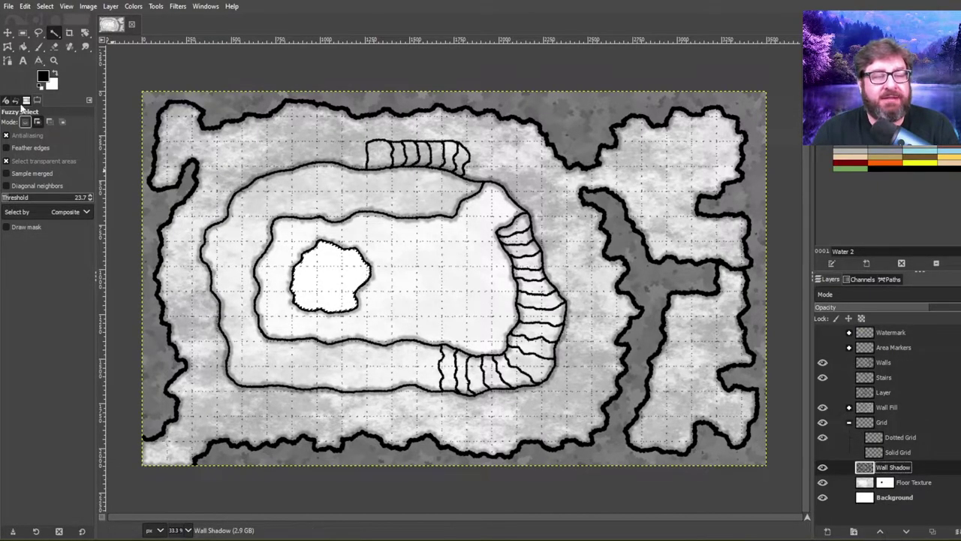
left_click(45, 6)
left_click(60, 35)
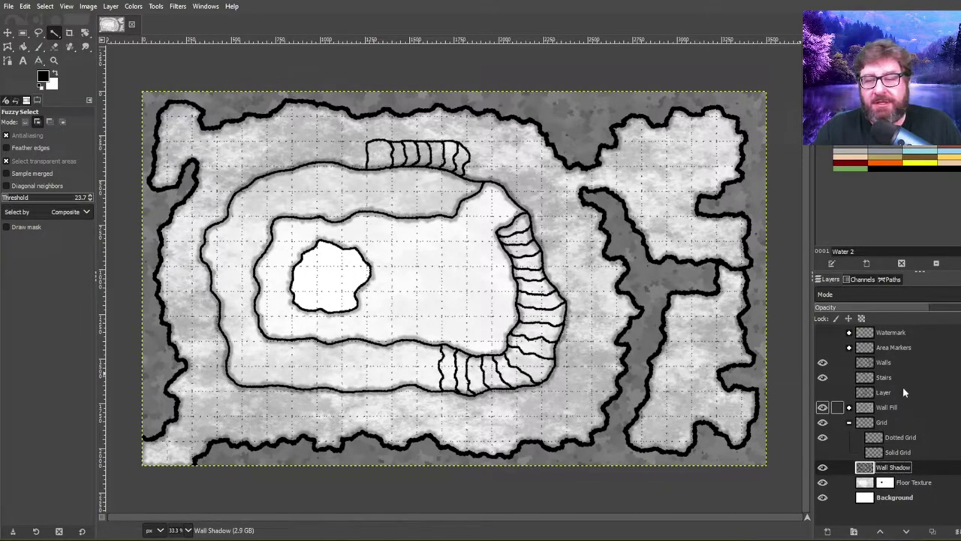
left_click(886, 363)
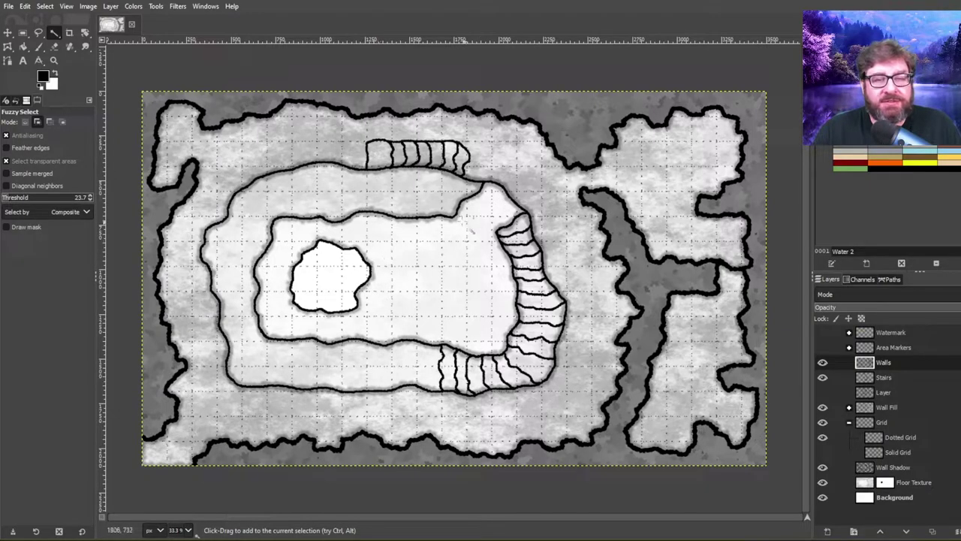
Subtract a ring around the central island from the middle-tier selection and clear that floor's shadow on Wall Shadow
left_click(38, 32)
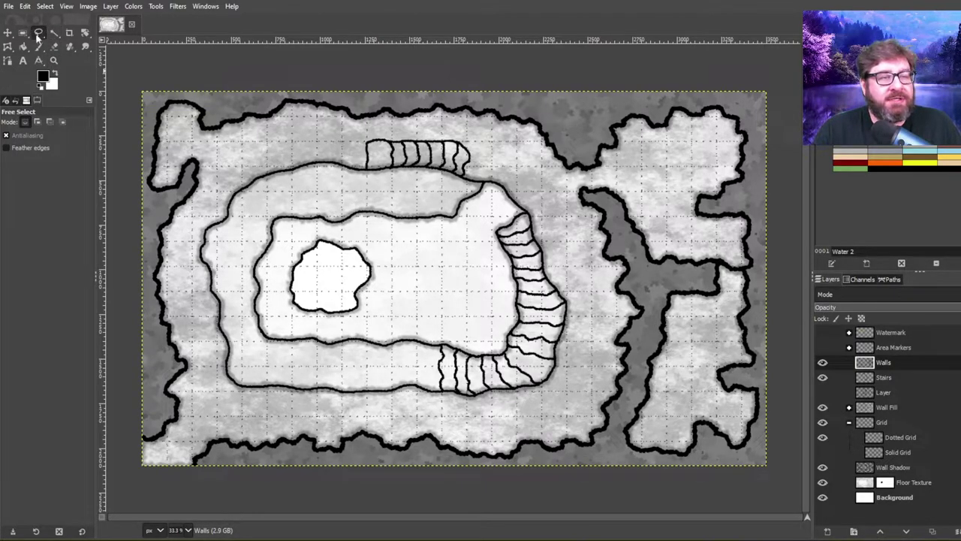
left_click(50, 122)
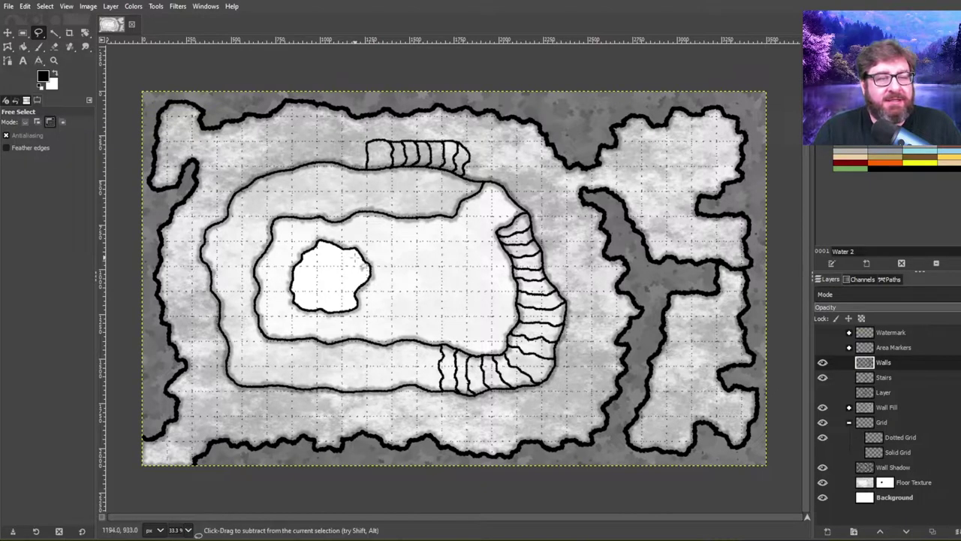
mouse_move(356, 242)
left_mouse_down()
mouse_move(304, 237)
mouse_move(284, 259)
mouse_move(284, 306)
mouse_move(299, 320)
mouse_move(332, 325)
mouse_move(375, 307)
mouse_move(395, 258)
left_mouse_up()
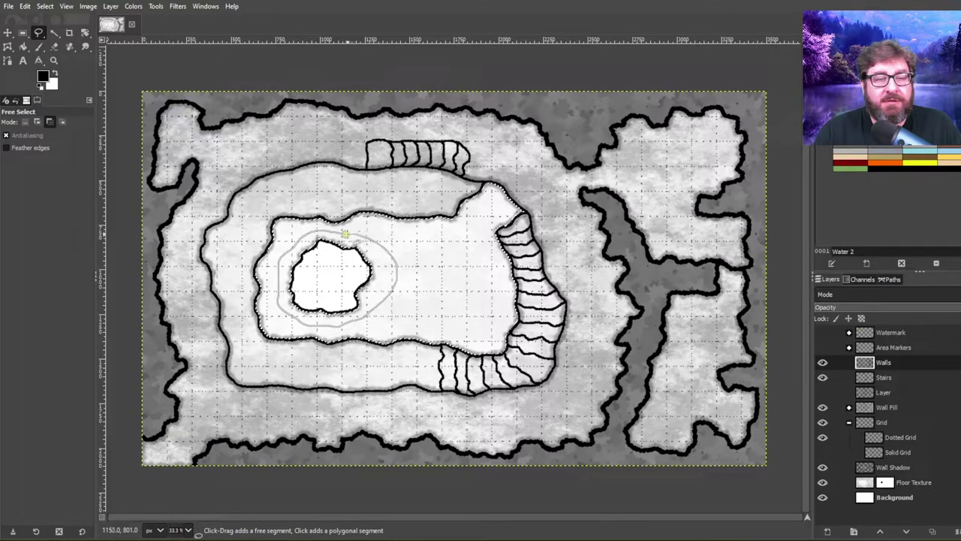
key("Return")
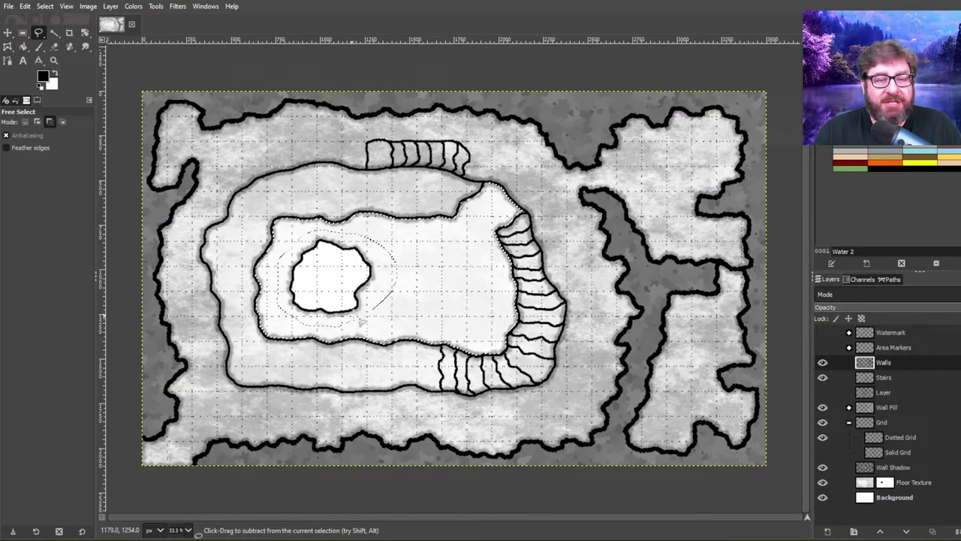
left_click(889, 468)
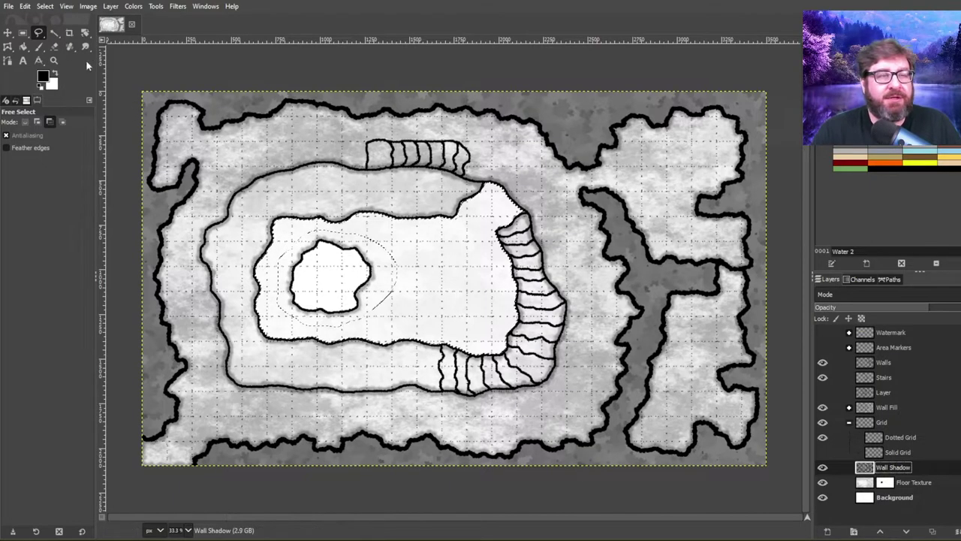
left_click(45, 6)
left_click(64, 33)
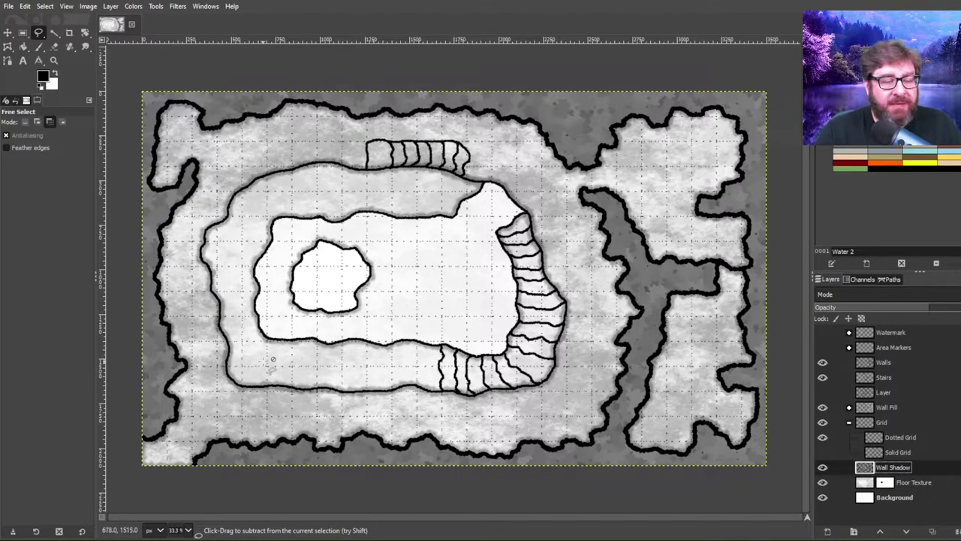
left_click(54, 33)
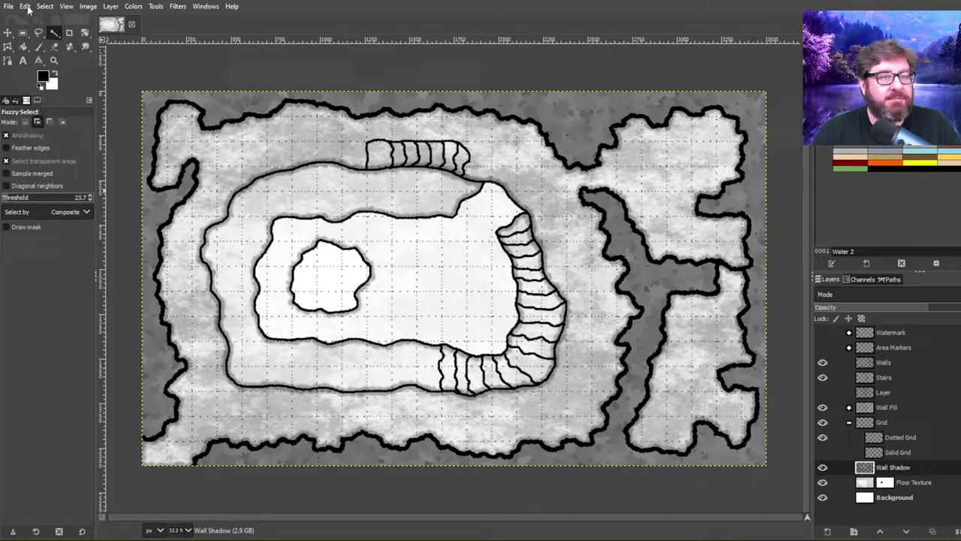
Undo the fuzzy selection and trace the middle floor tier with Free Select on the Walls layer
left_click(26, 6)
left_click(34, 24)
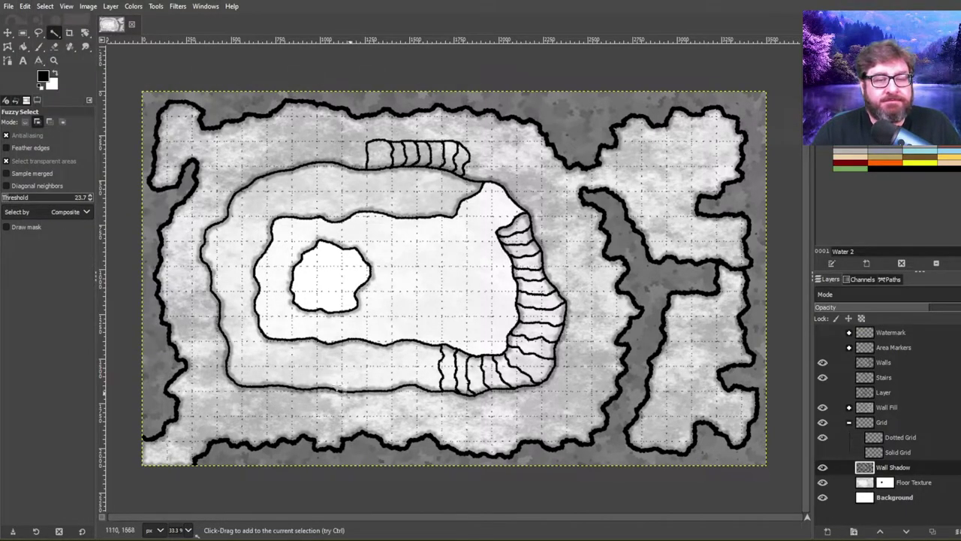
left_click(883, 362)
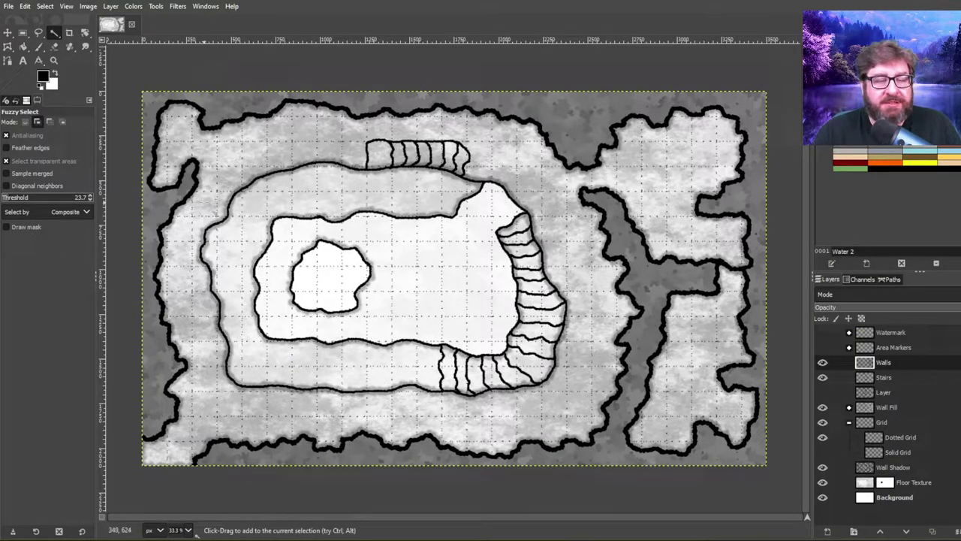
left_click(38, 33)
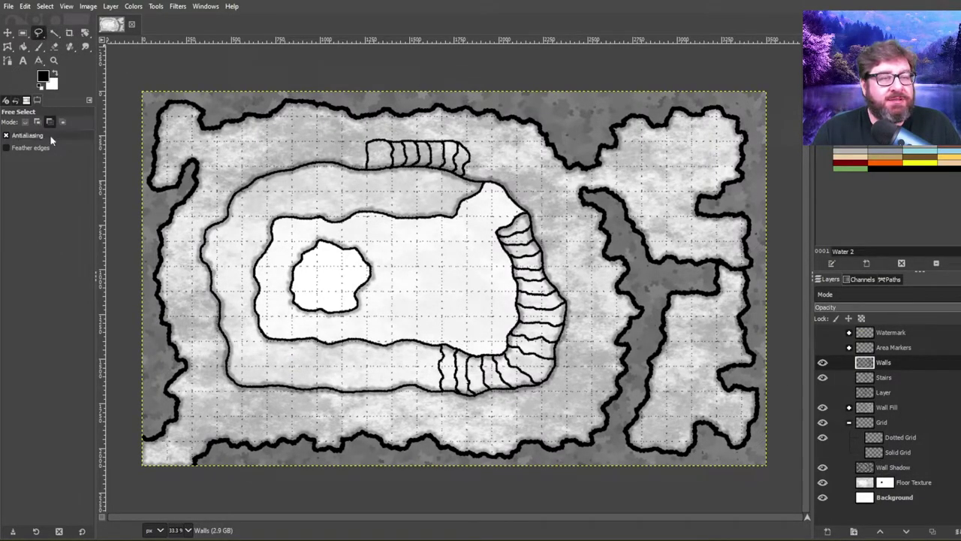
mouse_move(333, 198)
left_mouse_down()
mouse_move(270, 203)
mouse_move(243, 246)
mouse_move(244, 275)
left_mouse_up()
left_click_drag(245, 337, 328, 366)
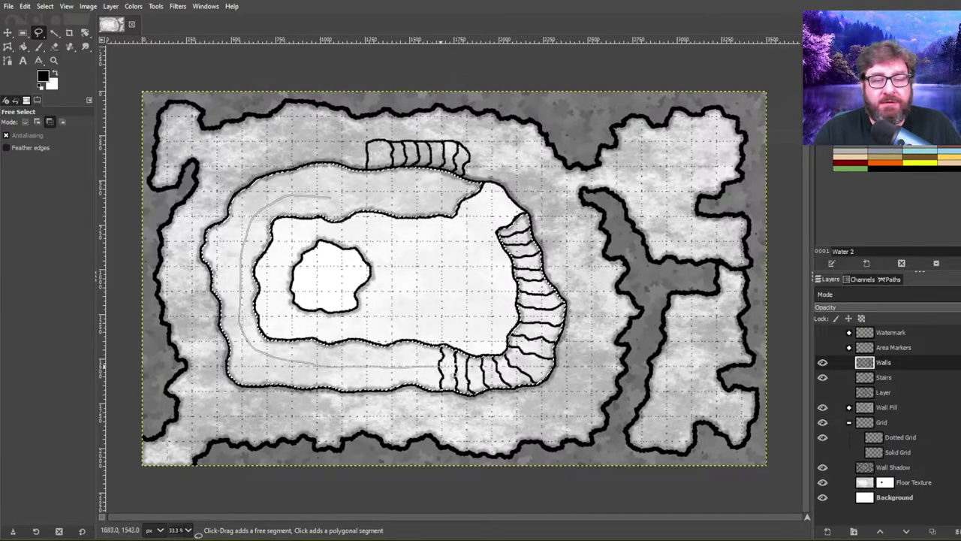
mouse_move(539, 298)
left_mouse_down()
mouse_move(532, 267)
mouse_move(503, 235)
left_mouse_up()
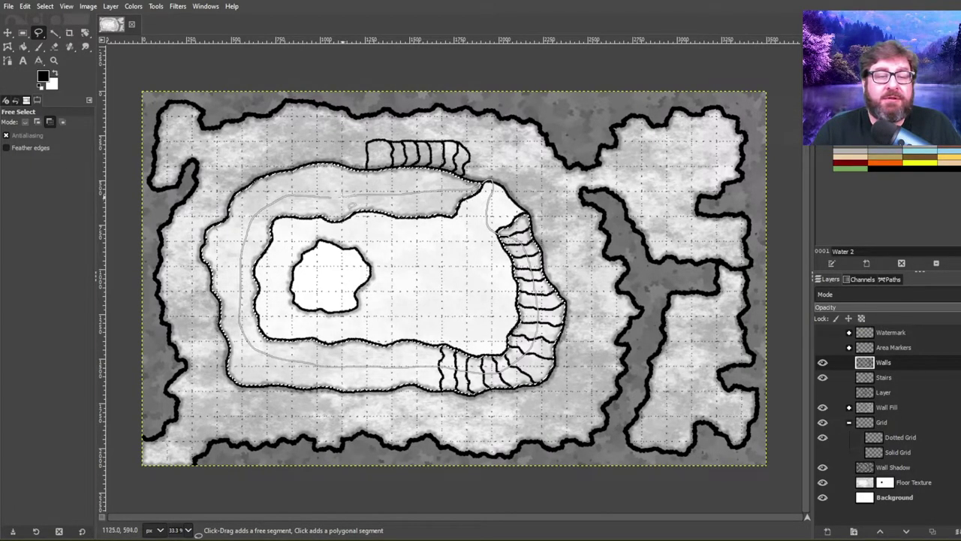
double_click(330, 198)
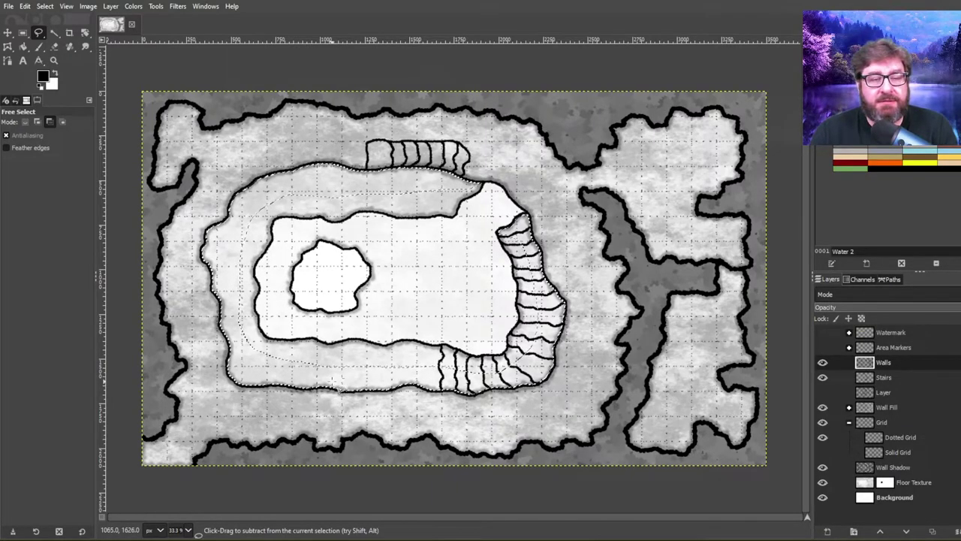
Restore the accidentally cleared walls, clear the traced band on Wall Shadow, and deselect
left_click(25, 6)
left_click(35, 22)
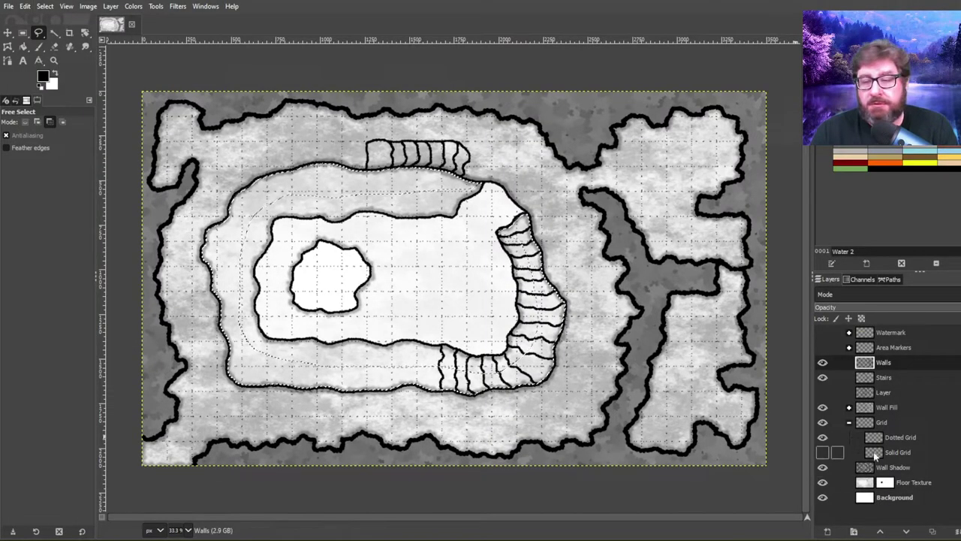
left_click(883, 467)
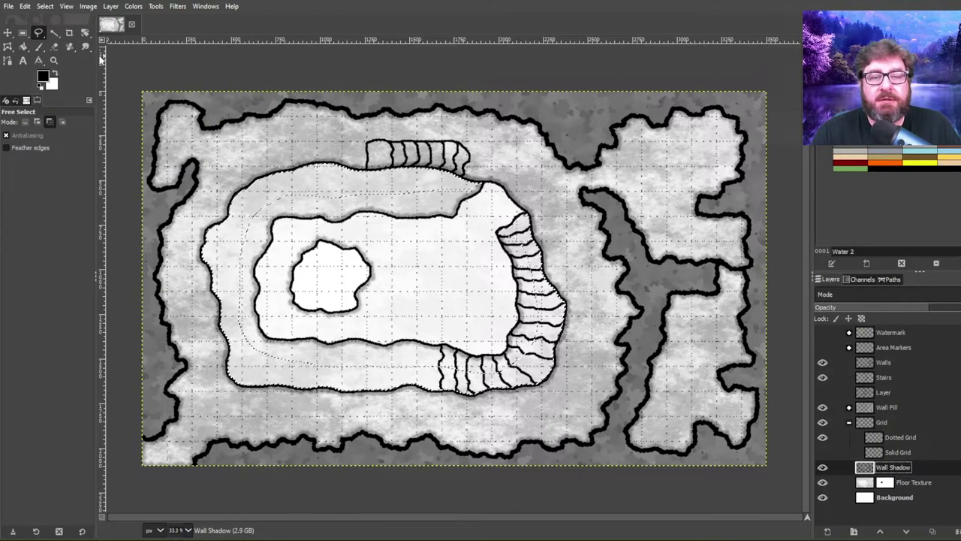
left_click(45, 6)
left_click(48, 33)
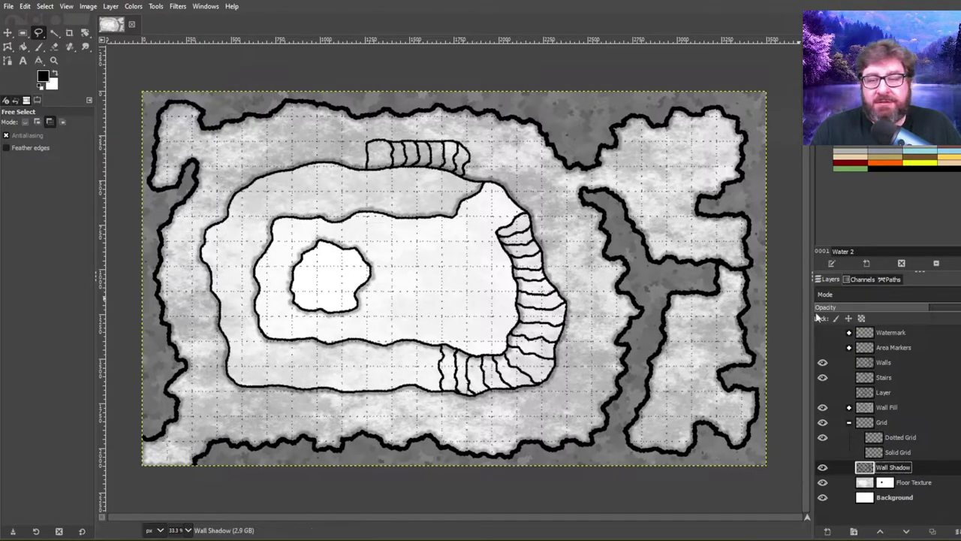
Check the Stairs layer and paint a curved stroke closing the right end of the top stairs
left_click(824, 377)
left_click(823, 377)
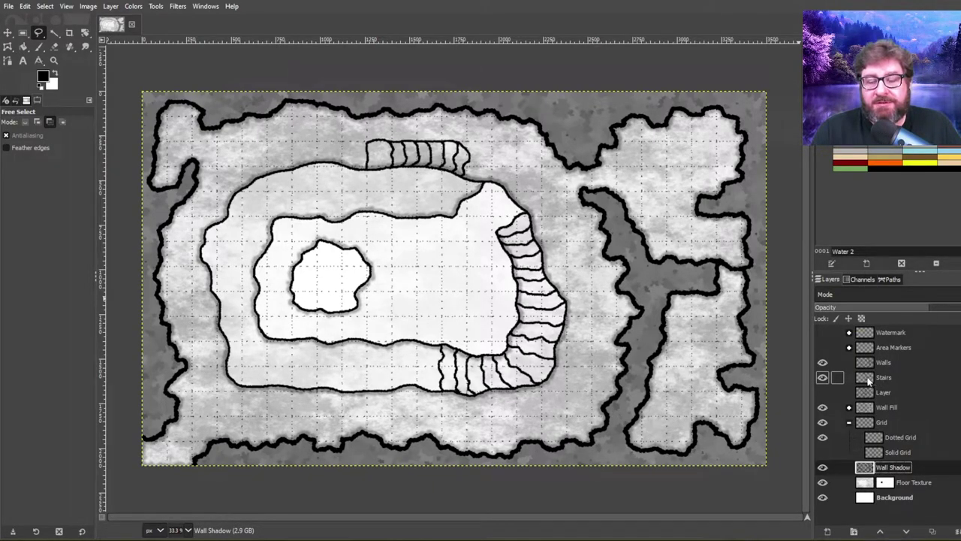
left_click(39, 48)
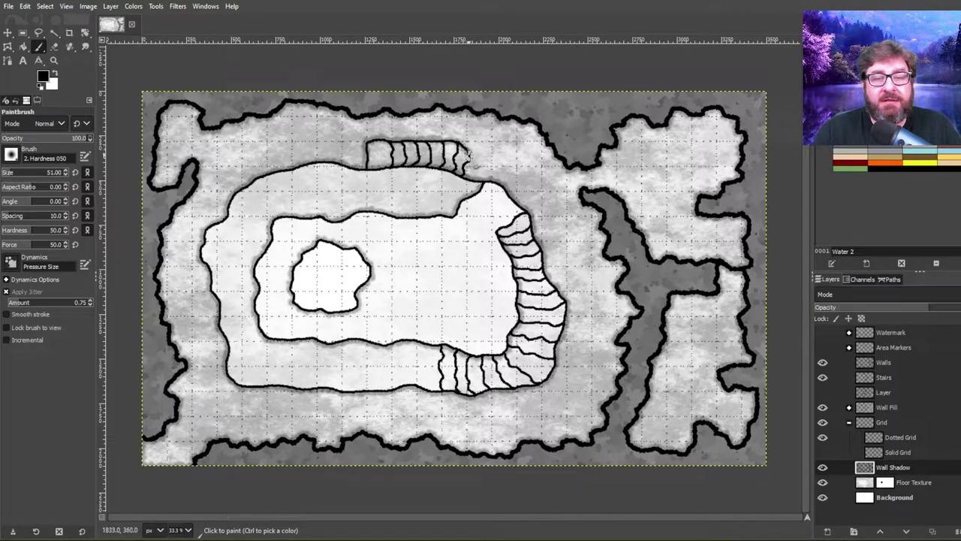
left_click_drag(469, 153, 461, 176)
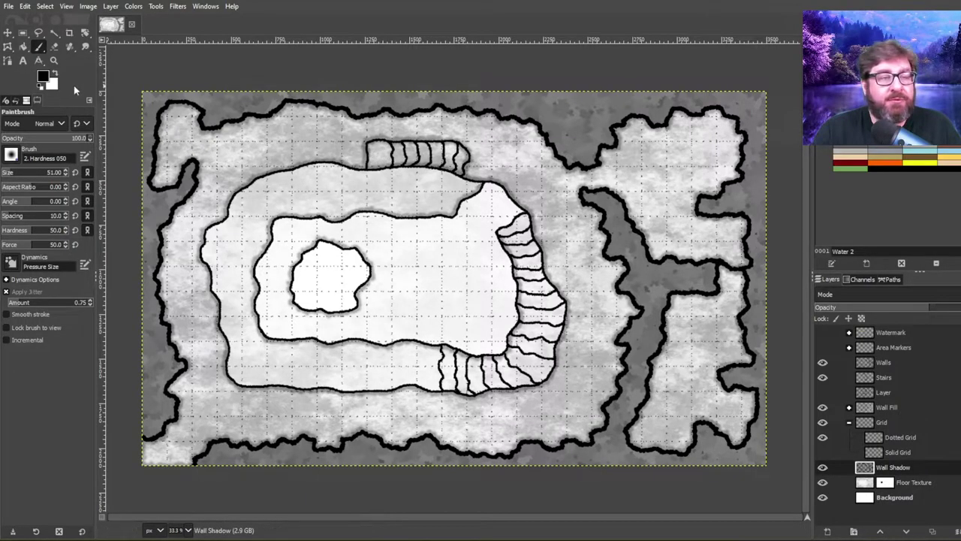
left_click(54, 46)
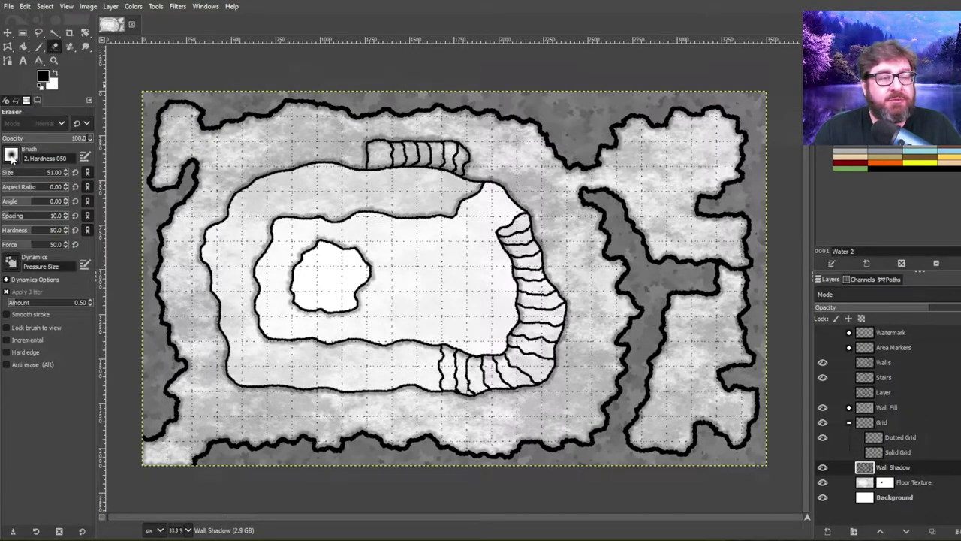
Set the eraser to the 2. Hardness 100 brush at size 35 and save Luna Portal.xcf
left_click(79, 185)
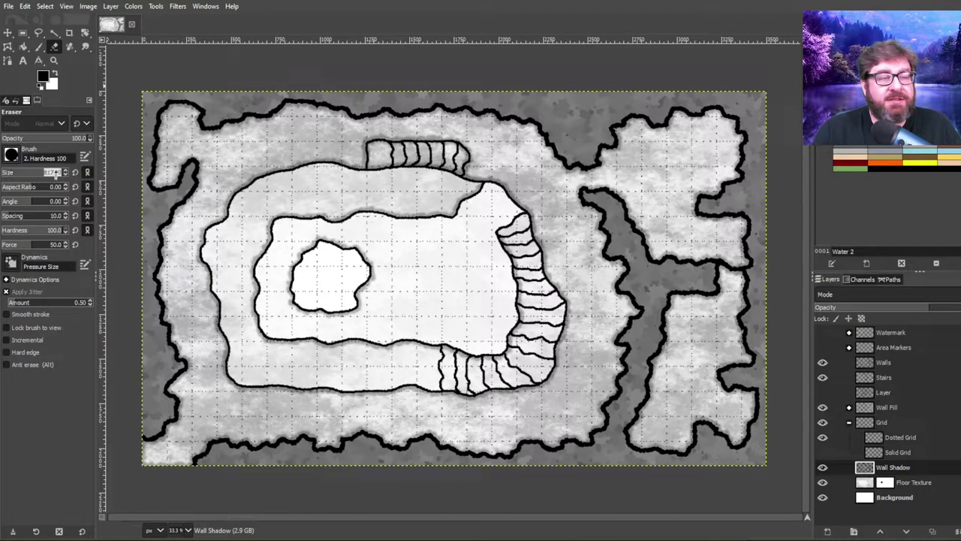
type("35")
key("Return")
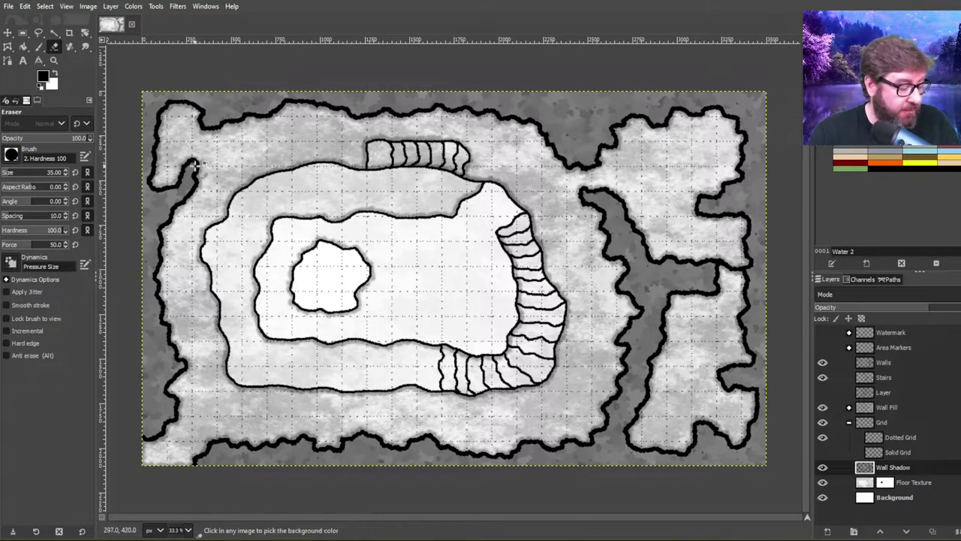
key("ctrl+s")
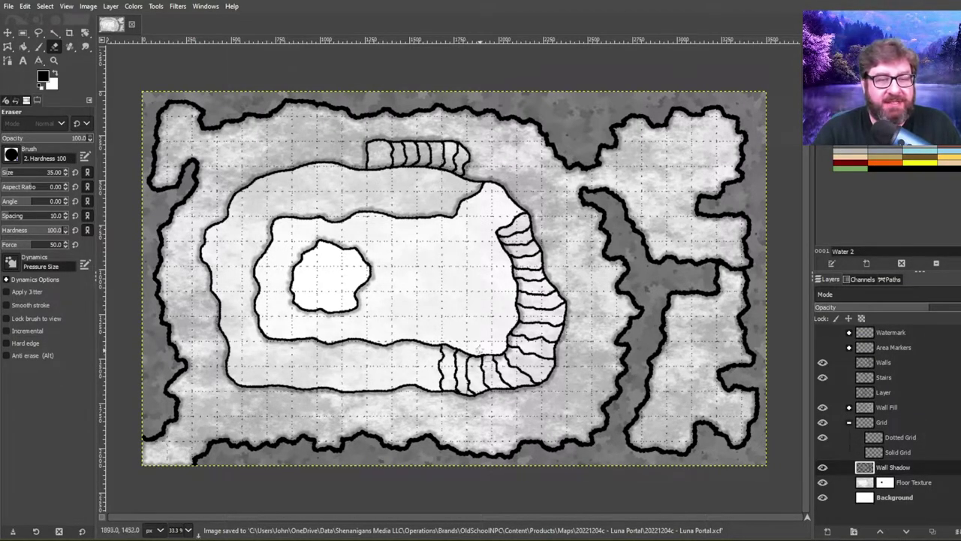
left_click(38, 46)
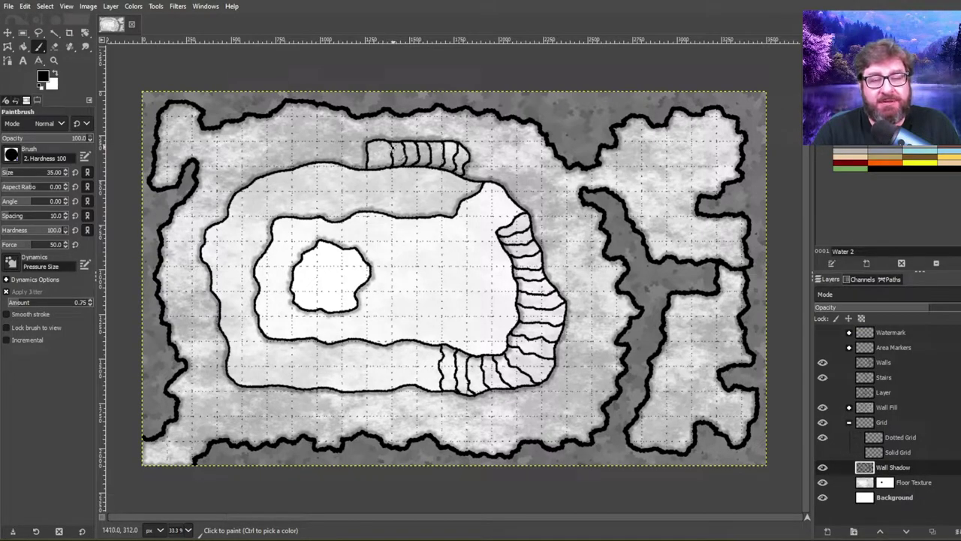
Switch the paintbrush to the 2. Hardness 050 brush at size 20
left_click(12, 155)
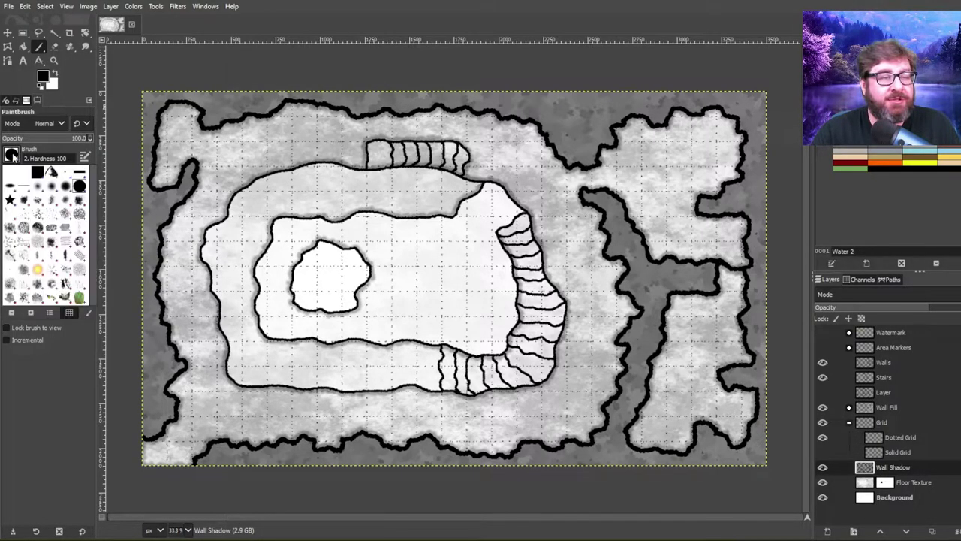
left_click(51, 189)
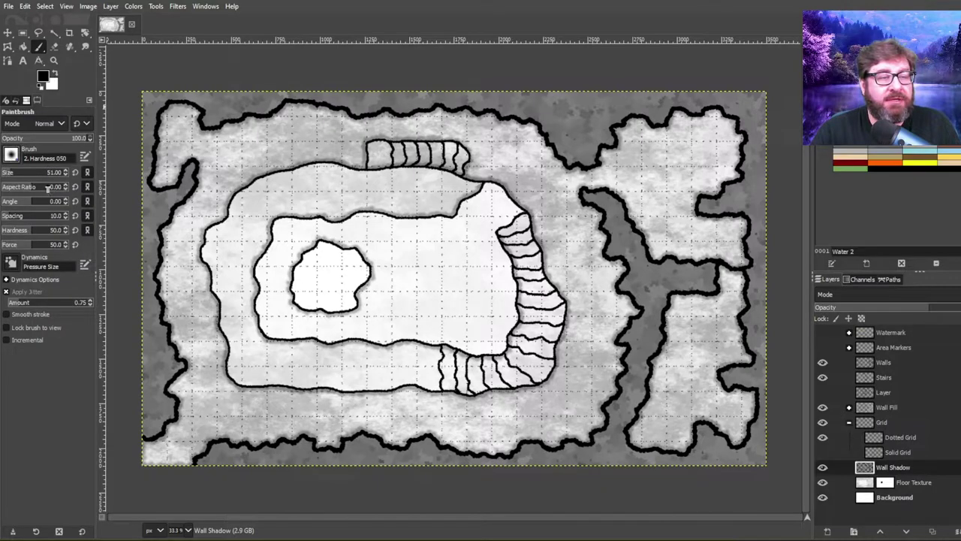
double_click(57, 173)
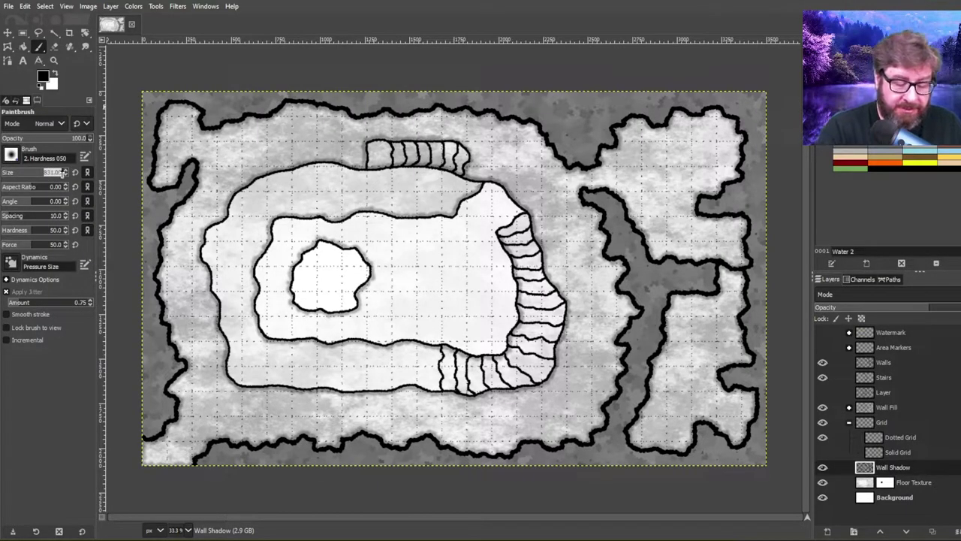
type("20")
key("Return")
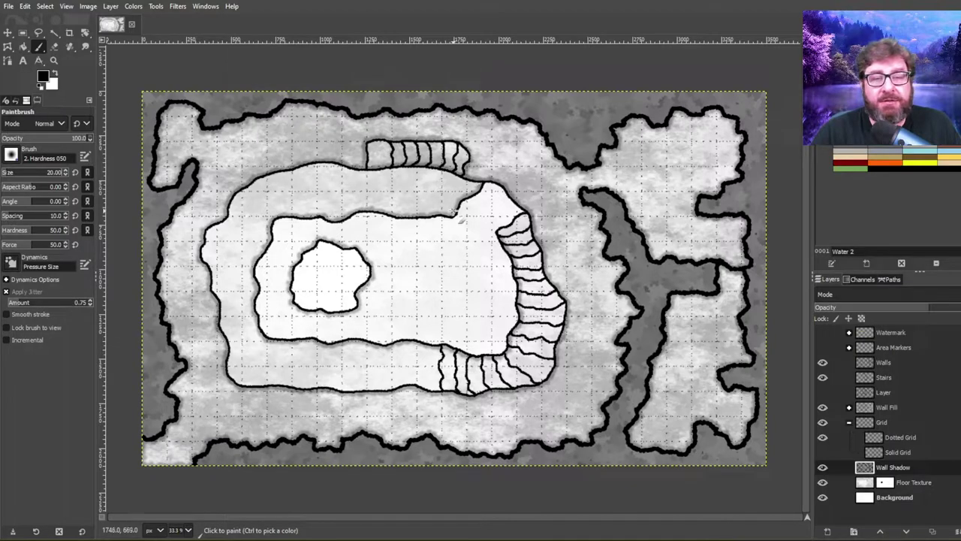
Touch up the wall line, add a top-stairs line, and shade the upper-right stair edge
left_click_drag(459, 216, 456, 206)
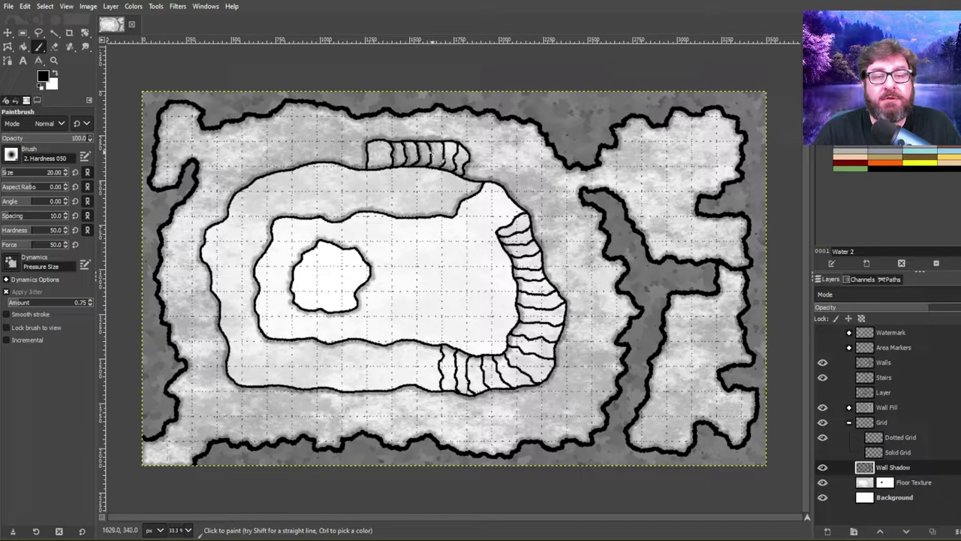
left_click_drag(429, 165, 431, 152)
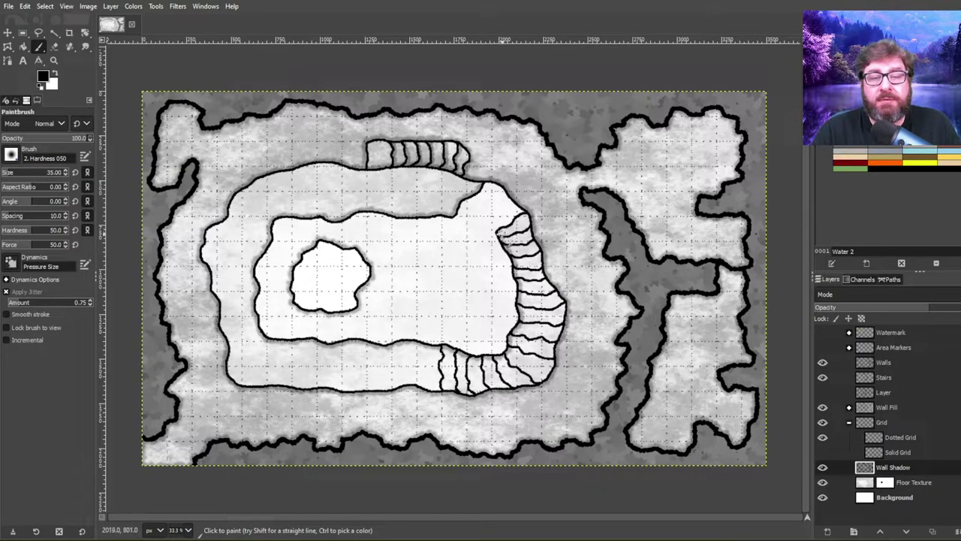
type("80")
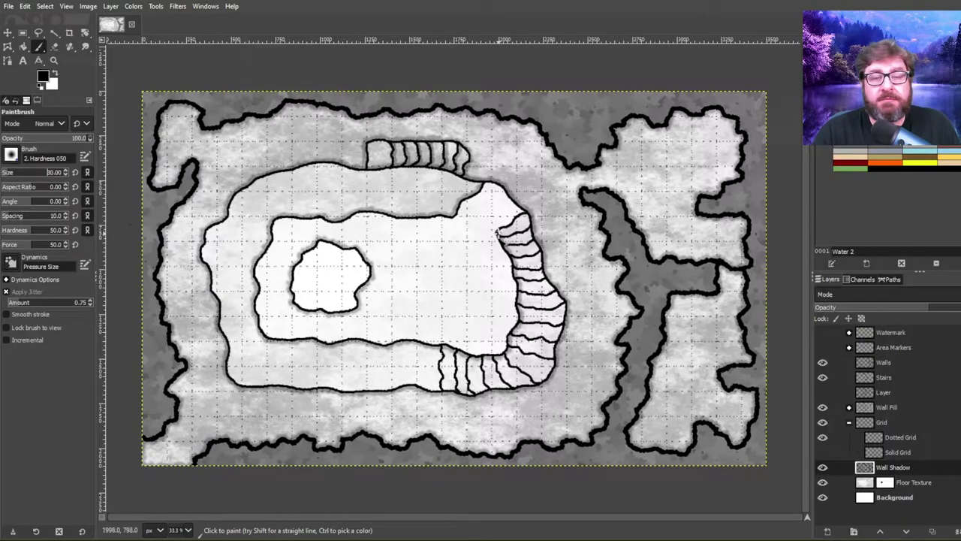
left_click_drag(504, 231, 525, 216)
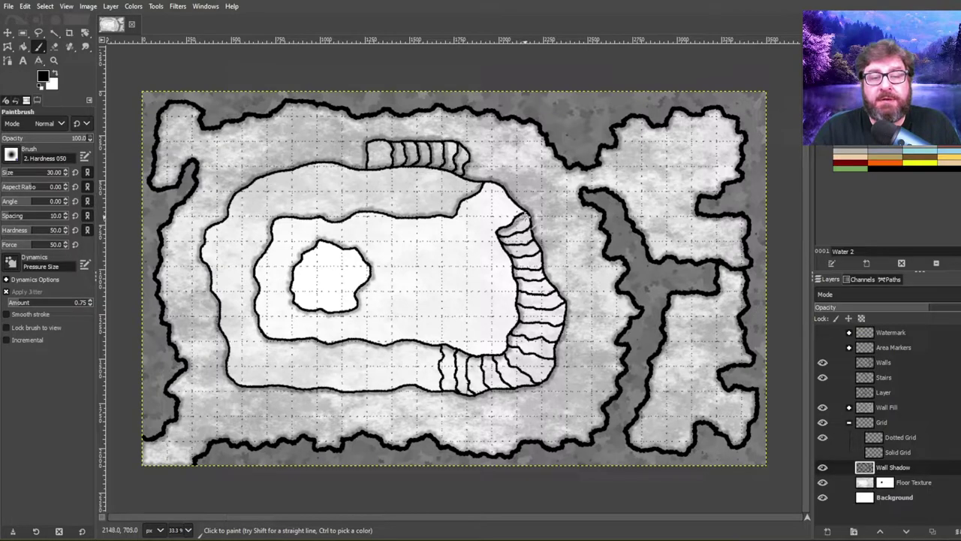
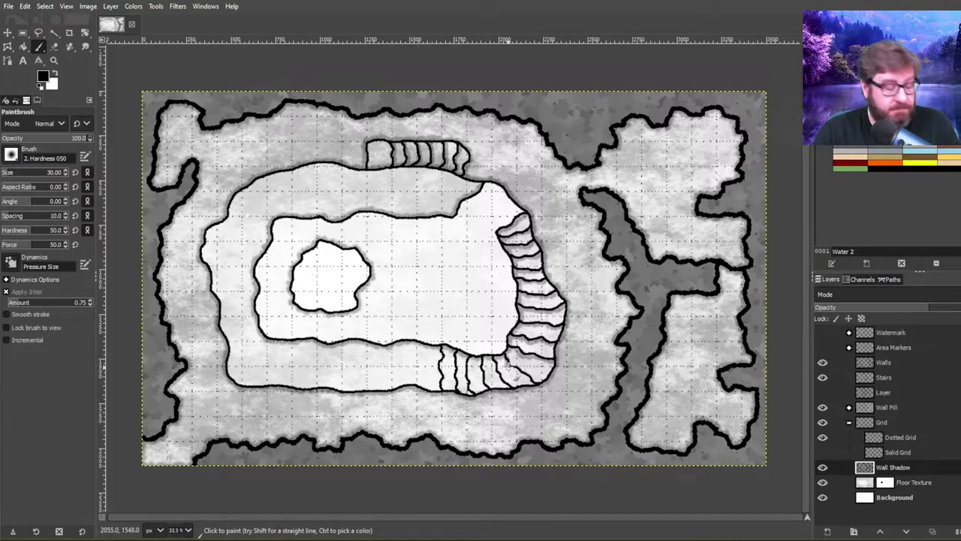
Darken the left edge of the lower stair lines with the paintbrush and save the map
key("ctrl")
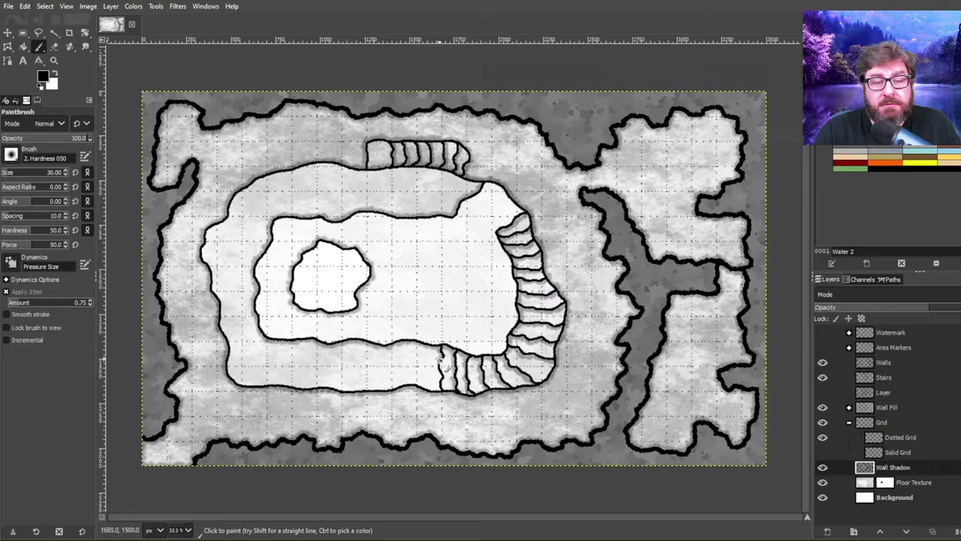
mouse_move(438, 358)
left_mouse_down()
mouse_move(445, 396)
mouse_move(441, 349)
left_mouse_up()
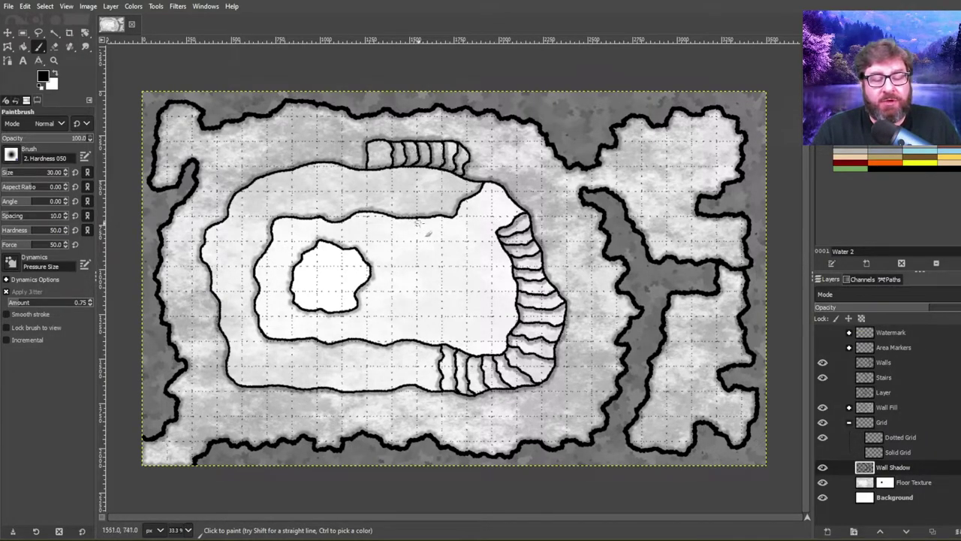
key("ctrl+s")
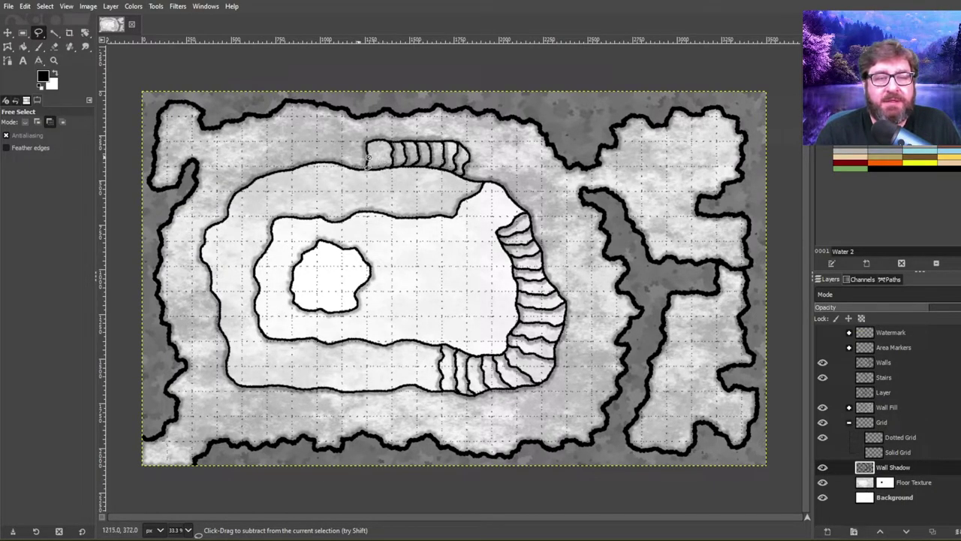
Trace a closed freehand selection around the small flight of stairs at the top of the cave
left_click(45, 7)
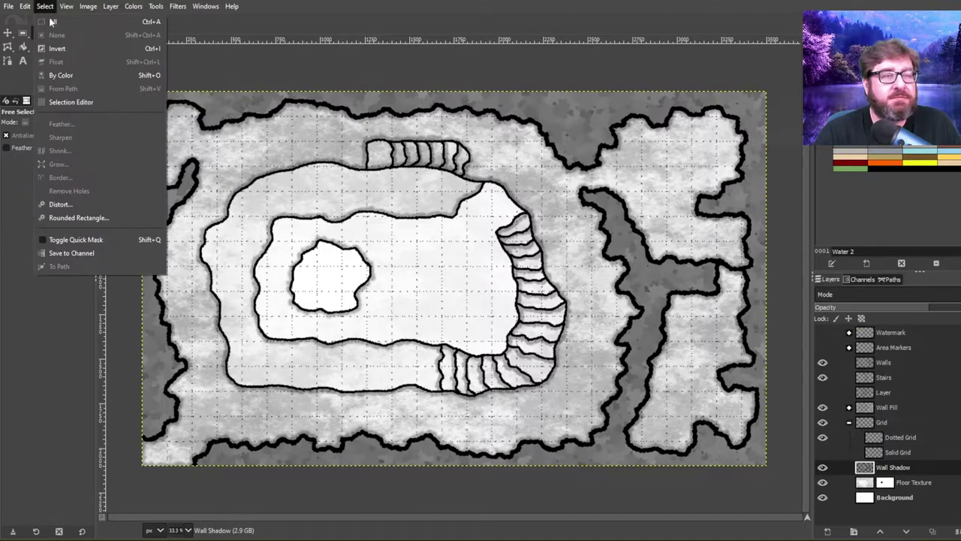
left_click(55, 288)
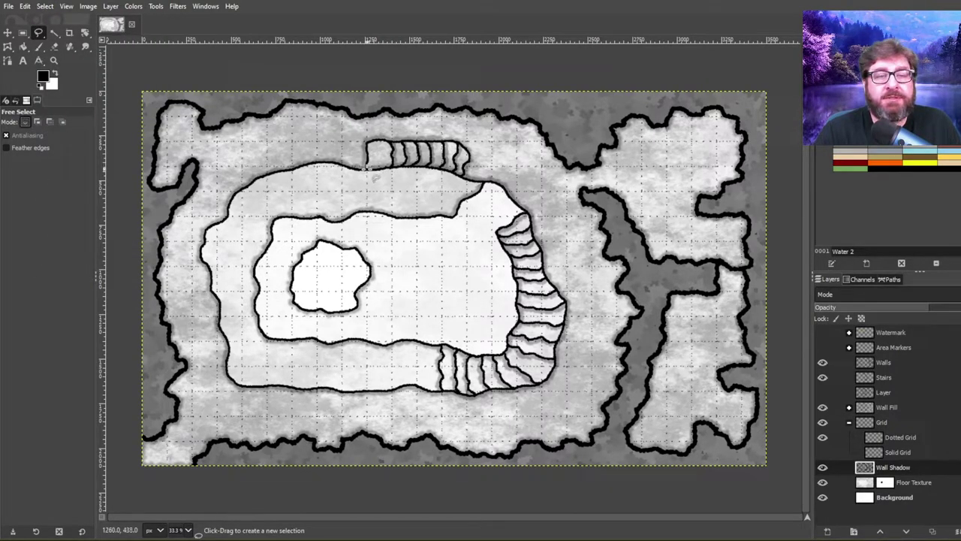
left_click(366, 169)
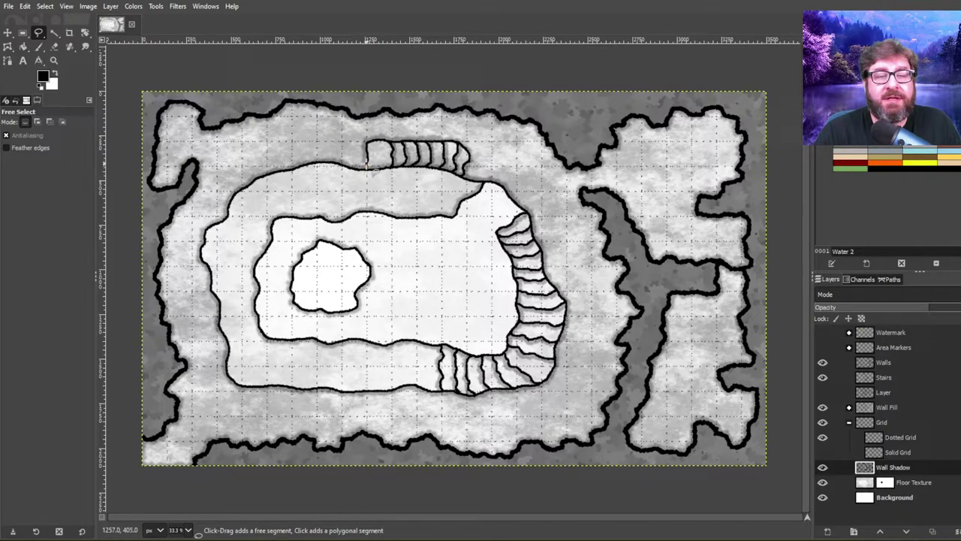
mouse_move(372, 153)
left_mouse_down()
mouse_move(447, 139)
mouse_move(469, 153)
mouse_move(462, 177)
mouse_move(418, 163)
left_mouse_up()
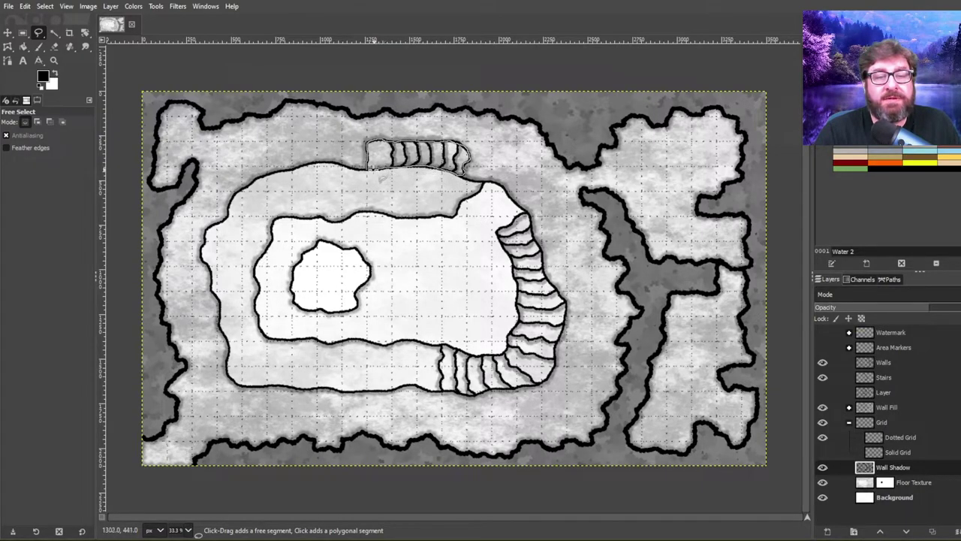
left_click_drag(367, 170, 368, 166)
key("Return")
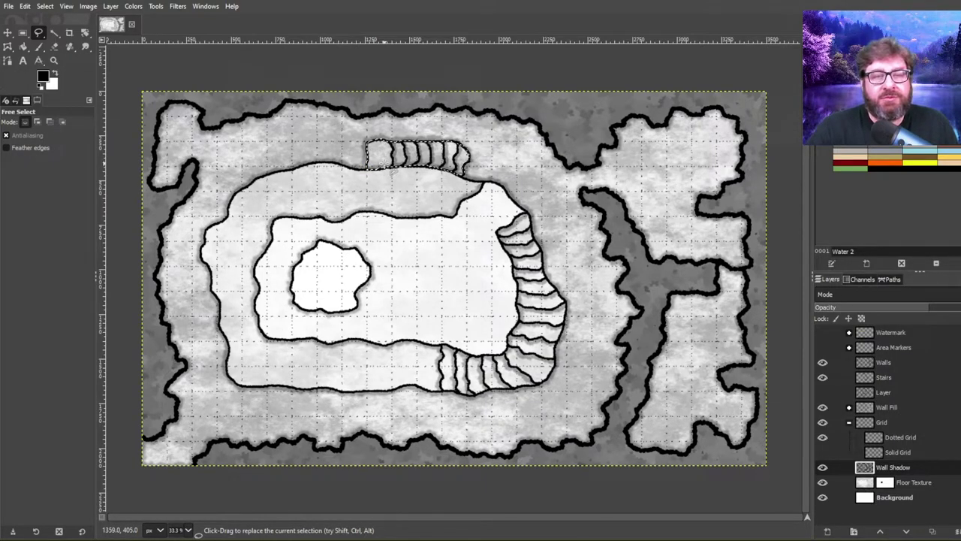
On the Floor Texture layer, raise the Levels gamma to 2.00 to lighten the selected stairs
left_click(868, 485)
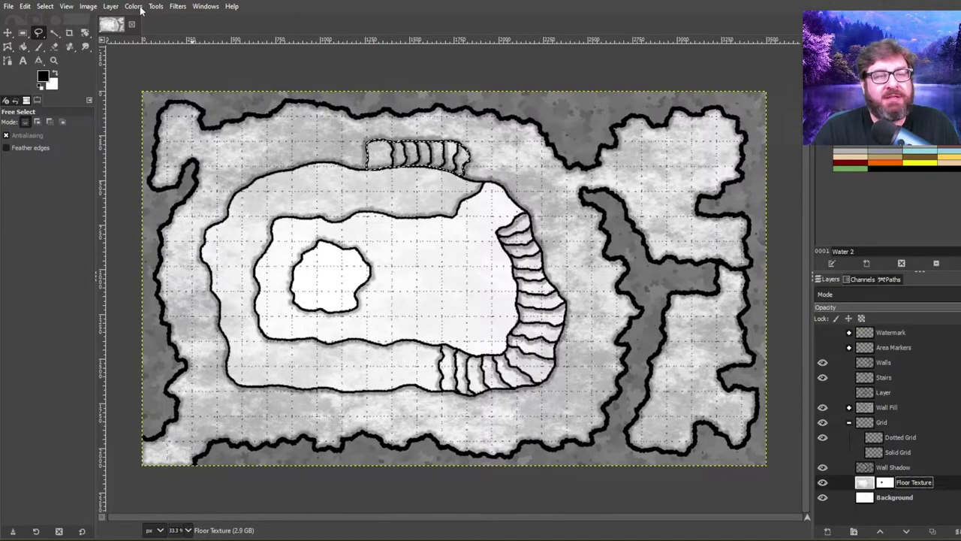
left_click(140, 9)
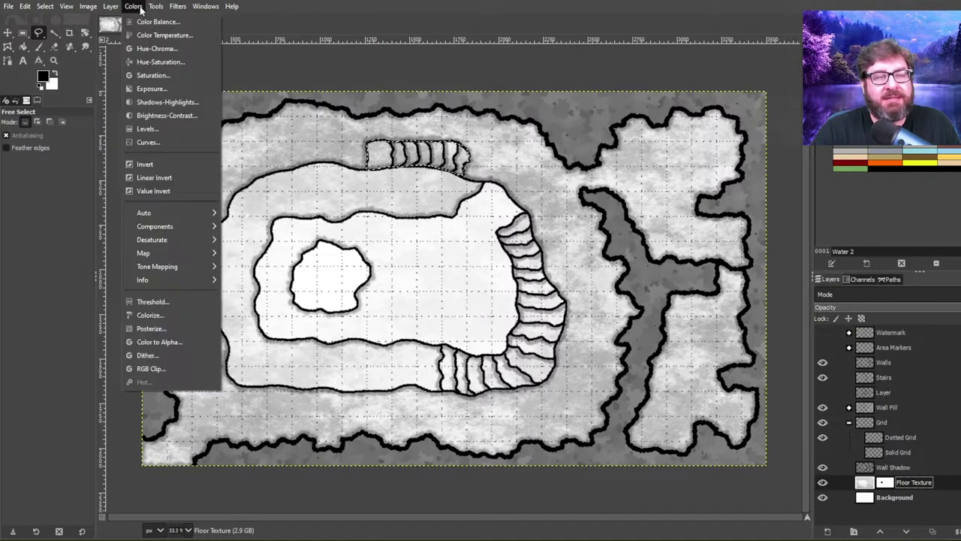
left_click(148, 131)
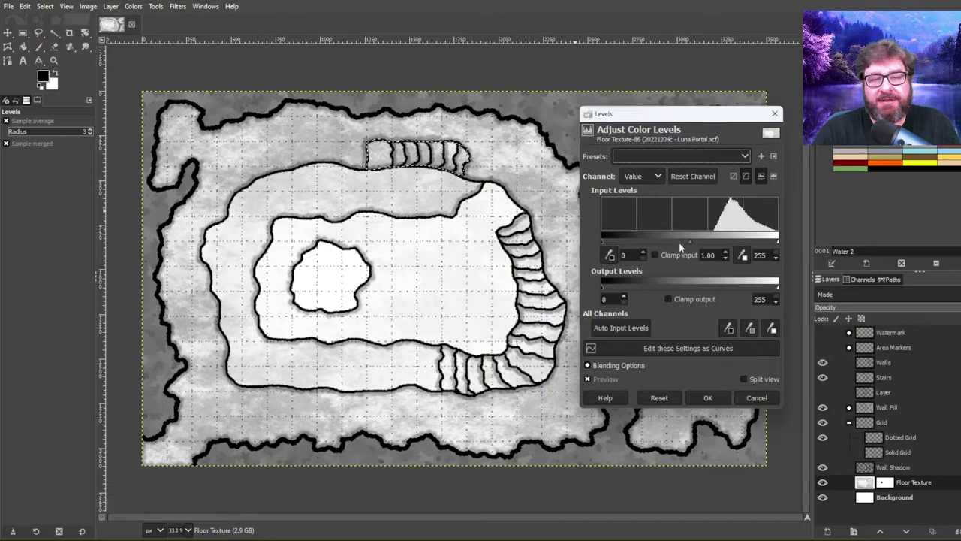
left_click_drag(691, 244, 662, 241)
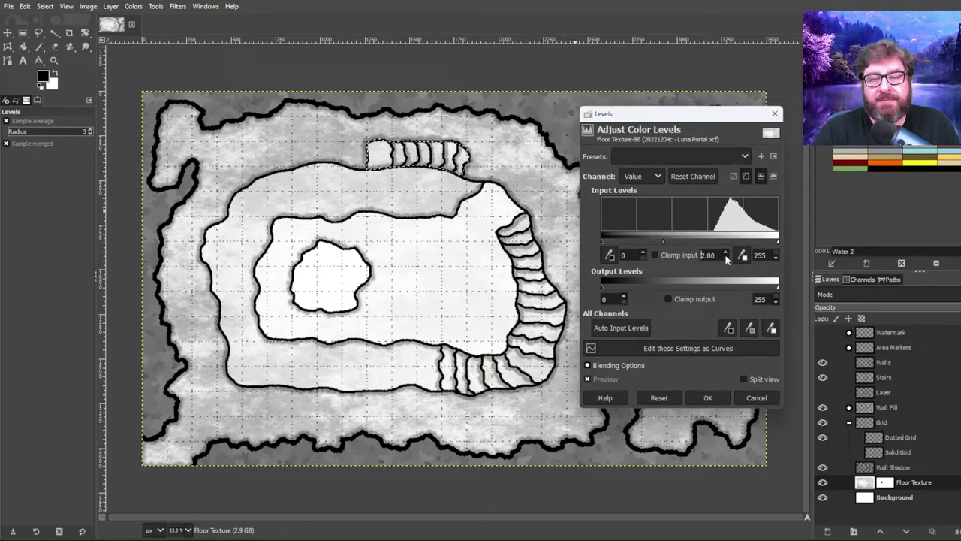
scroll(724, 254, "down", 2)
left_click(708, 398)
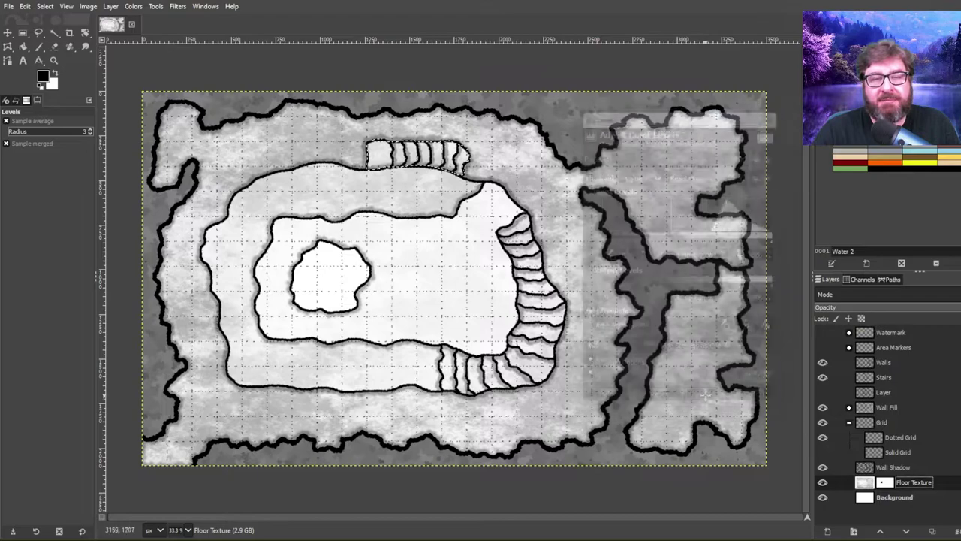
left_click(45, 7)
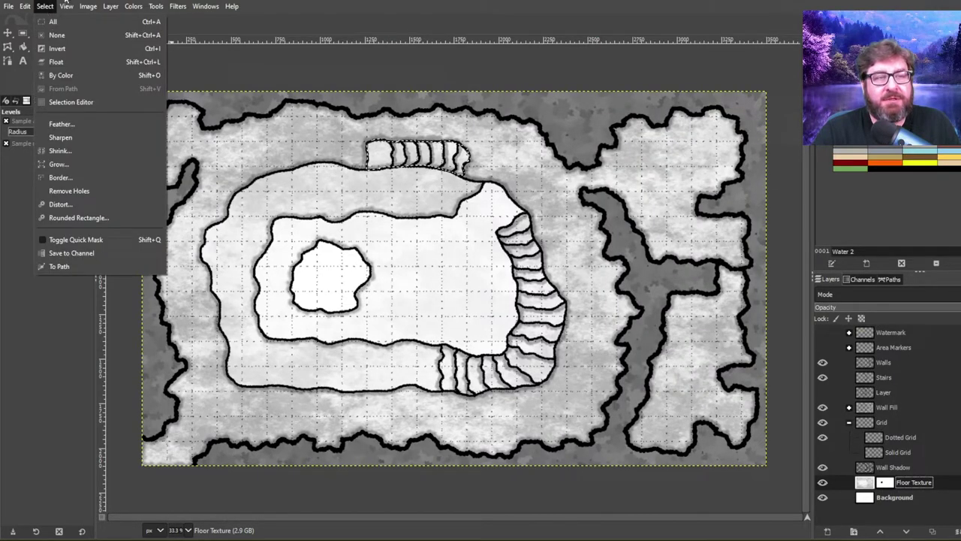
Add a new layer above Floor Texture and set the Gradient tool to FG to Transparent, Linear
key("Escape")
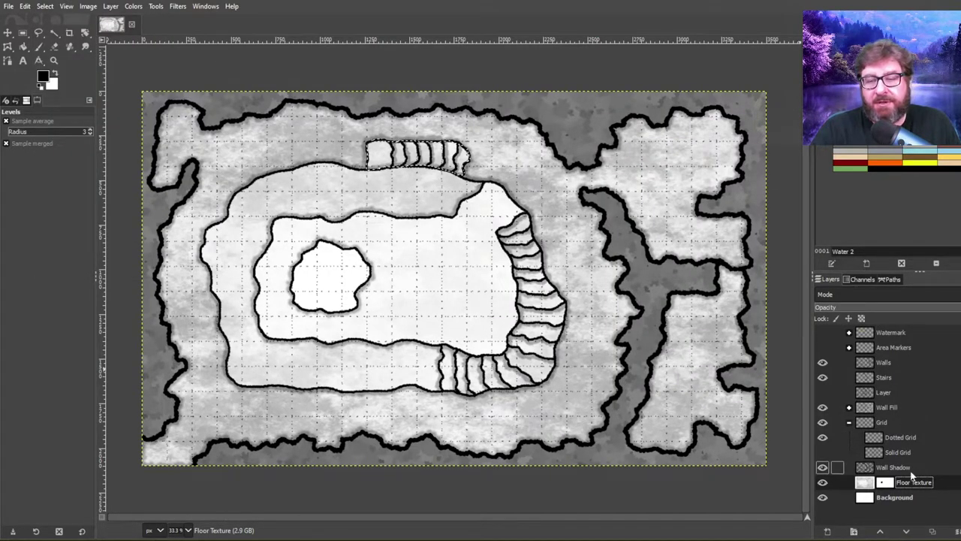
left_click(827, 531, "shift")
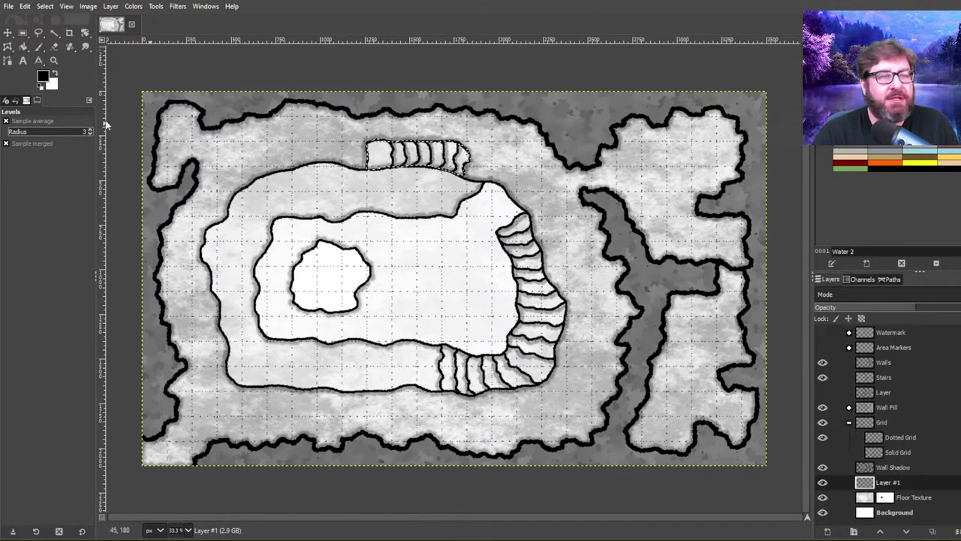
left_click(24, 46)
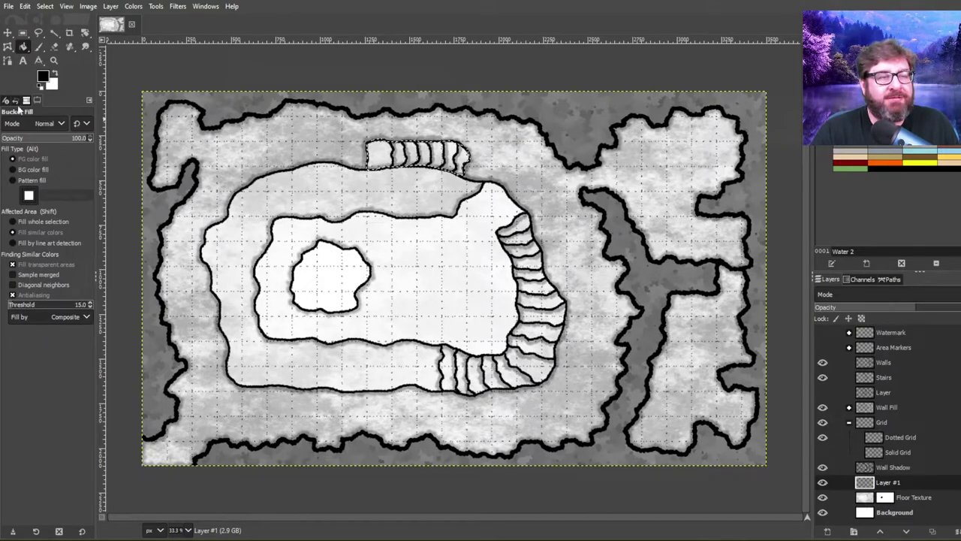
key("g")
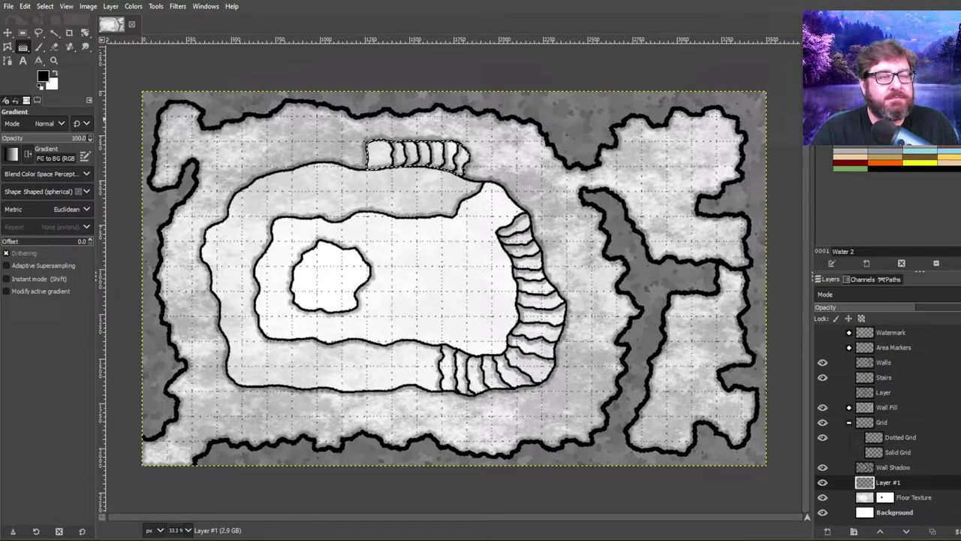
left_click(12, 154)
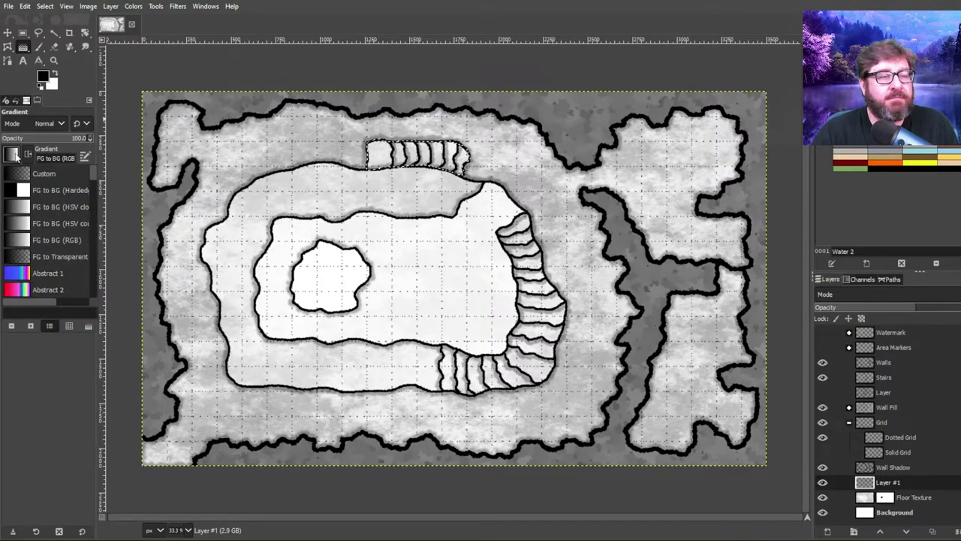
left_click(22, 258)
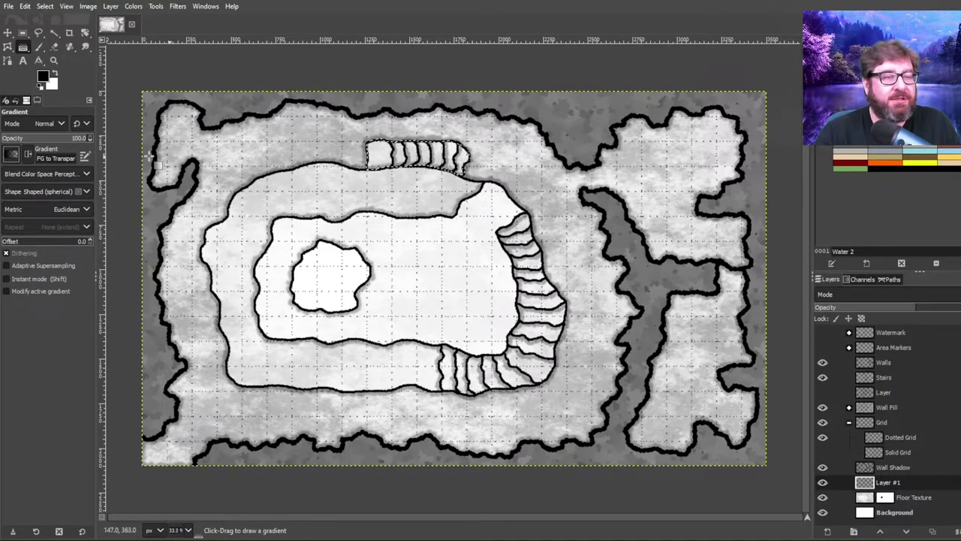
left_click(30, 193)
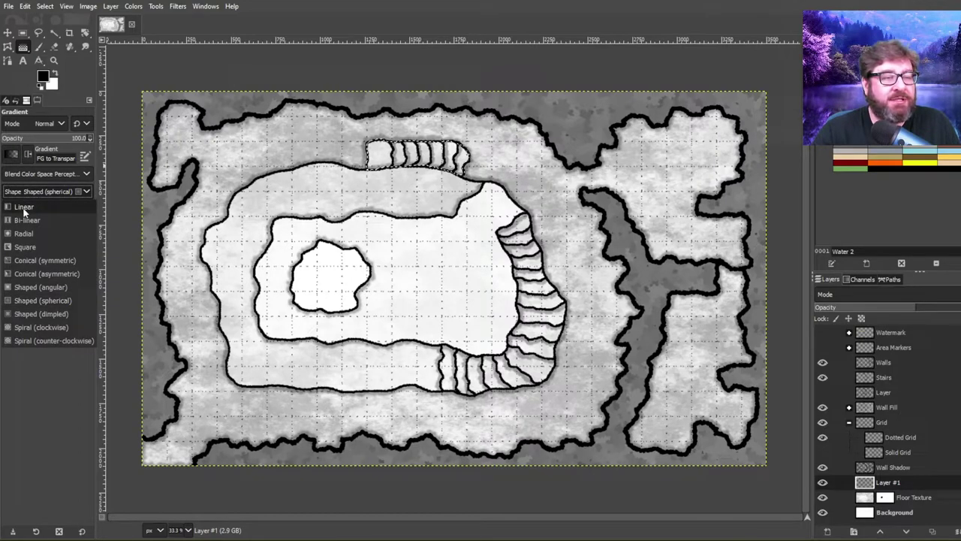
left_click(24, 208)
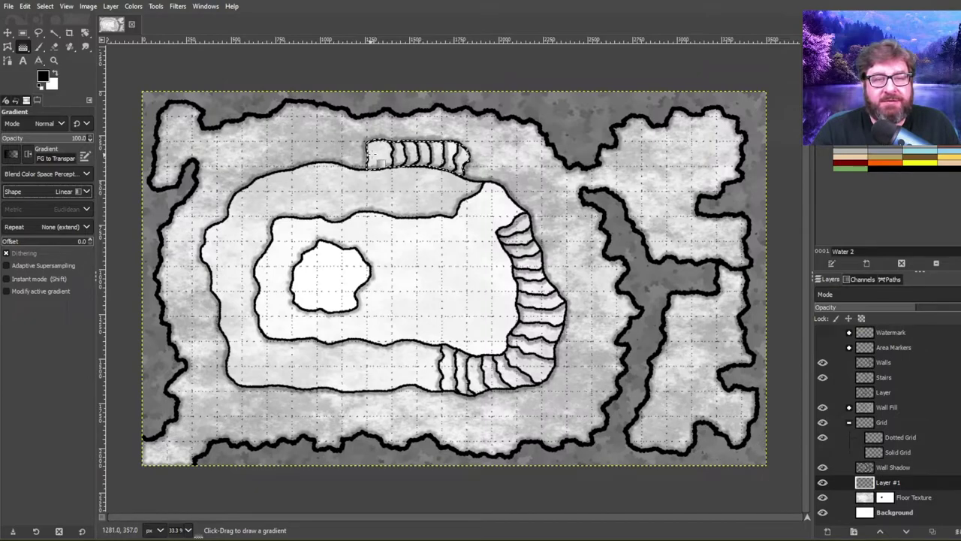
Draw the gradient across the top stairs, shift its start point right, and apply it
left_click_drag(481, 169, 372, 156)
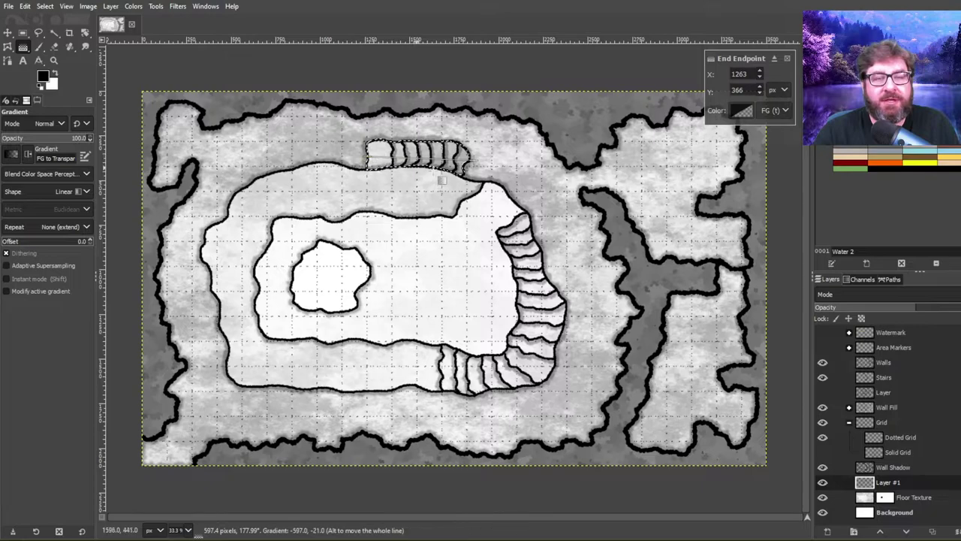
left_click_drag(472, 160, 491, 160)
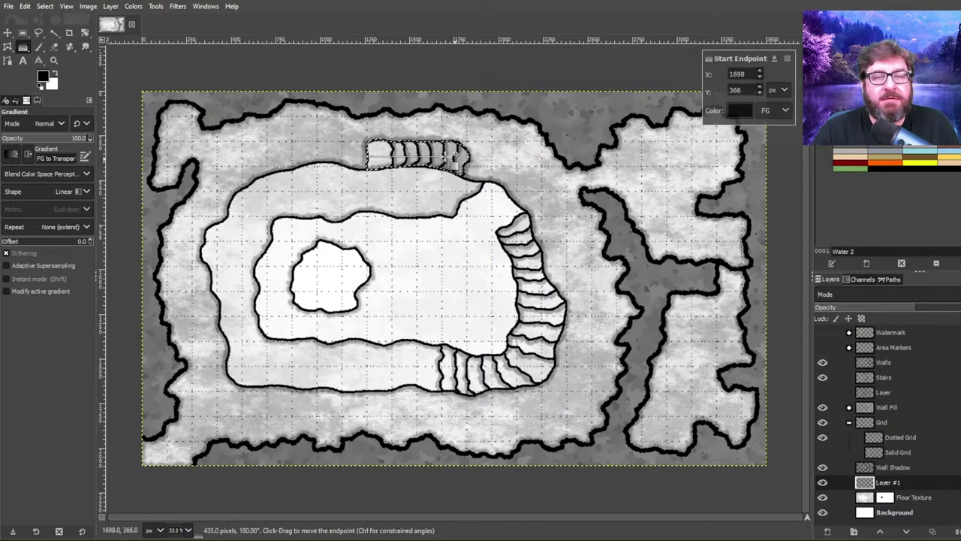
left_click_drag(449, 156, 480, 161)
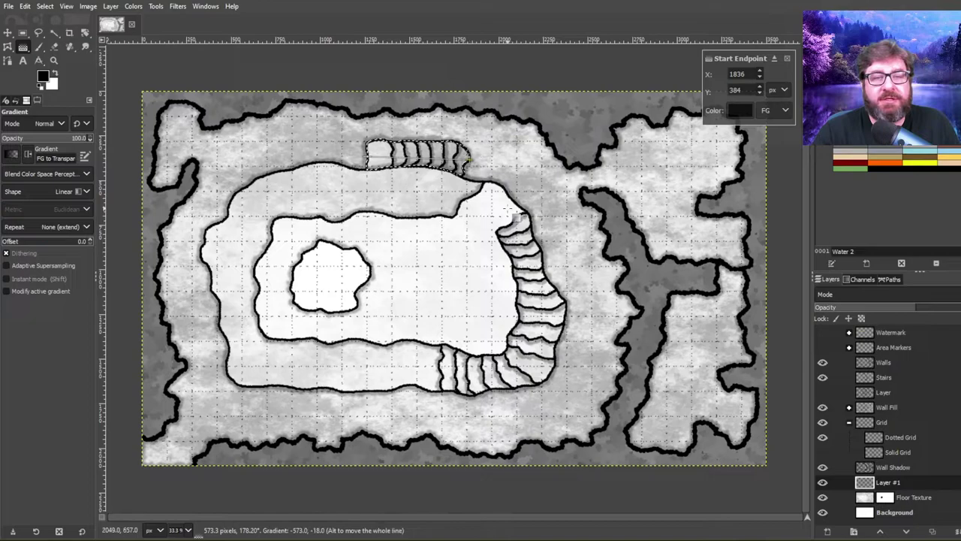
key("Return")
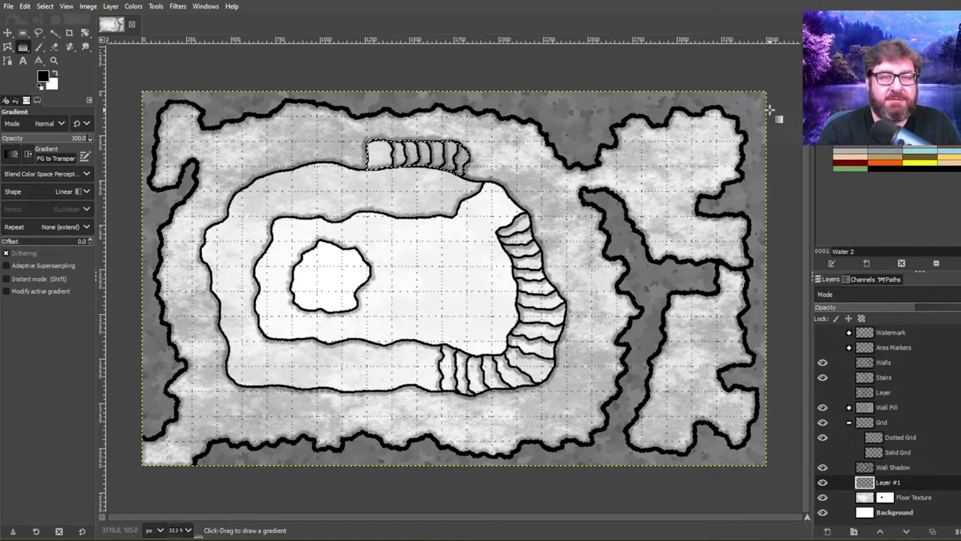
Remove the selection around the top stairs with Select > None
left_click(43, 7)
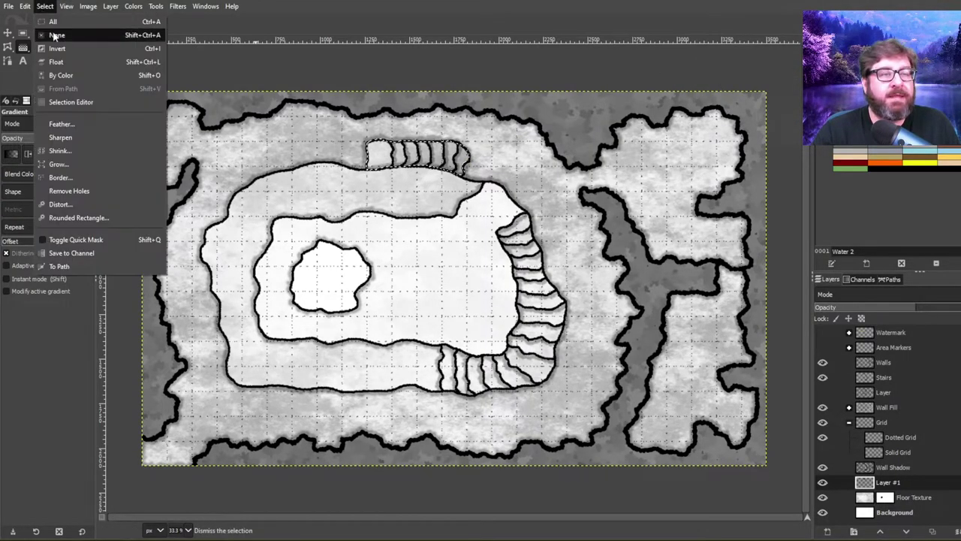
left_click(50, 30)
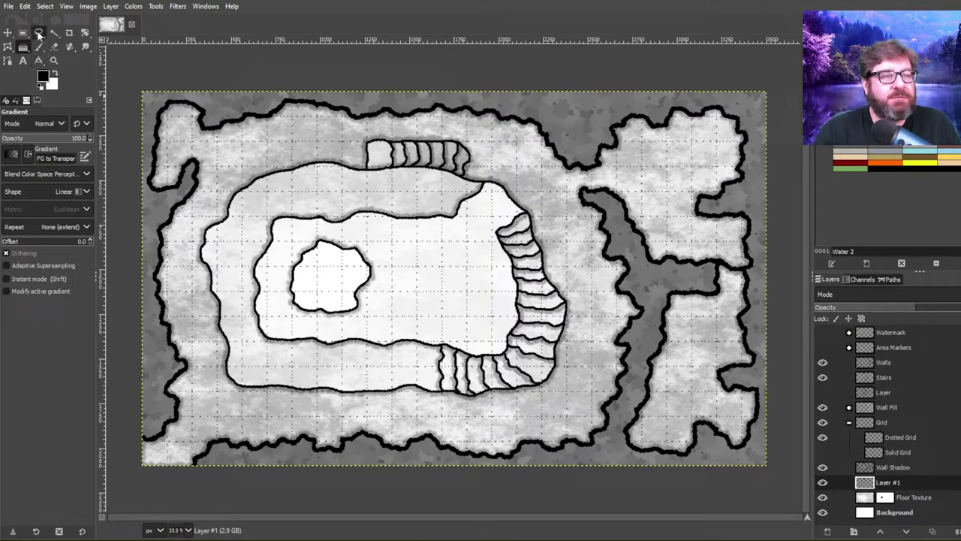
Begin a freehand outline tracing along the top edge of the curved right-side stairs
key("f")
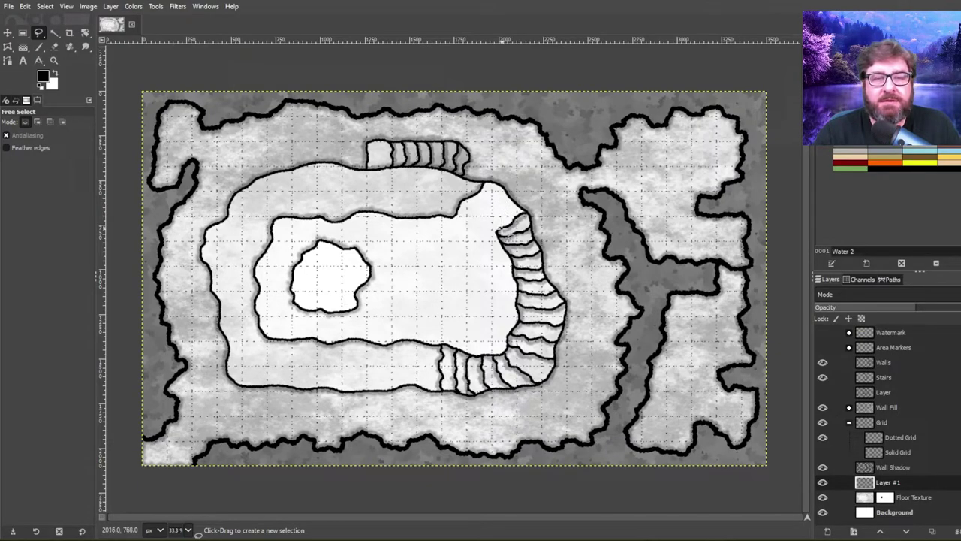
left_click(496, 234)
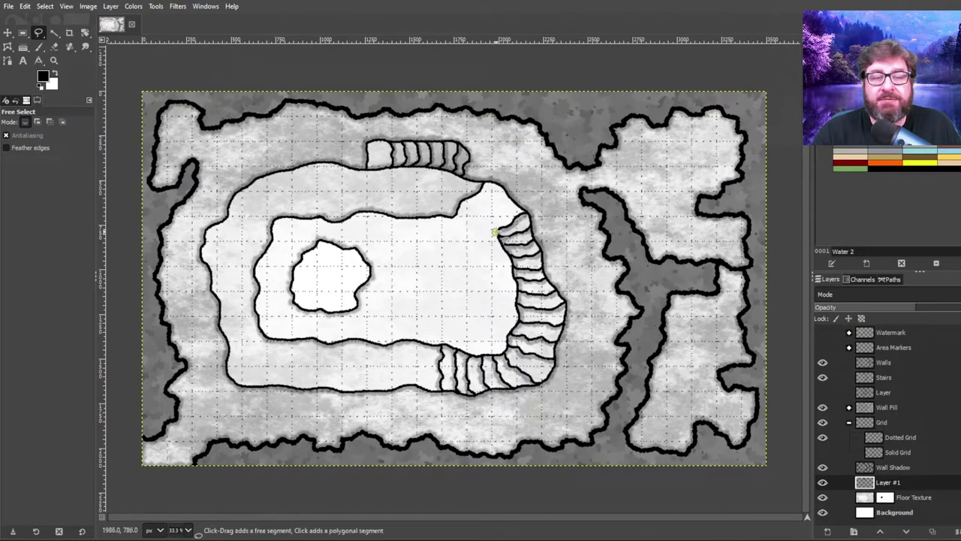
mouse_move(511, 228)
left_mouse_down()
mouse_move(531, 215)
mouse_move(566, 300)
mouse_move(555, 368)
left_mouse_up()
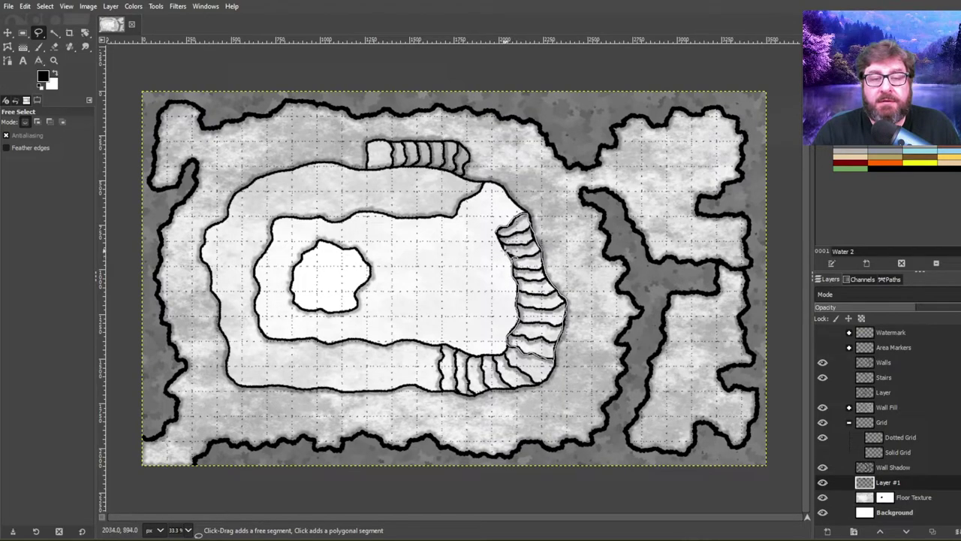
Close the outline around the right stairs and add a new layer at about half opacity
left_click(495, 233)
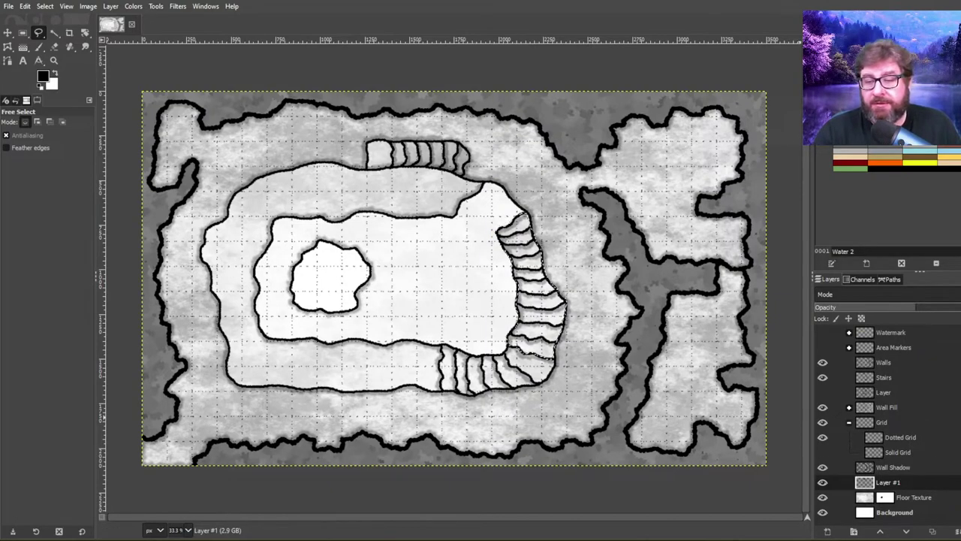
left_click(828, 531, "shift")
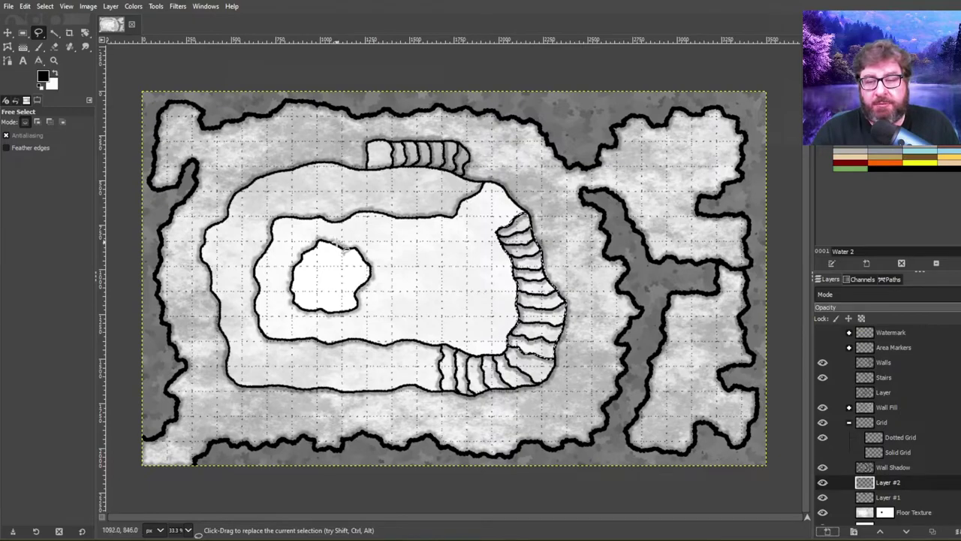
left_click(884, 307)
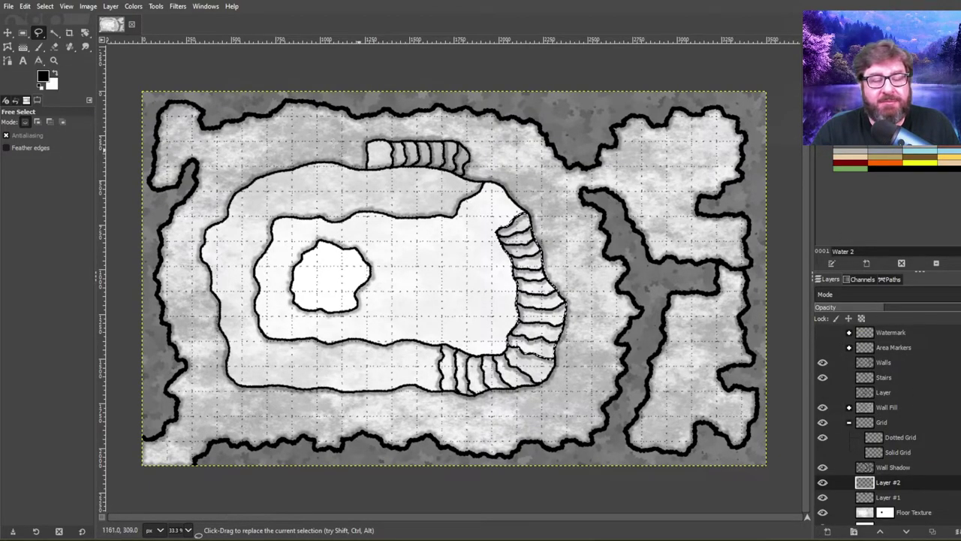
Draw a dark-to-transparent gradient up over the curved stairs, adjust its endpoints, and clear the selection
left_click(23, 48)
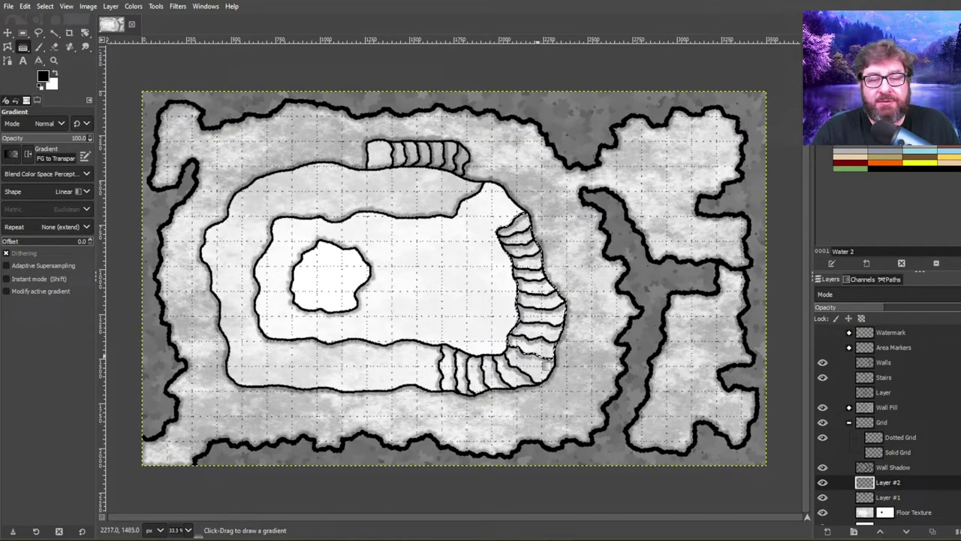
left_click_drag(551, 368, 531, 268)
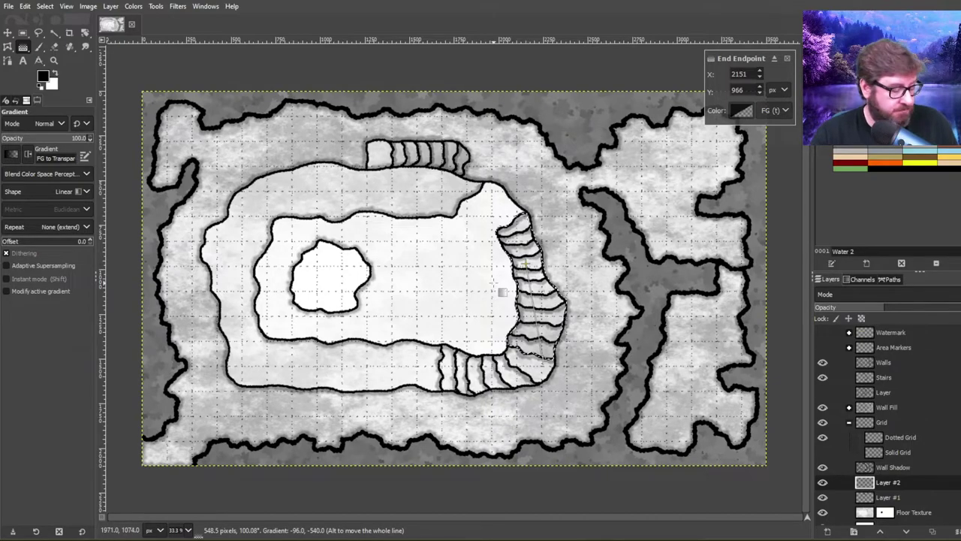
left_click_drag(530, 266, 526, 250)
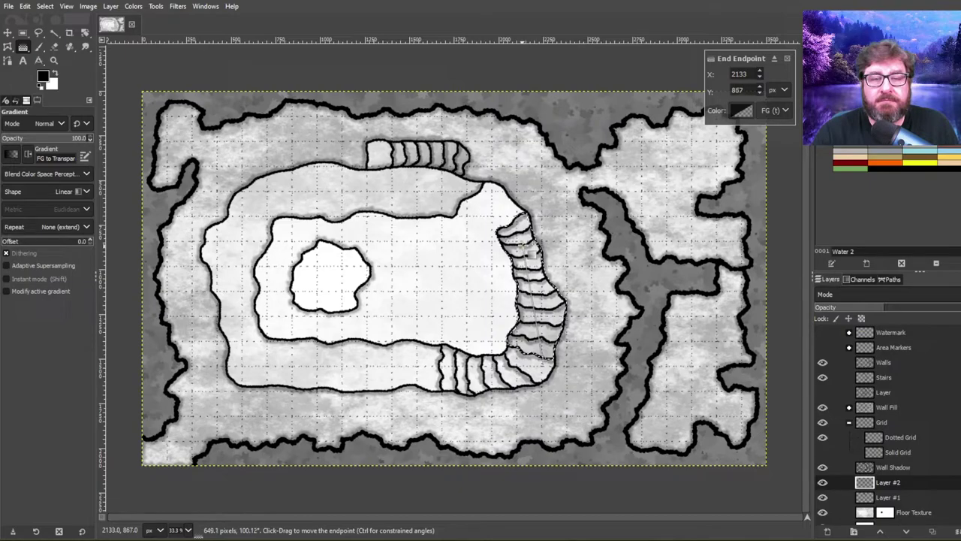
left_click(553, 374)
left_click_drag(552, 374, 546, 316)
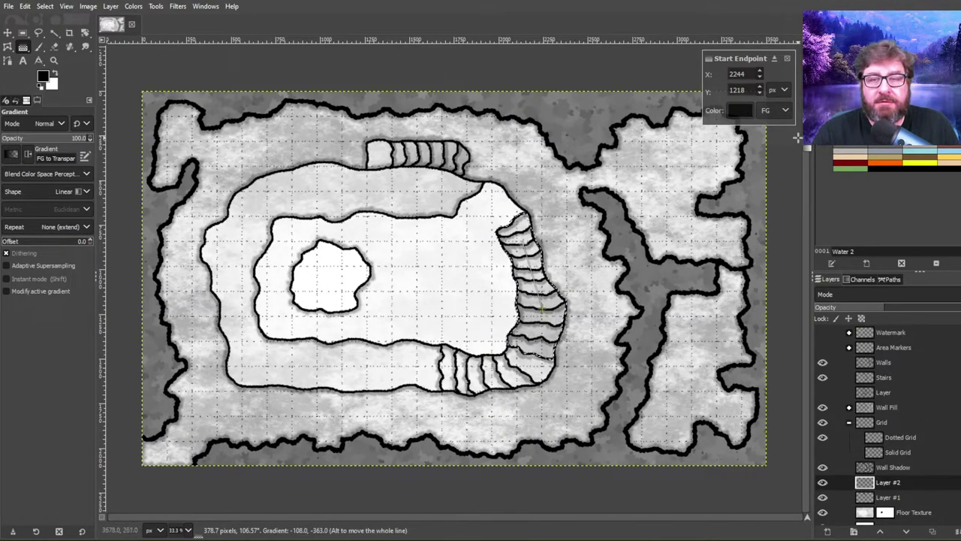
key("Return")
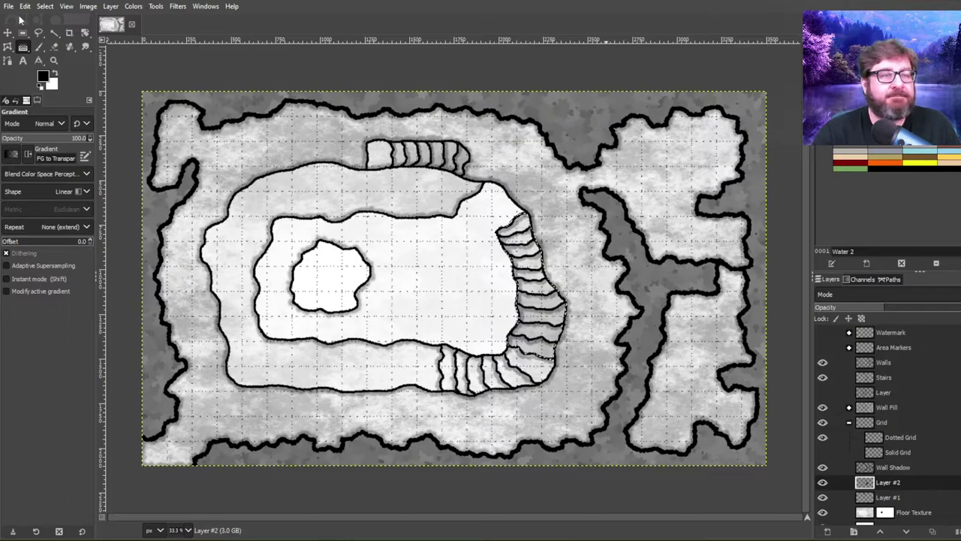
left_click(45, 6)
left_click(53, 35)
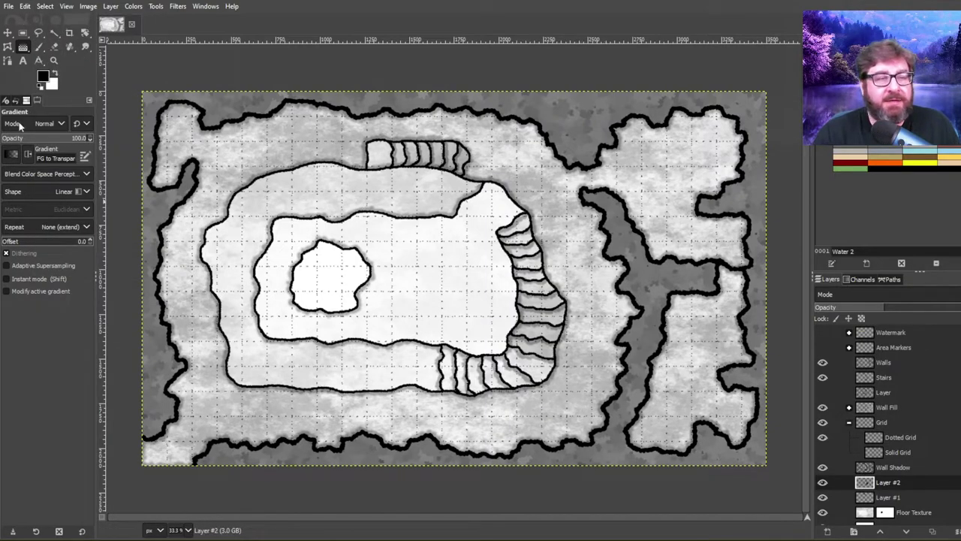
Freehand-select the stairs region along its contour line, then add an empty Layer #3 above Layer #2
left_click(38, 33)
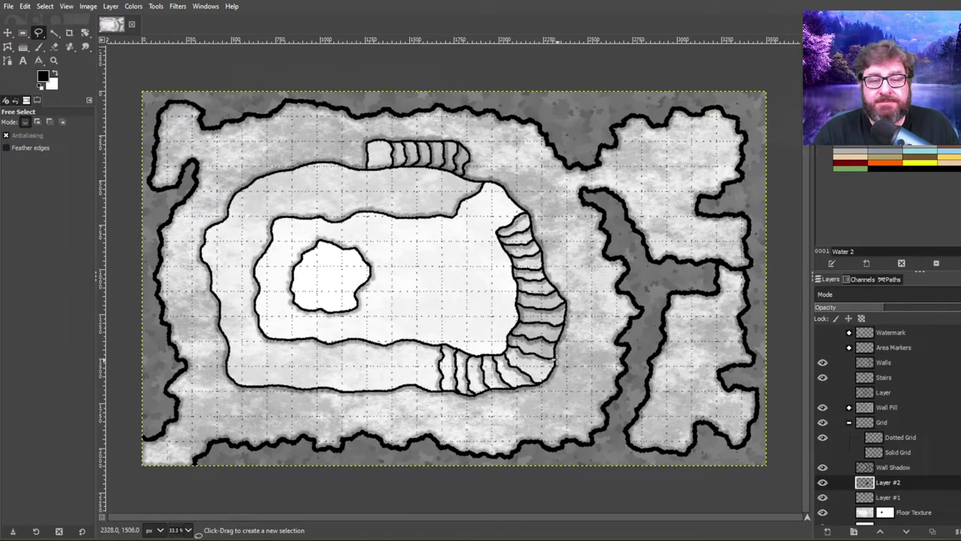
left_click(554, 361)
mouse_move(541, 355)
left_mouse_down()
mouse_move(510, 344)
mouse_move(481, 355)
mouse_move(446, 342)
mouse_move(437, 377)
mouse_move(445, 400)
mouse_move(473, 403)
mouse_move(538, 389)
mouse_move(554, 360)
left_mouse_up()
key("Return")
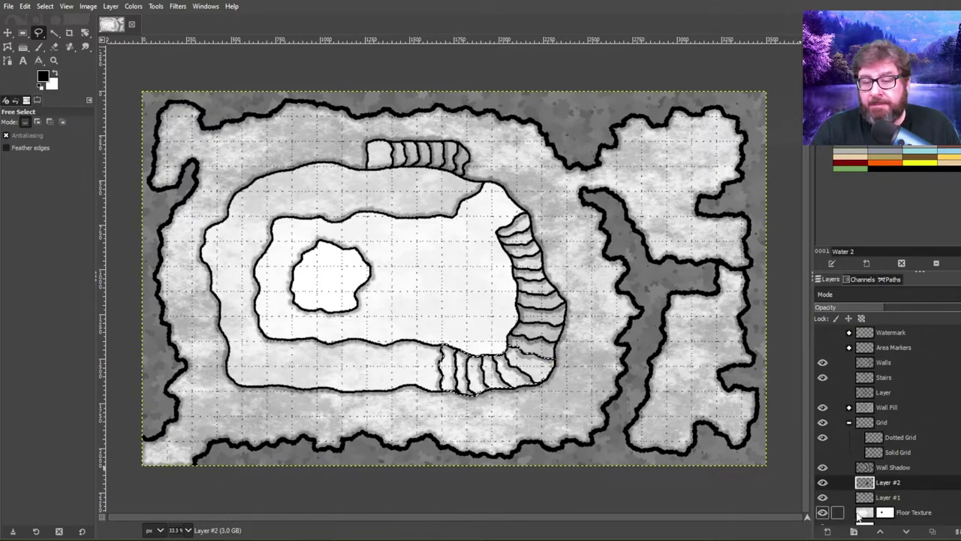
left_click(827, 530, "shift")
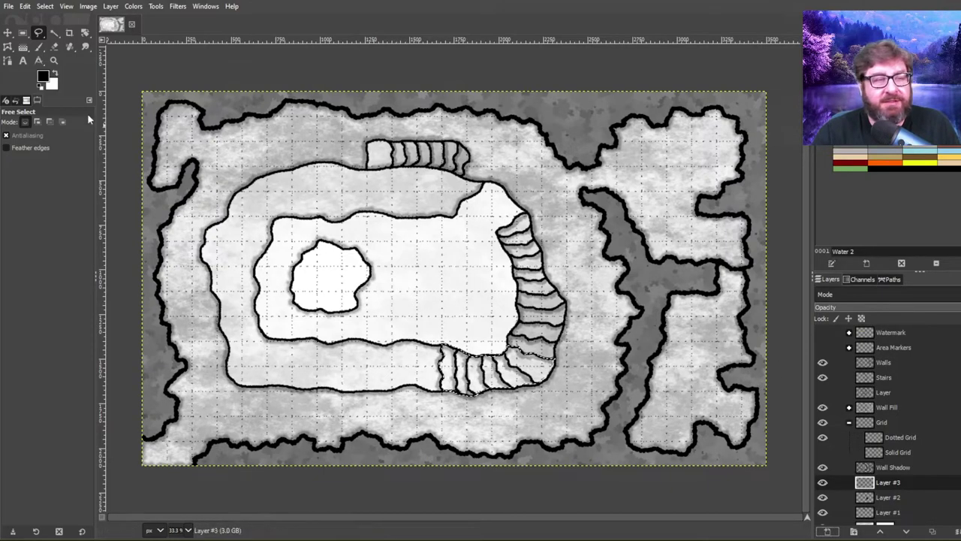
Drag a dark gradient across the selected lower stairs on Layer #3 and reposition its endpoints
left_click(25, 45)
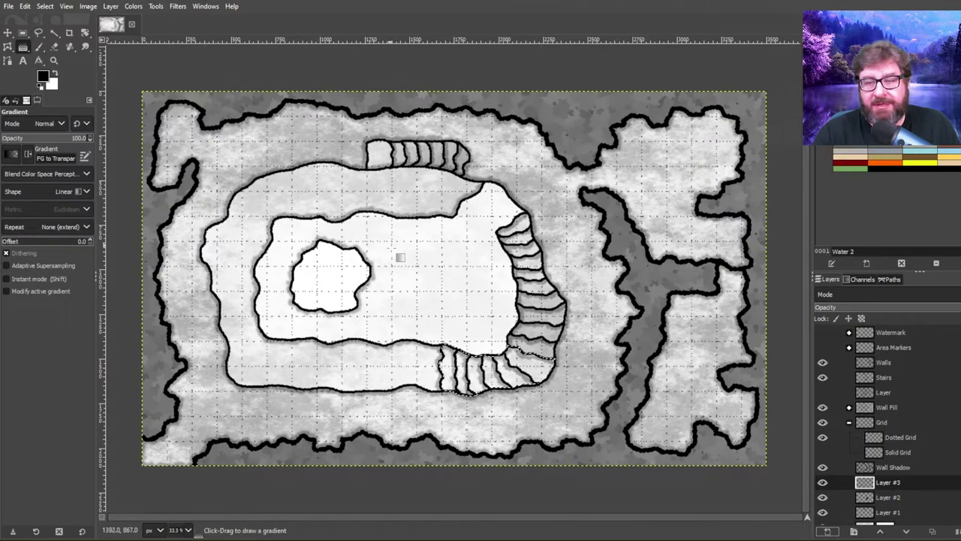
key("ctrl+s")
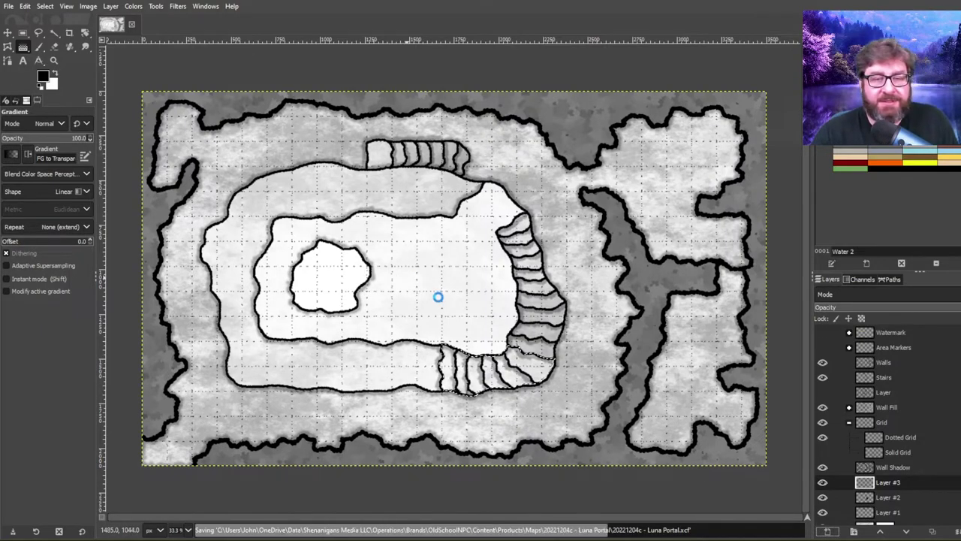
left_click_drag(441, 373, 455, 374)
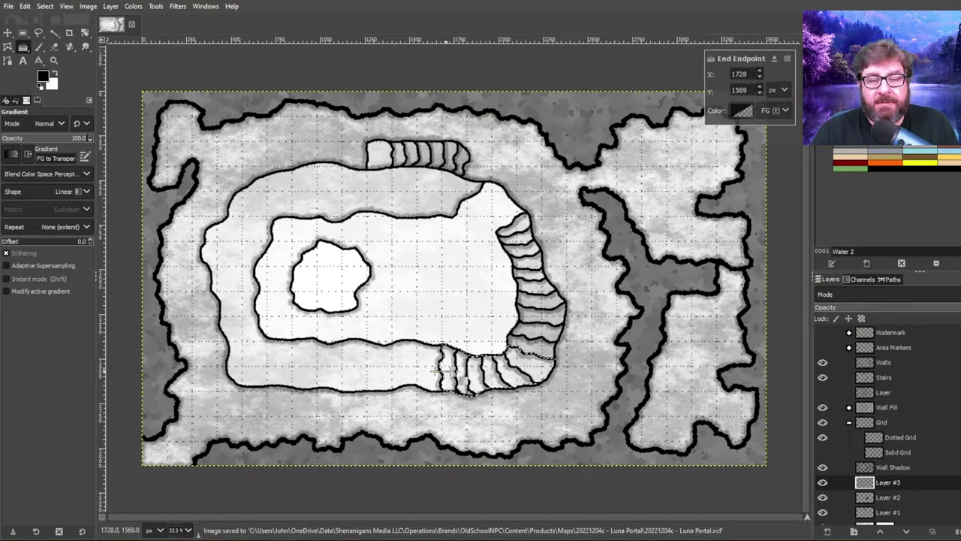
left_click_drag(540, 369, 561, 364)
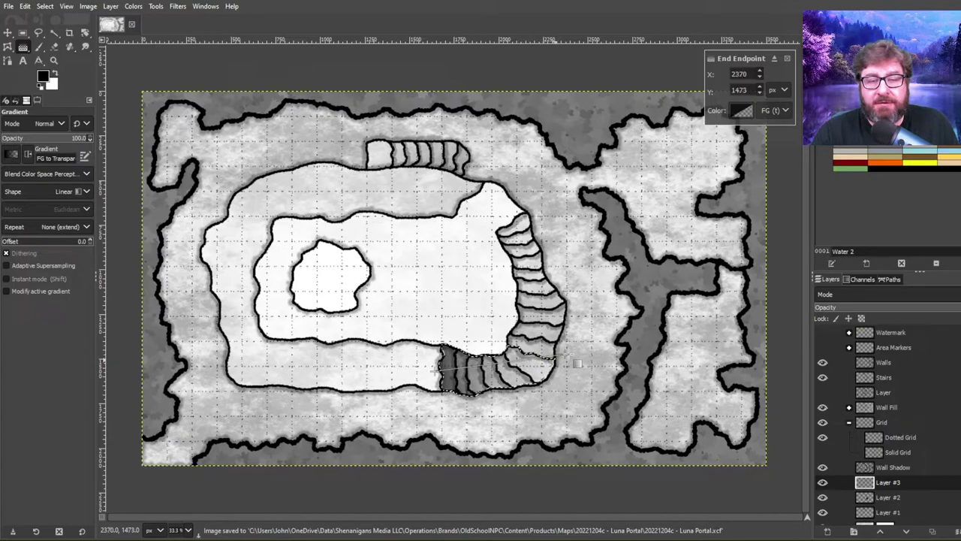
left_click_drag(434, 370, 353, 375)
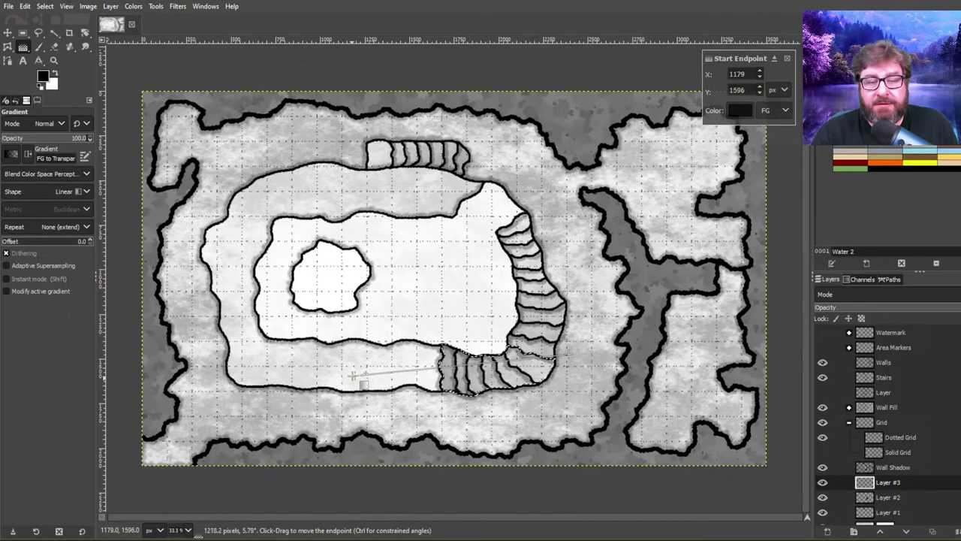
left_click_drag(580, 353, 565, 371)
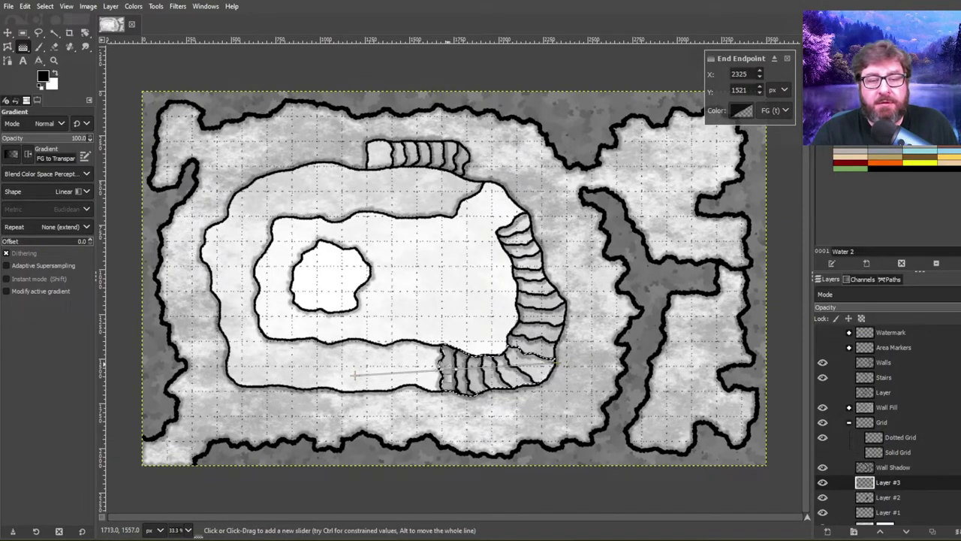
left_click_drag(354, 375, 243, 367)
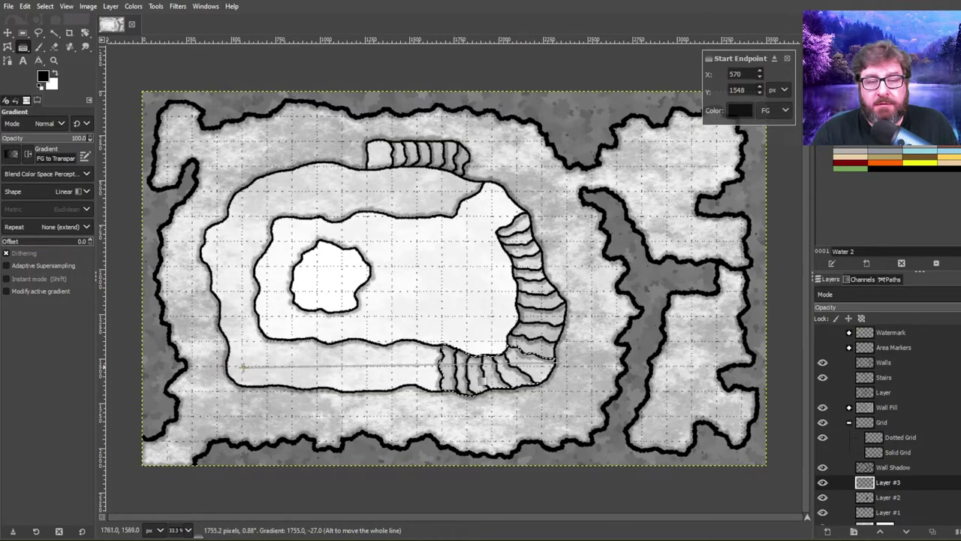
left_click_drag(554, 364, 578, 363)
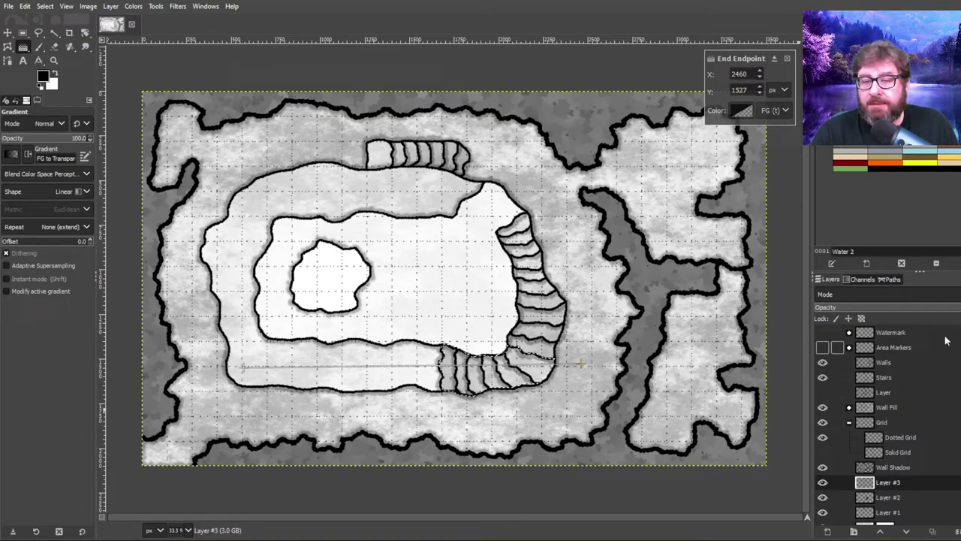
left_click_drag(243, 367, 443, 368)
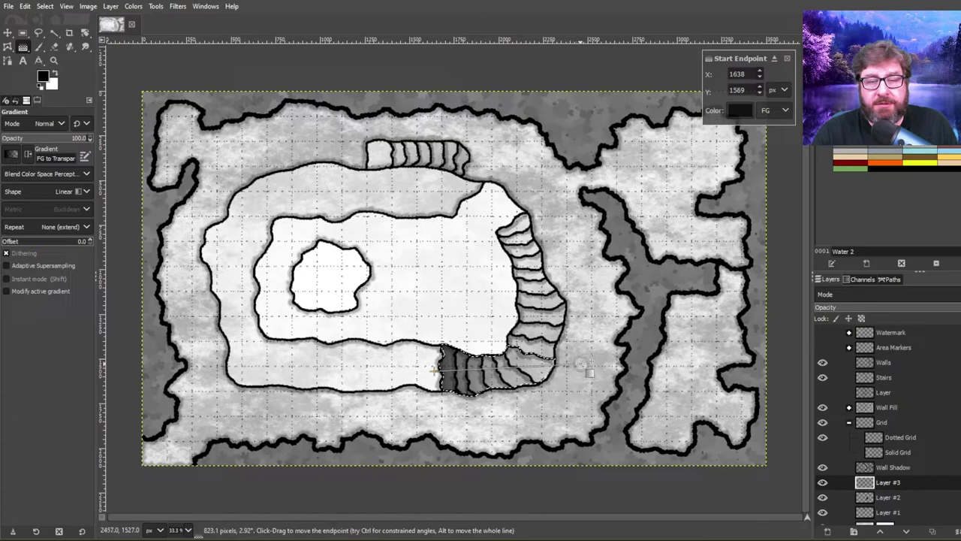
left_click_drag(579, 363, 696, 317)
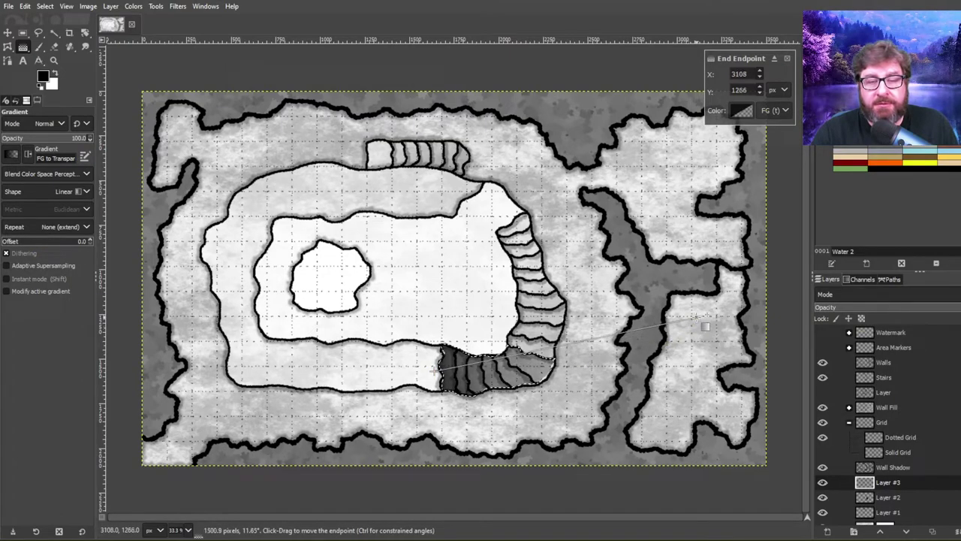
Lower Layer #3's opacity for a faint shade, fine-tune the gradient endpoints, and commit it
left_click_drag(924, 310, 906, 311)
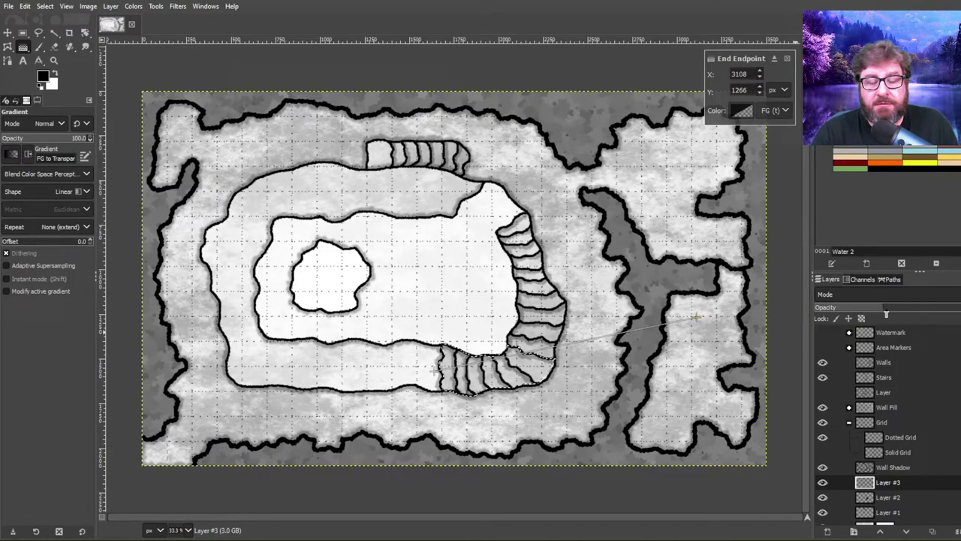
left_click_drag(696, 317, 600, 348)
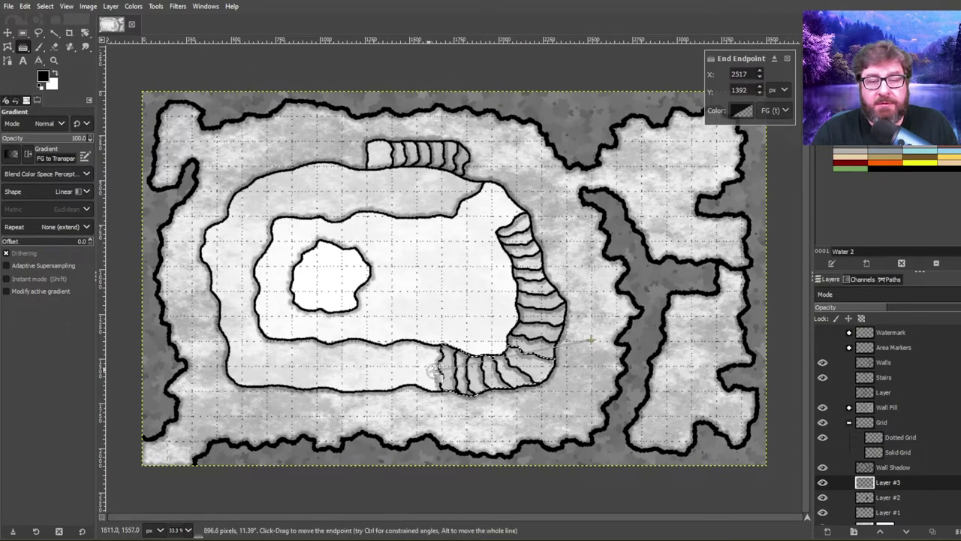
left_click(463, 376)
left_click_drag(462, 375, 512, 374)
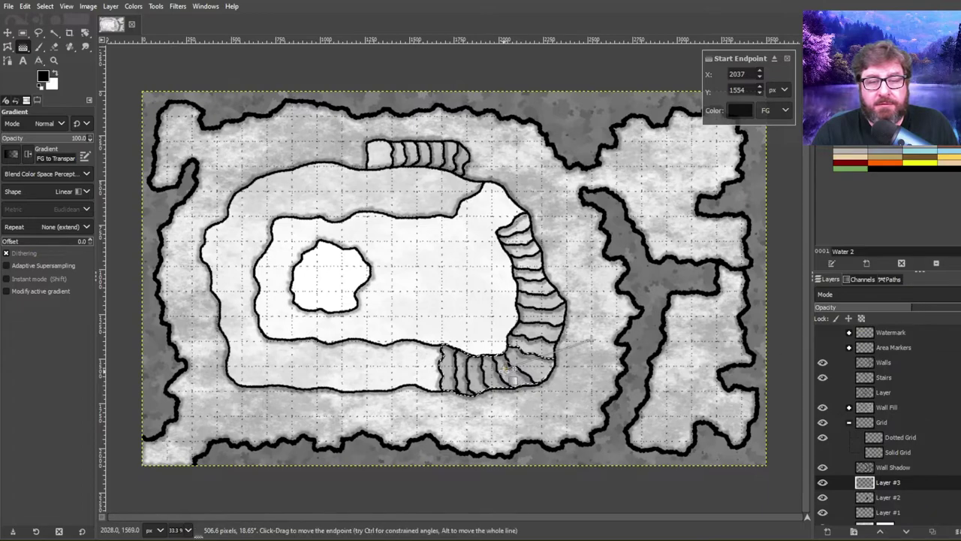
left_click_drag(518, 371, 480, 377)
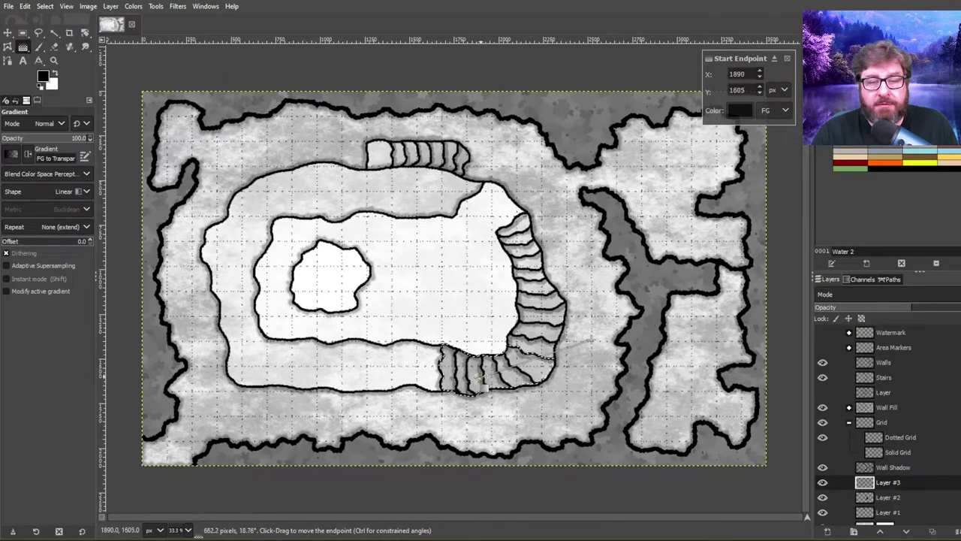
left_click_drag(590, 340, 575, 332)
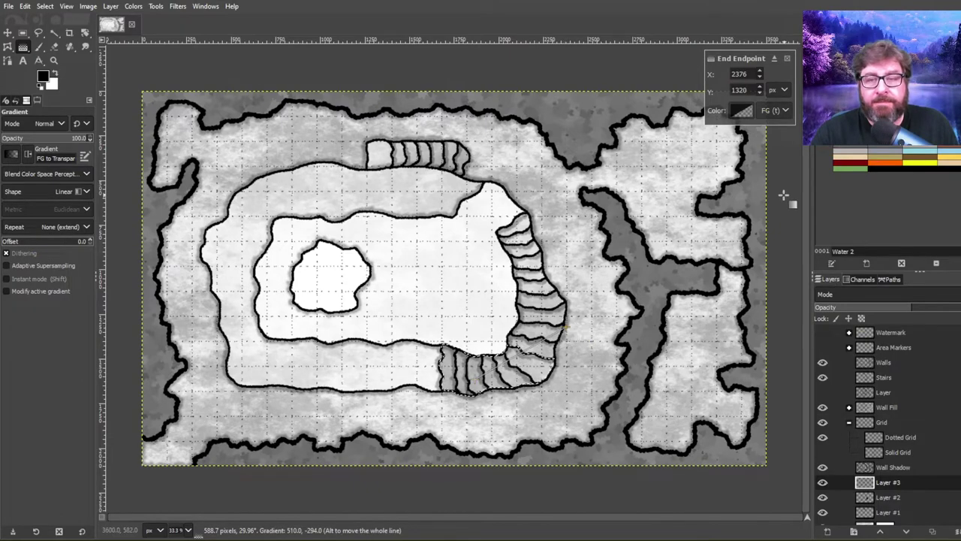
key("Return")
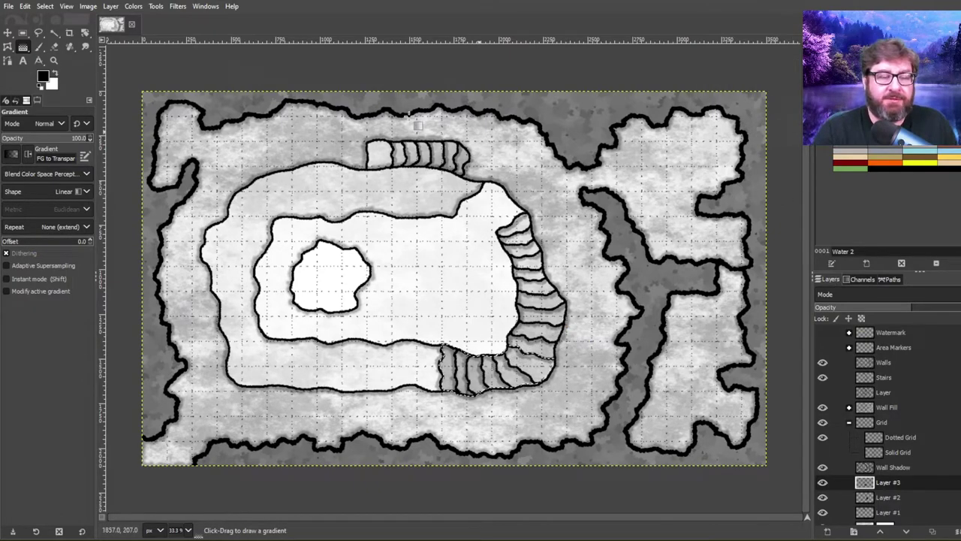
Clear the selection and save the map to 20221204c - Luna Portal.xcf
left_click(45, 6)
left_click(56, 35)
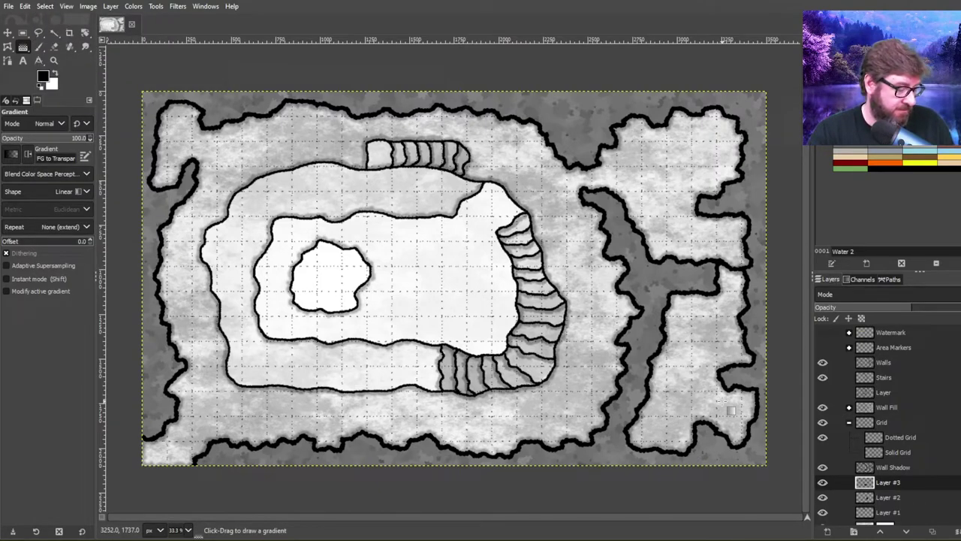
key("ctrl+s")
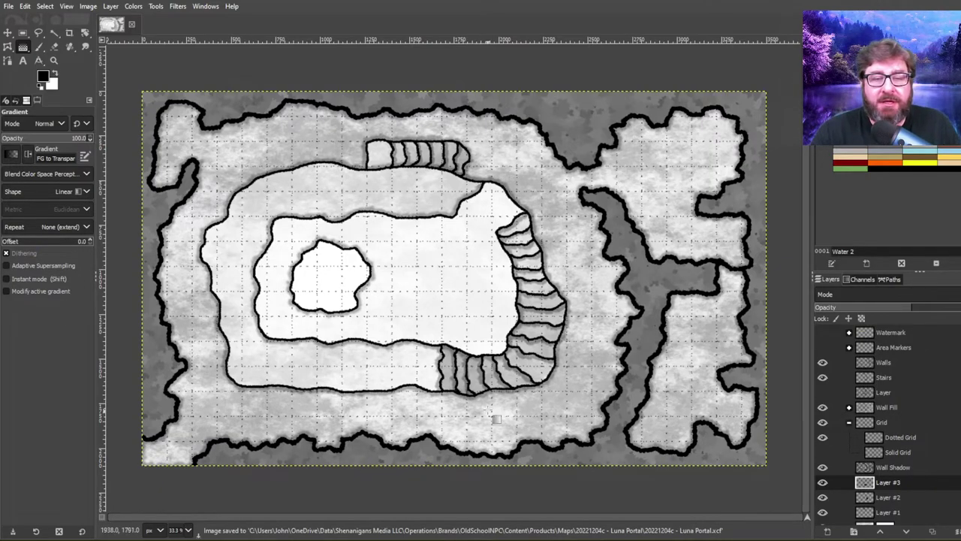
key("shift+e")
key("Page_Up")
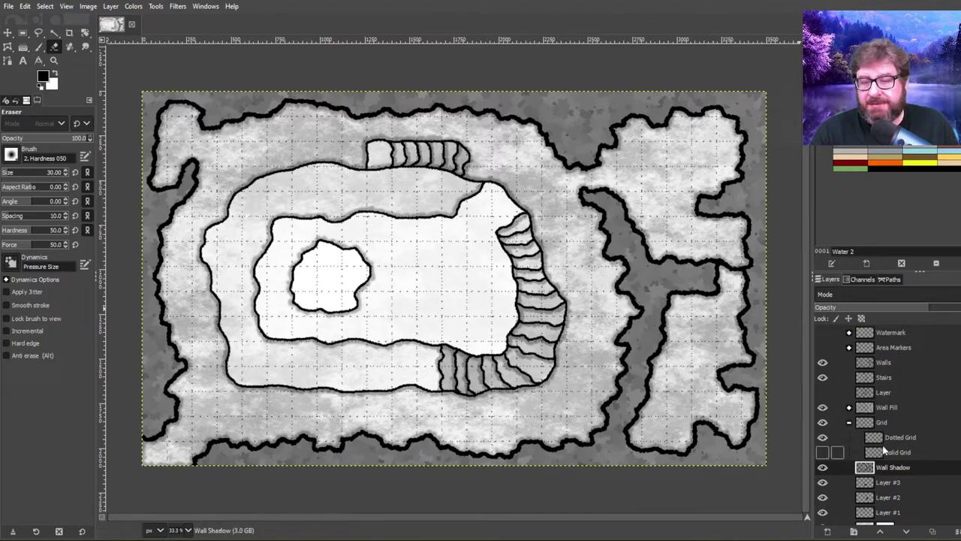
With the 2. Hardness 100 brush at size 51, erase the Wall Shadow inside the right-wall passage gap
mouse_move(748, 259)
left_mouse_down()
mouse_move(743, 293)
mouse_move(747, 285)
mouse_move(727, 285)
mouse_move(739, 279)
mouse_move(730, 284)
left_mouse_up()
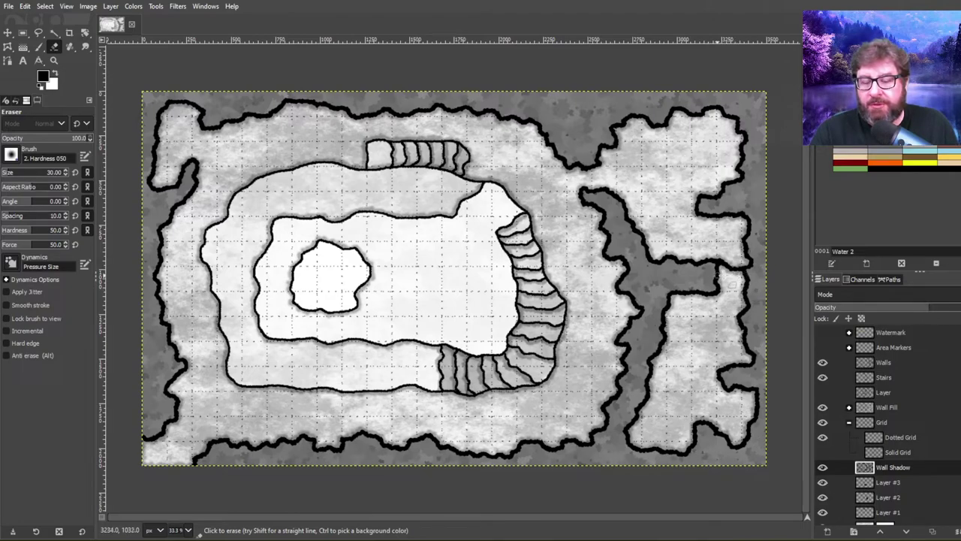
left_click(875, 440)
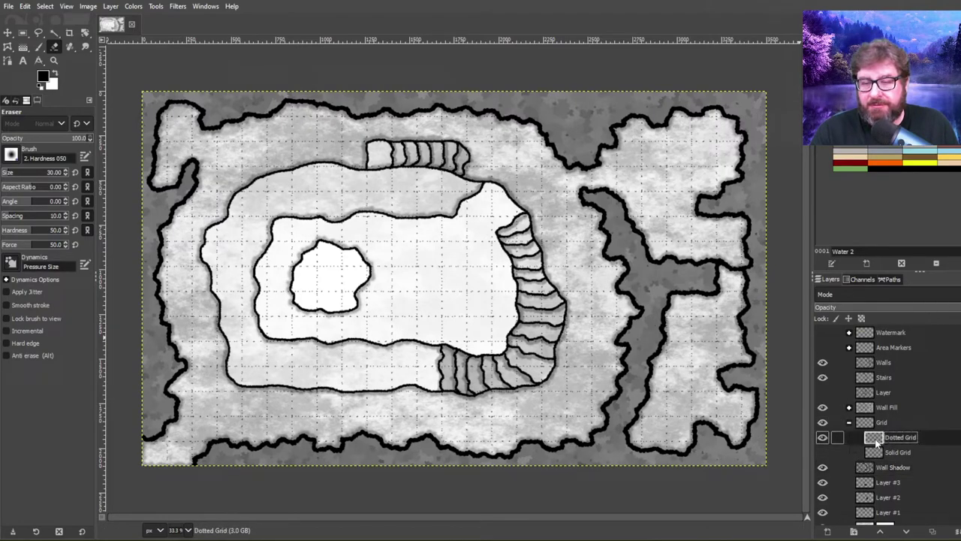
left_click(880, 363)
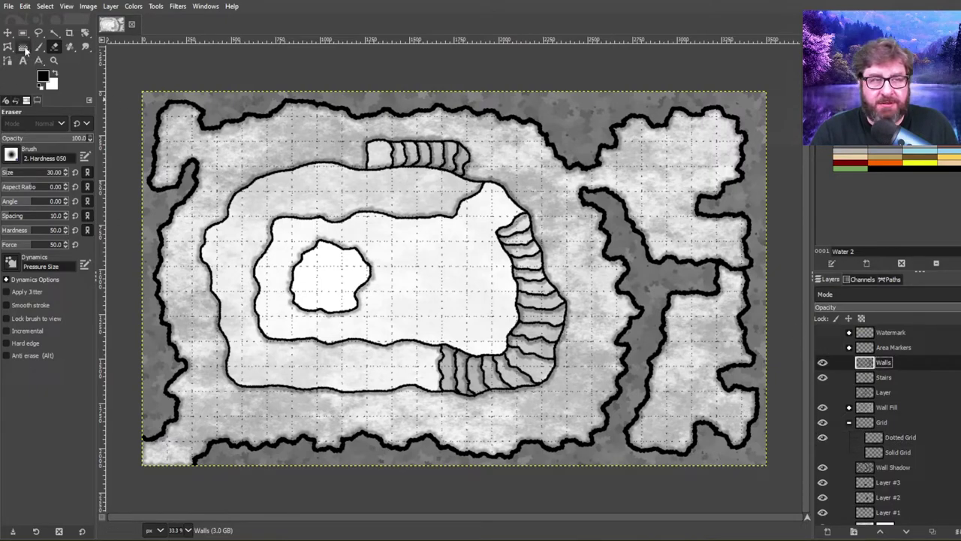
left_click(10, 154)
left_click(49, 173)
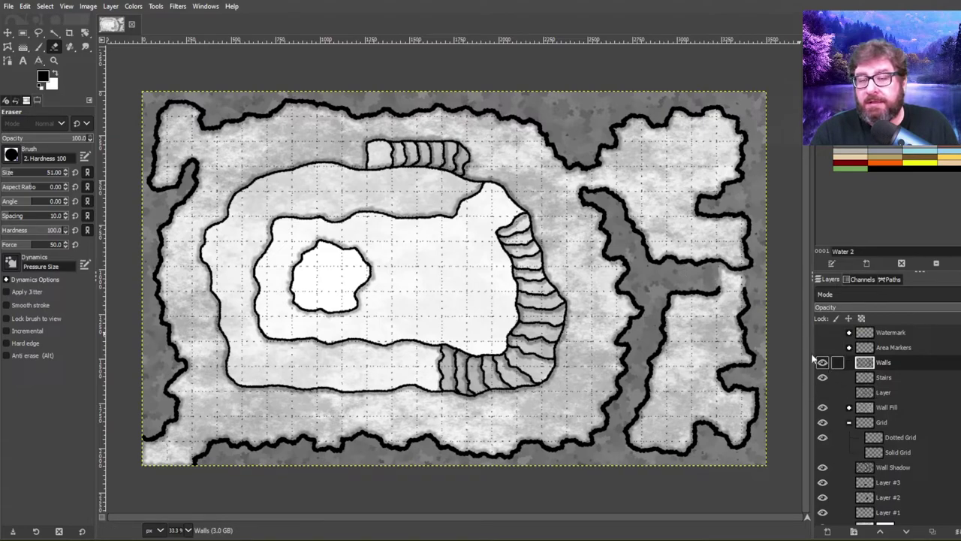
left_click(870, 469)
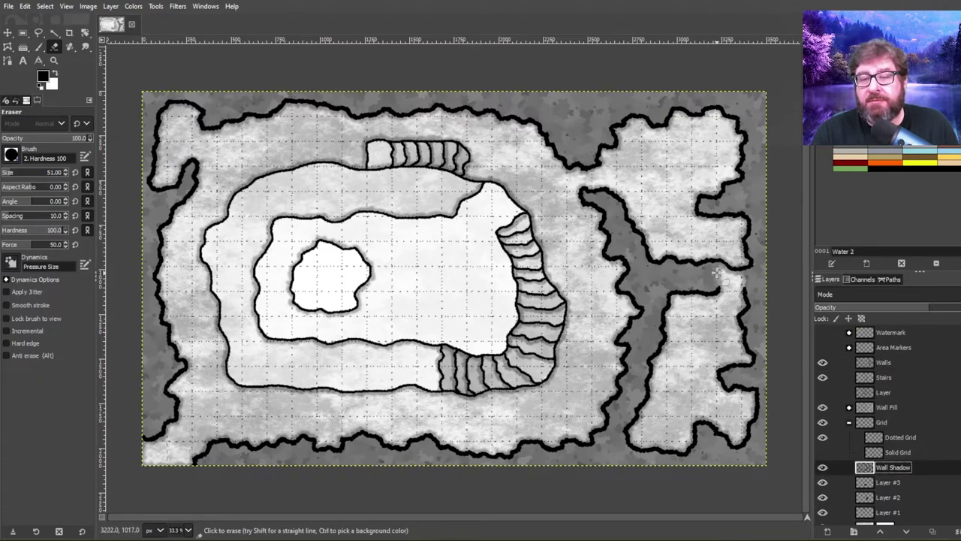
mouse_move(727, 275)
left_mouse_down()
mouse_move(748, 283)
mouse_move(721, 267)
mouse_move(749, 291)
mouse_move(728, 291)
mouse_move(725, 279)
left_mouse_up()
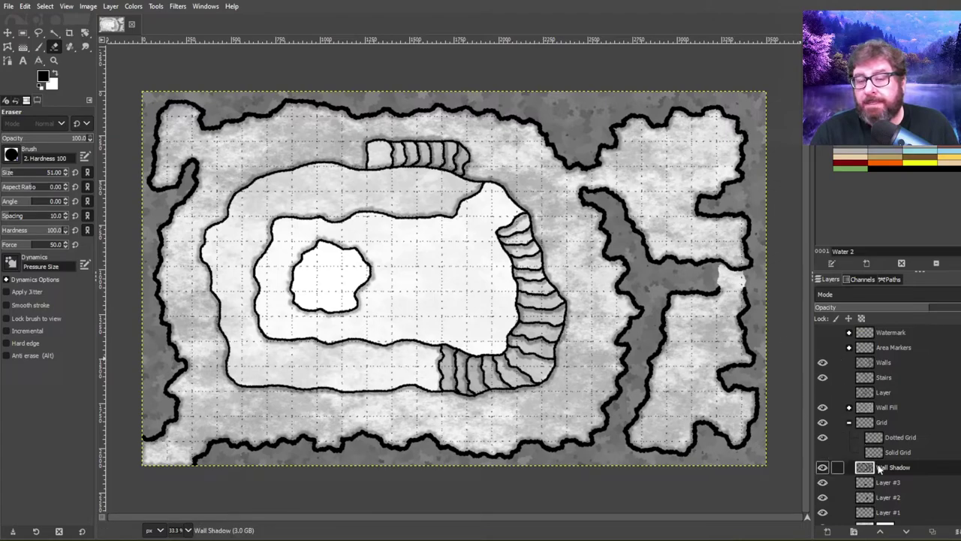
Expand the Wall Fill group, make white the foreground colour, and select the Solid Fill mask
left_click(874, 439)
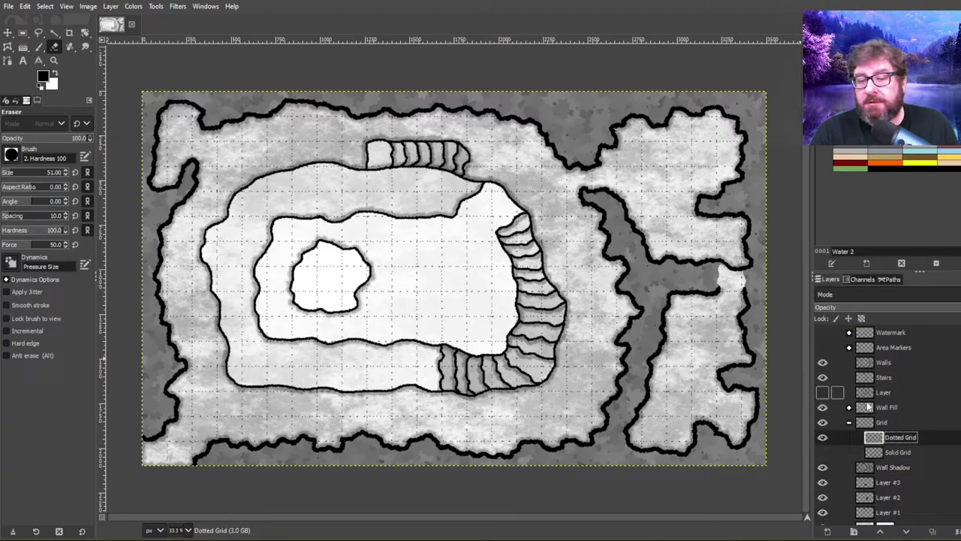
left_click(850, 407)
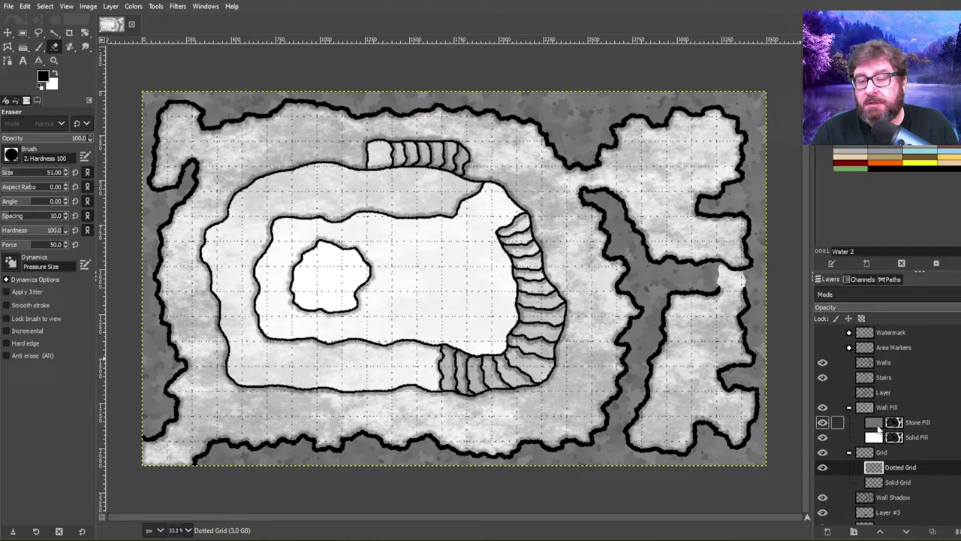
left_click(877, 425)
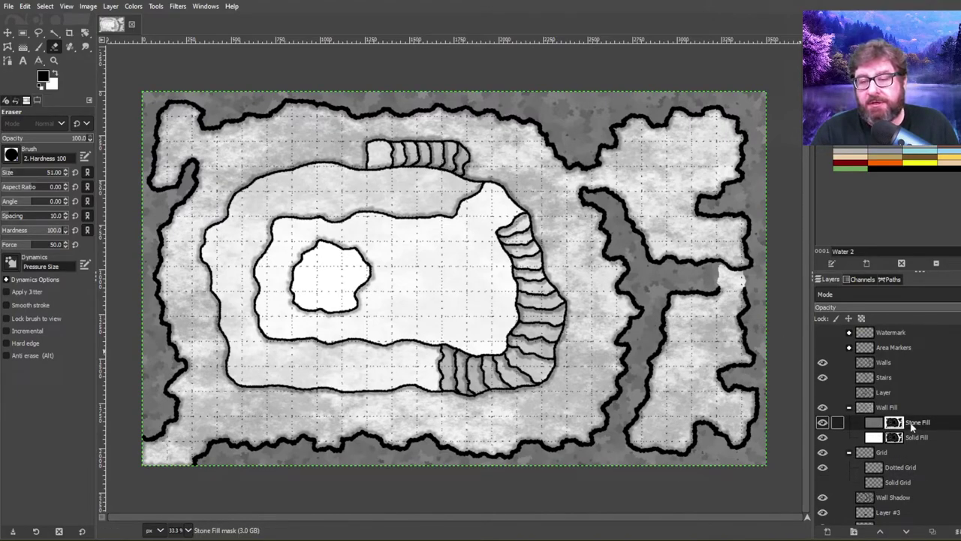
left_click(55, 74)
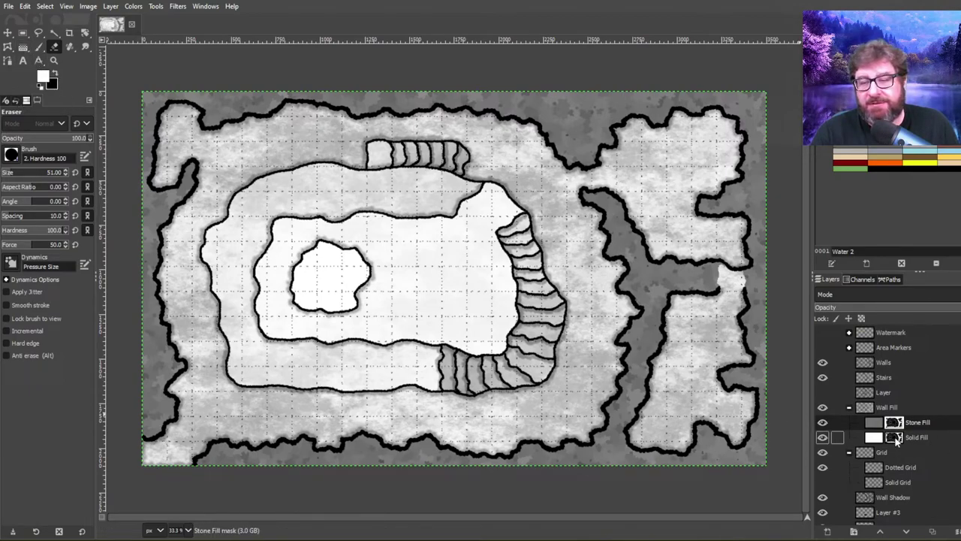
left_click(908, 439)
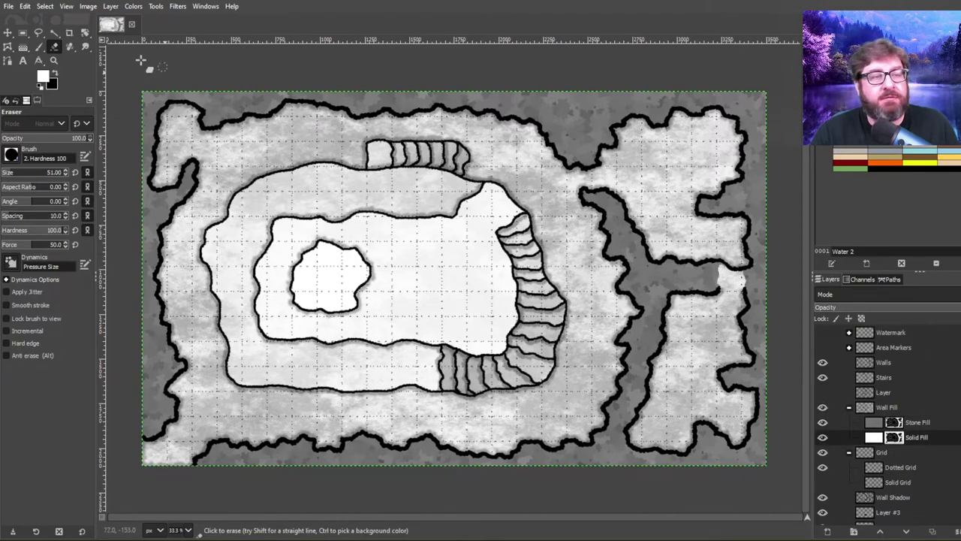
Paint the passage gap into the Solid Fill mask with jitter off, then select the Stone Fill mask
left_click(24, 6)
key("Escape")
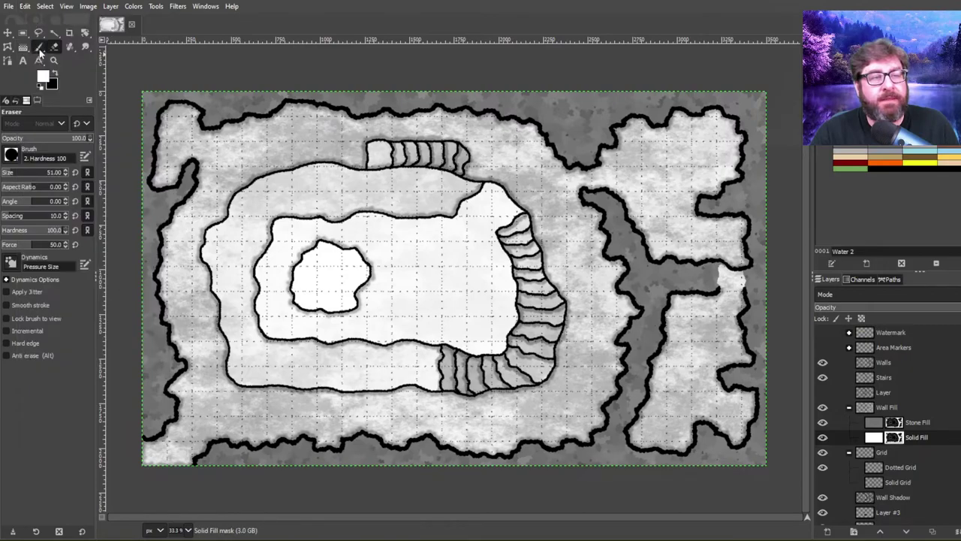
left_click(38, 46)
left_click(23, 292)
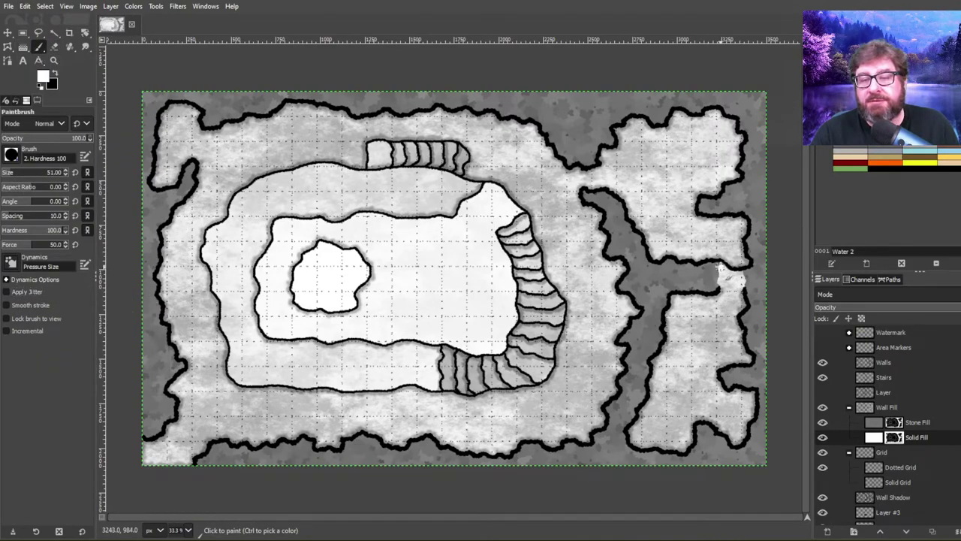
left_click_drag(722, 269, 733, 272)
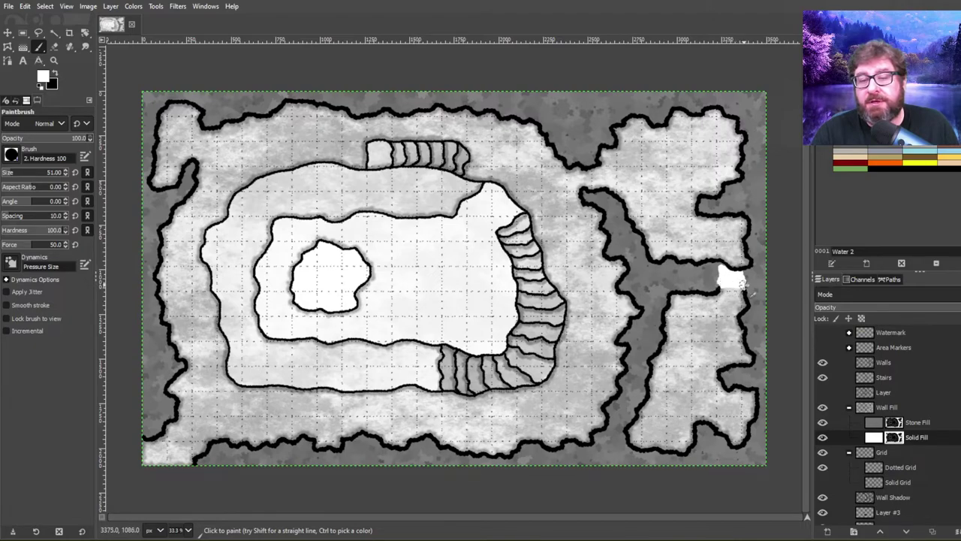
left_click(895, 425)
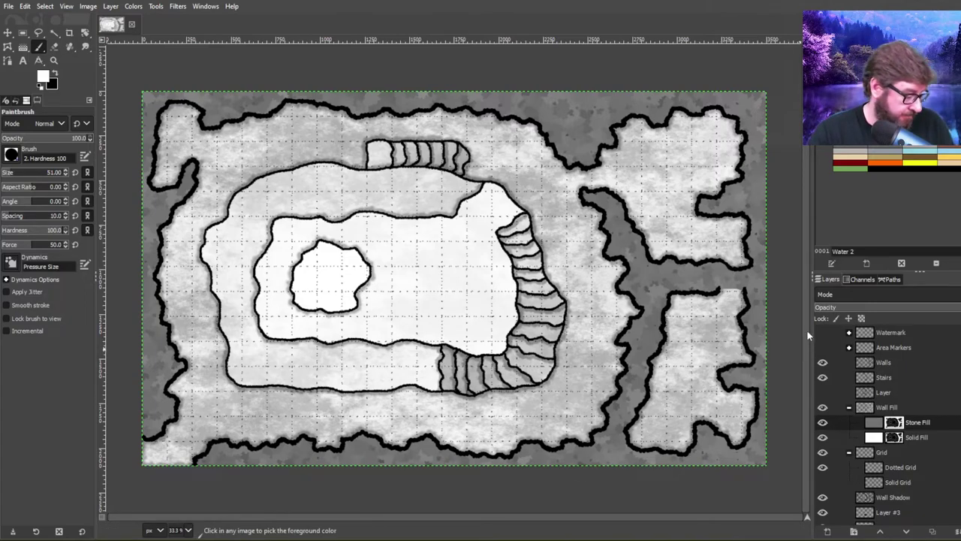
Save the map, add a new empty layer, and set the foreground to the palette's Yellow
key("ctrl+s")
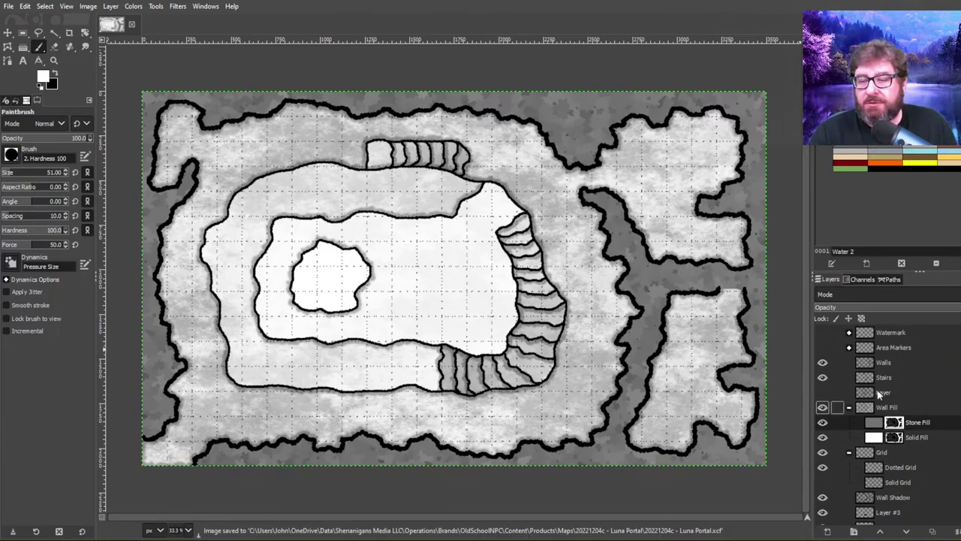
left_click(827, 531, "shift")
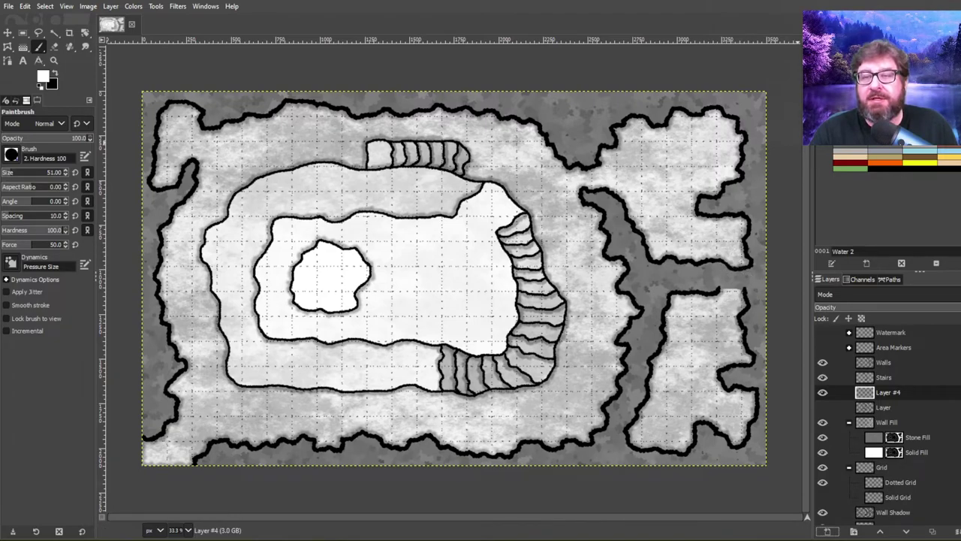
left_click(835, 262)
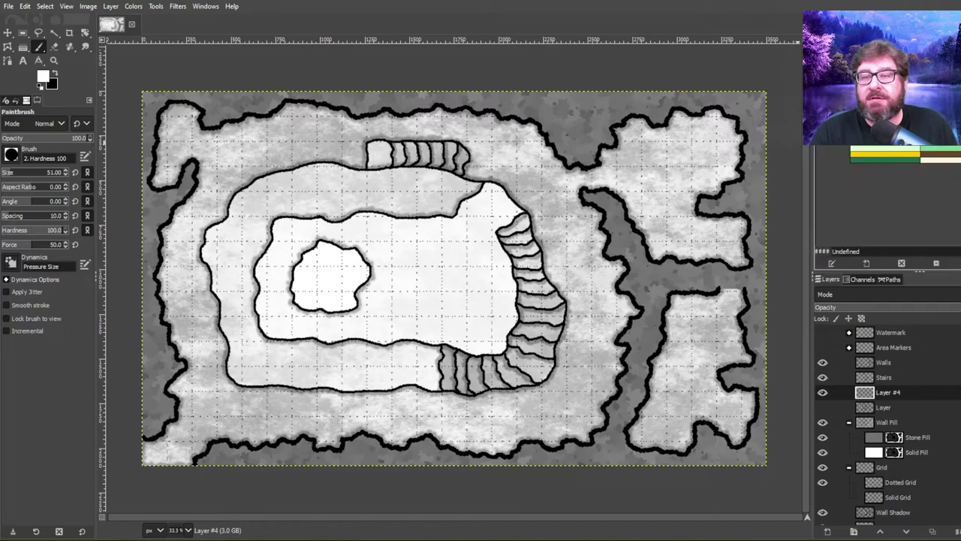
left_click(42, 87)
left_click(42, 79)
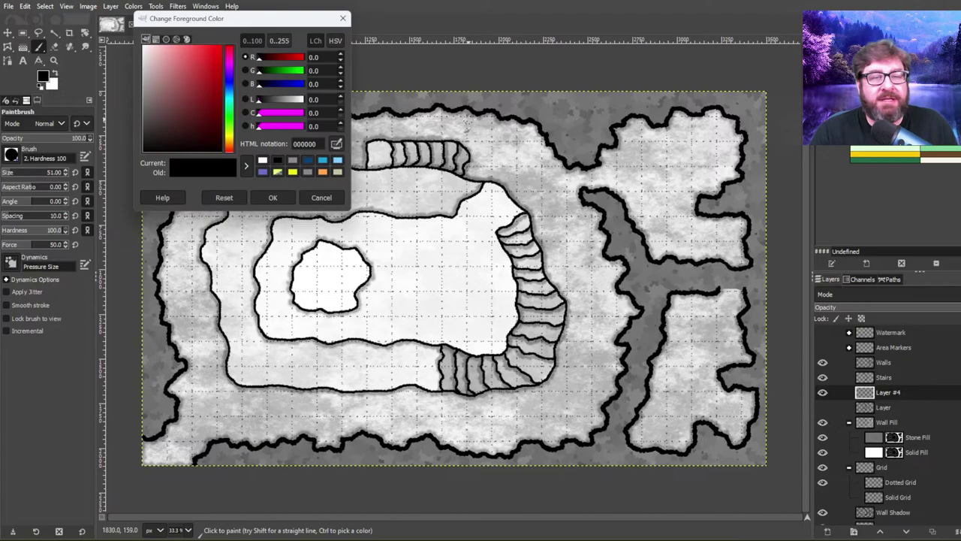
left_click(880, 150)
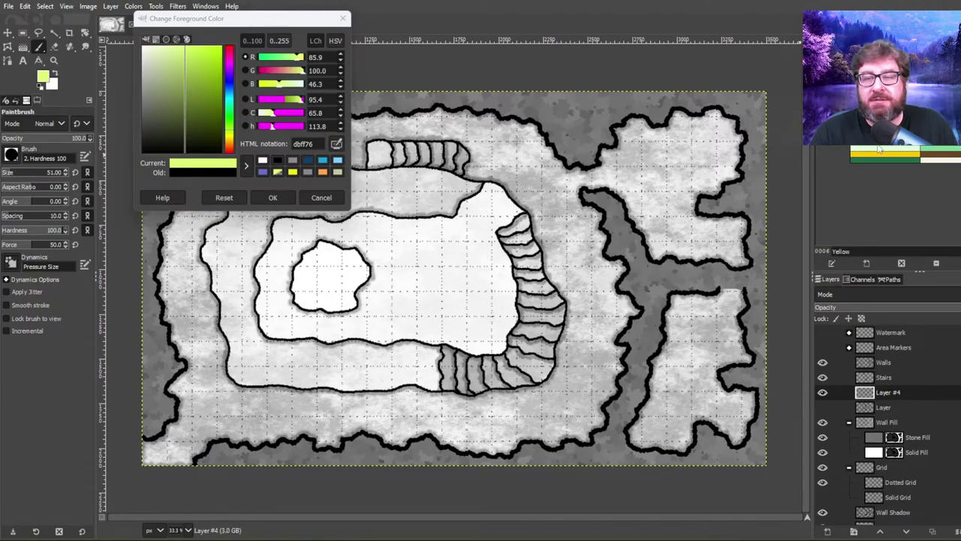
left_click(284, 194)
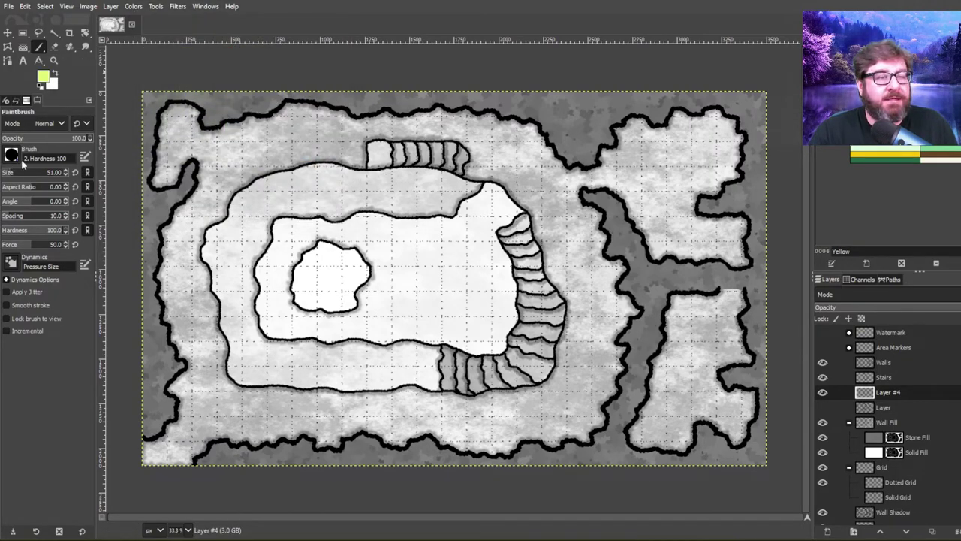
Set the paintbrush size to 5 and spacing to 175 for dotted strokes
left_click(60, 173)
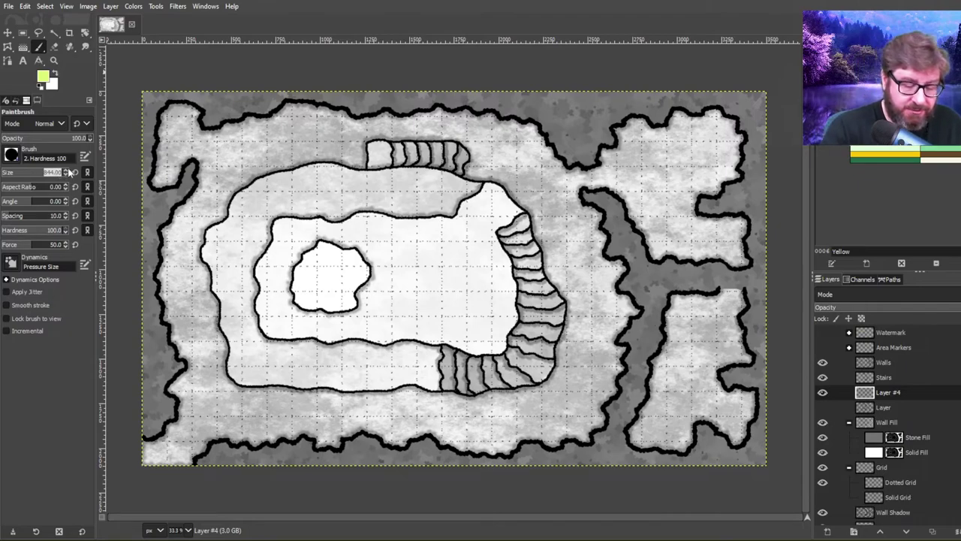
type("5")
key("Return")
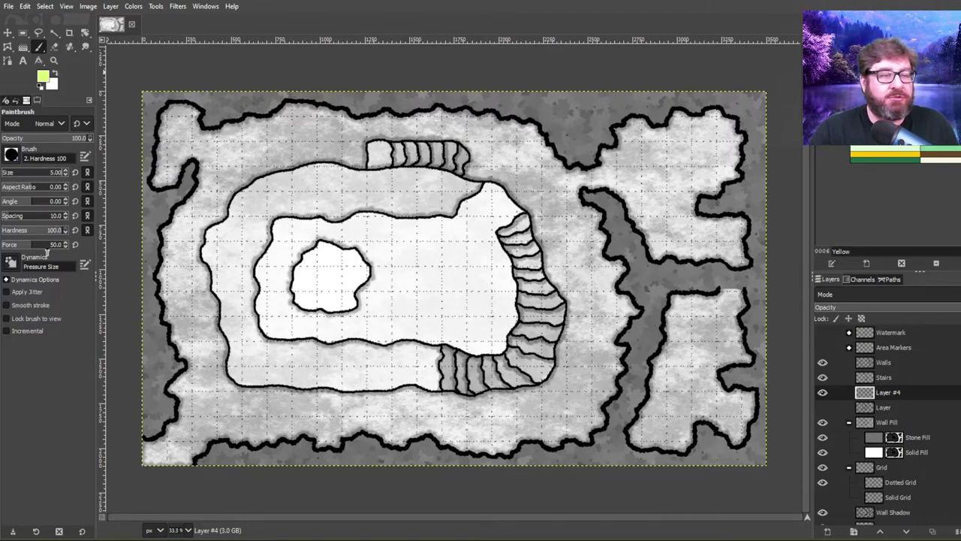
left_click_drag(57, 219, 72, 215)
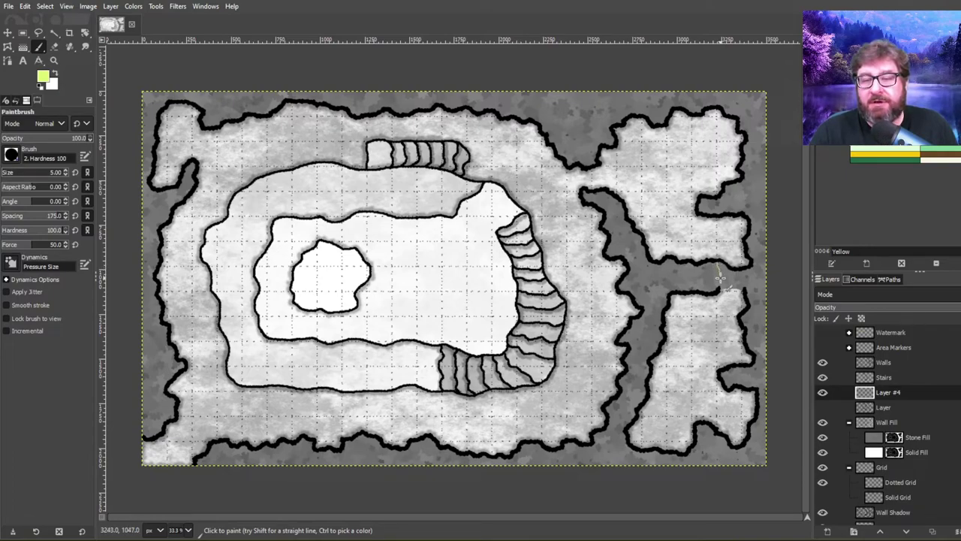
Undo the yellow test stroke and set the brush size to 10
left_click(24, 6)
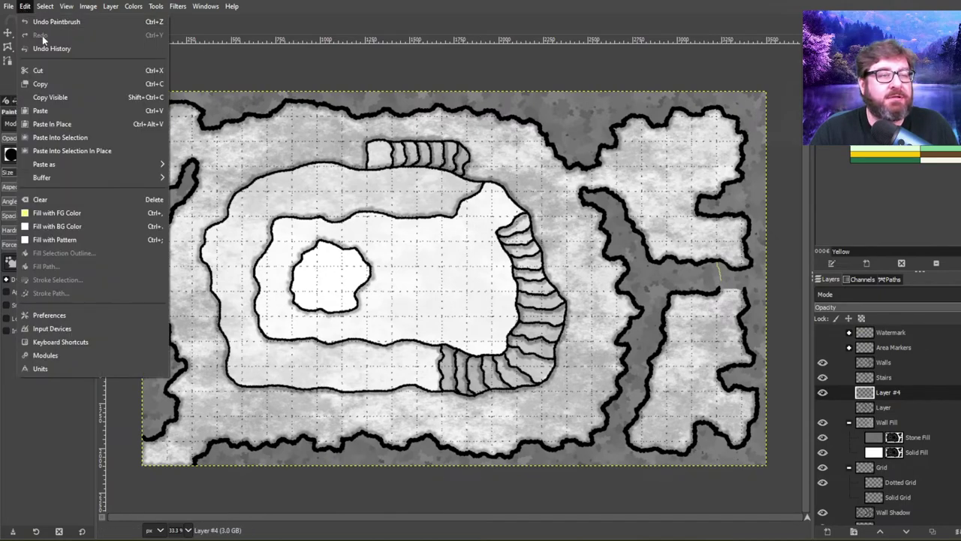
left_click(42, 18)
left_click(55, 172)
type("10")
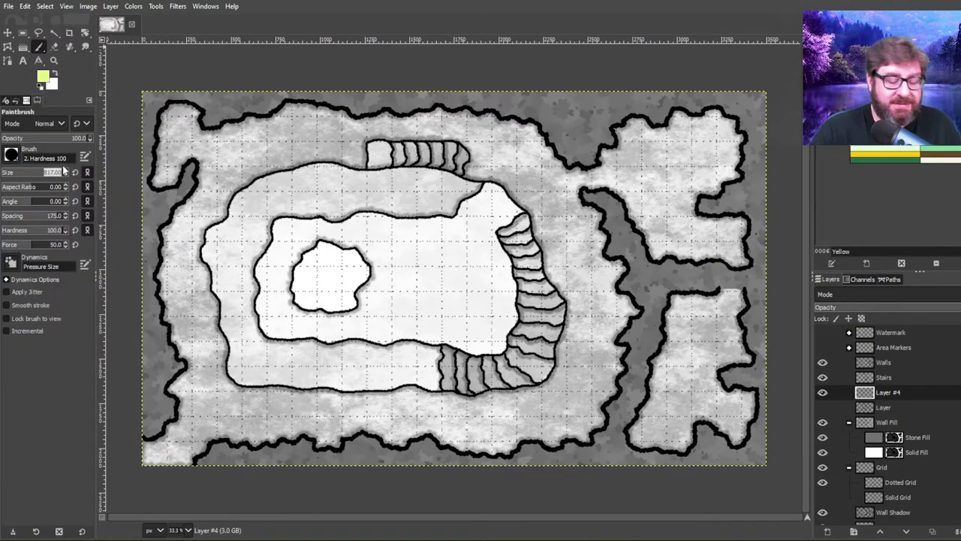
key("Return")
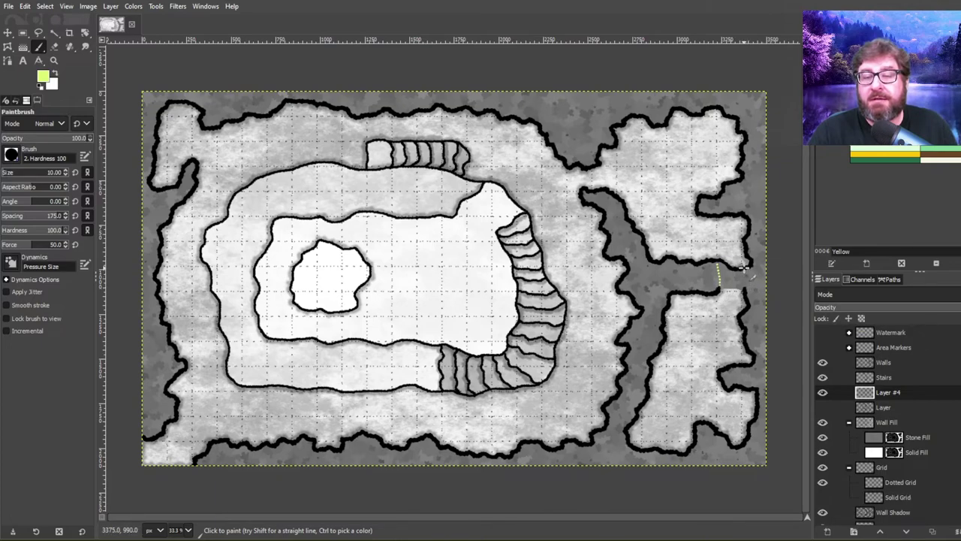
Paint a yellow dotted line across the passage, rename Layer #4 to 'DM Marks', and save
left_click_drag(743, 267, 746, 290)
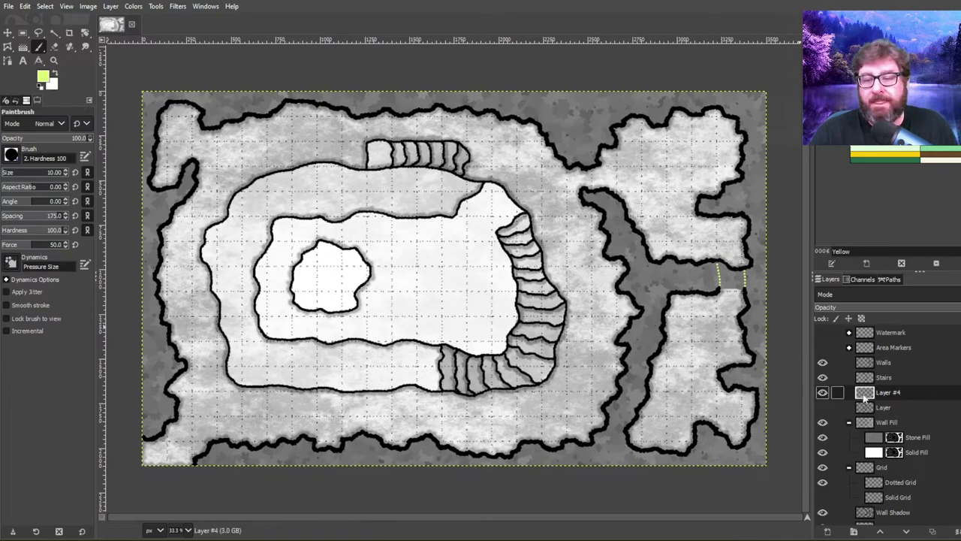
double_click(888, 393)
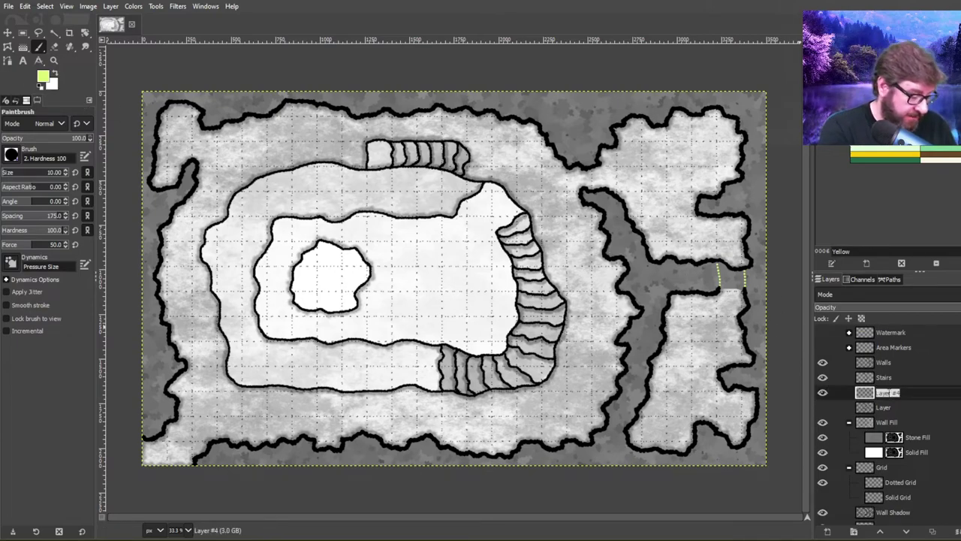
type("DM Marks")
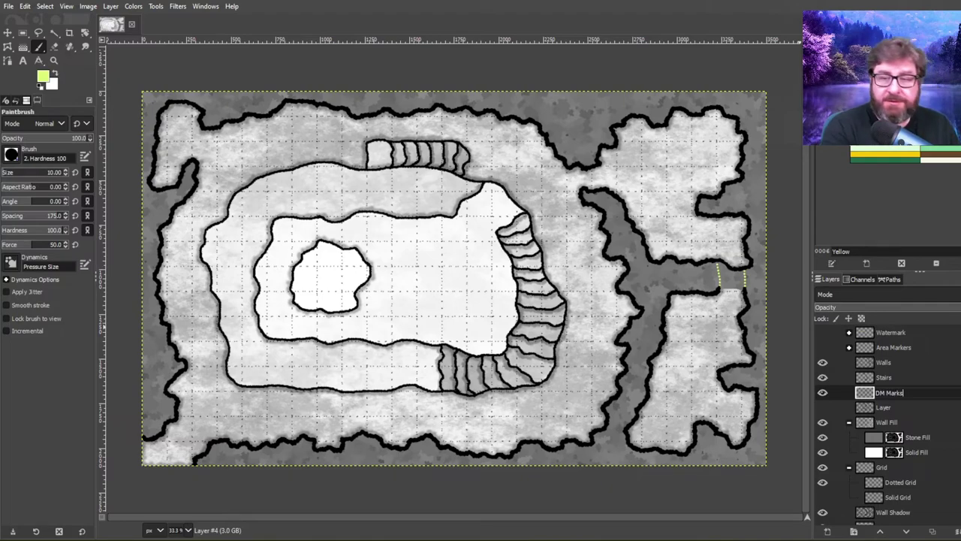
key("Return")
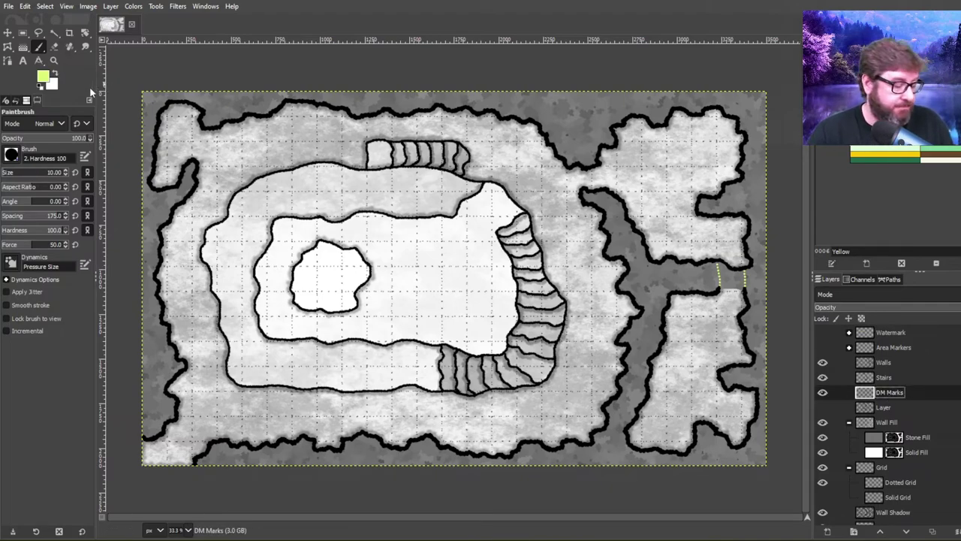
key("ctrl+s")
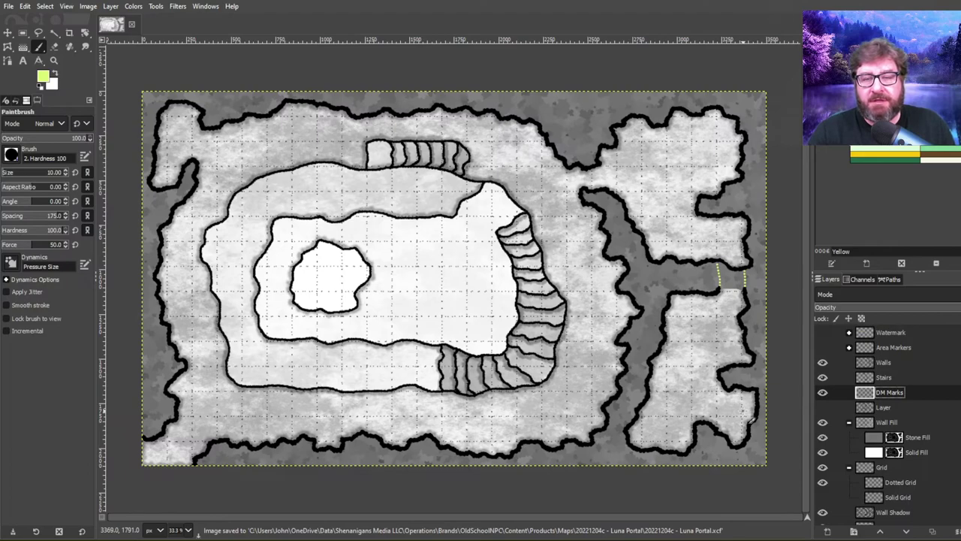